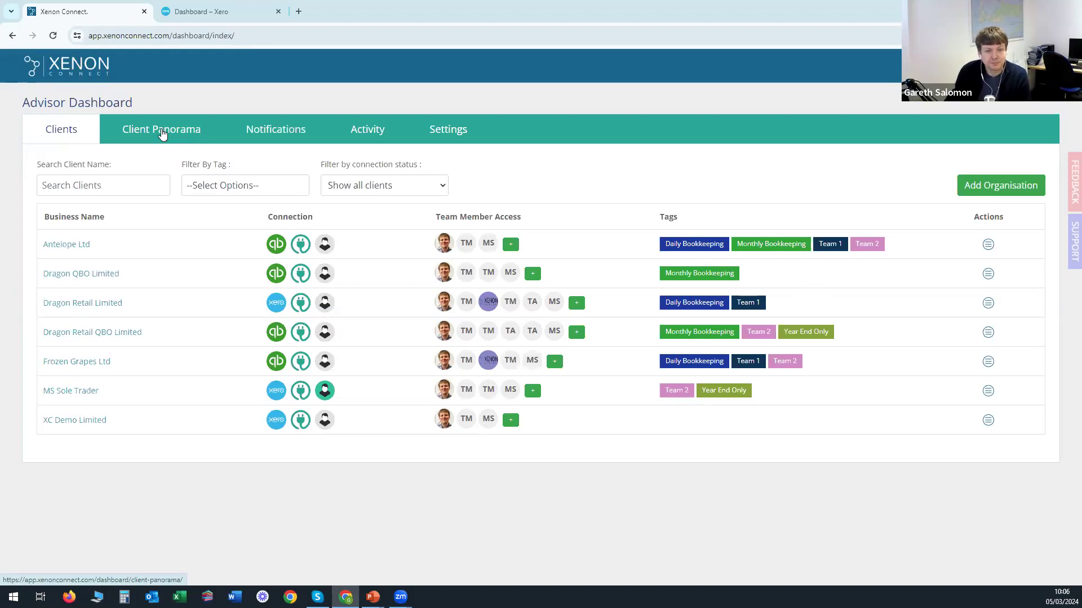
Show the Client Panorama: 7 organisations, 79% average health score, 1,863 issues.
left_click(163, 133)
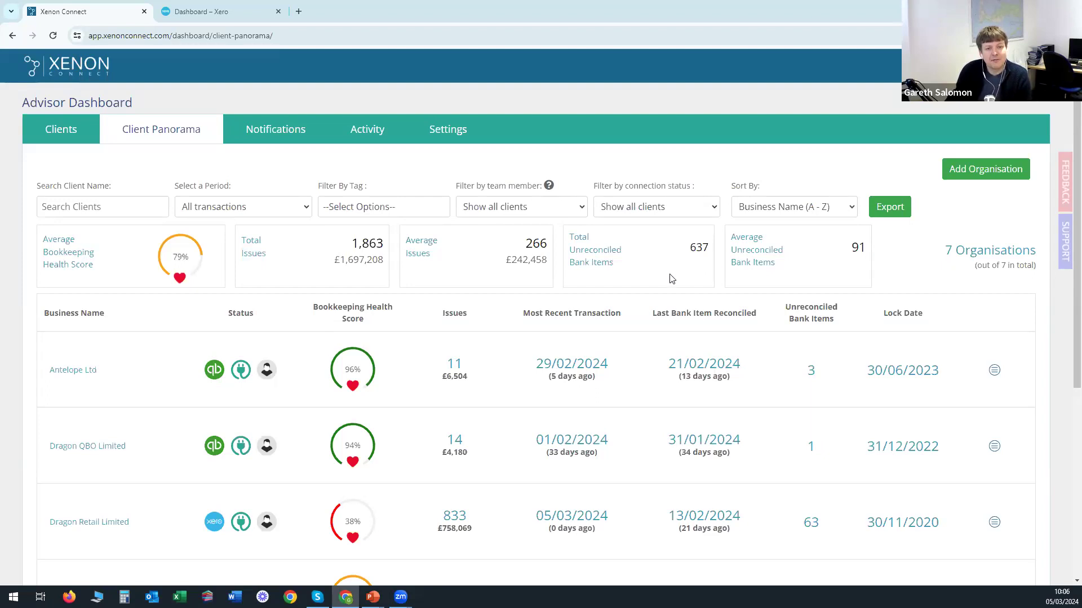
left_click(528, 210)
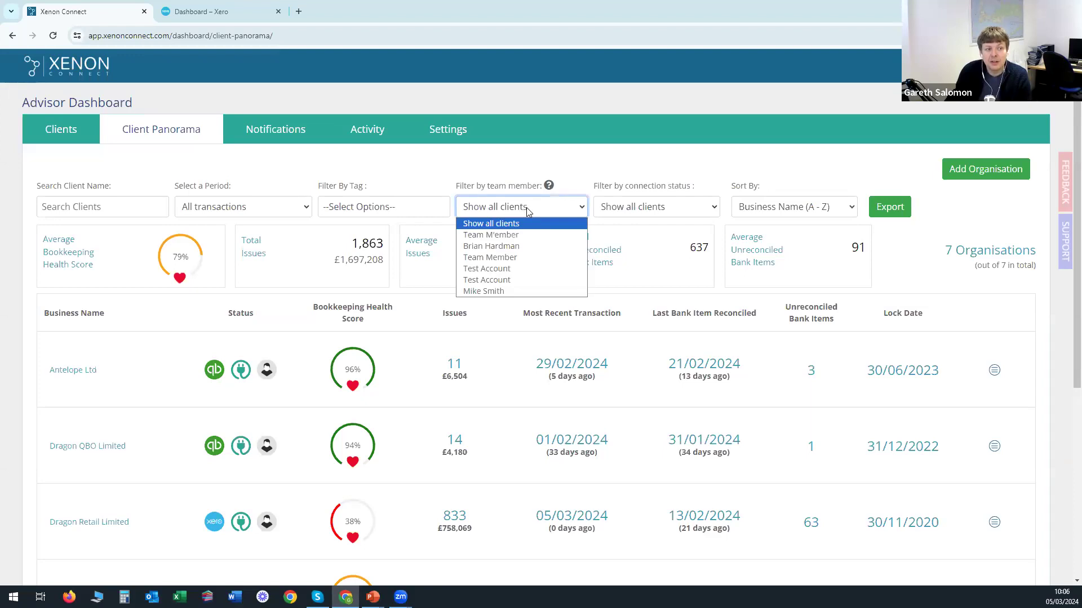
Filter the panorama to one team member's 2 clients, then view their Activity figures.
left_click(513, 248)
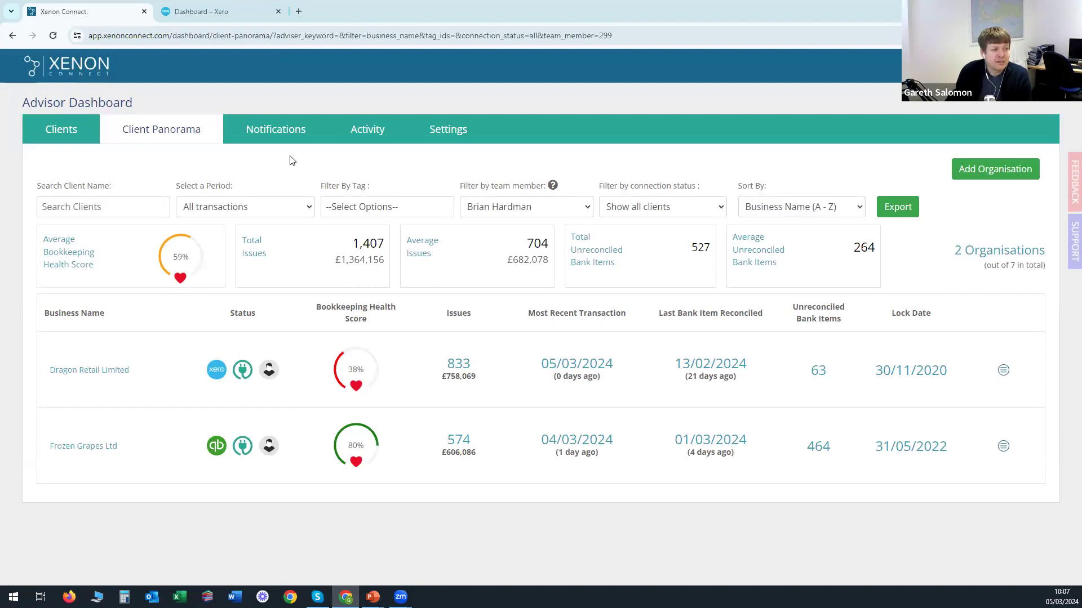
left_click(371, 137)
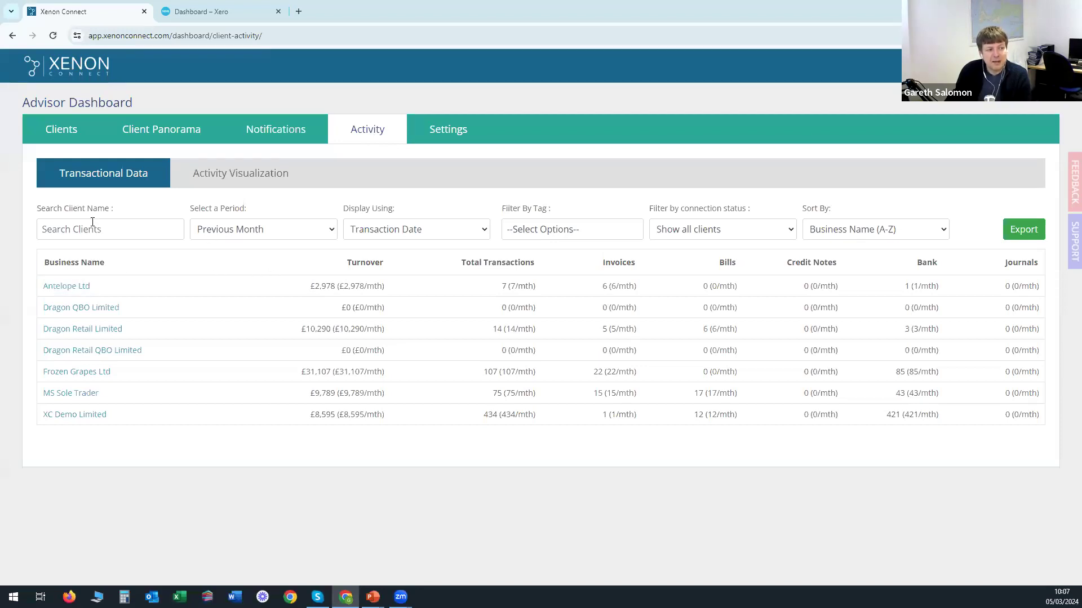
Set the Transactional Data period to Current Financial Year.
left_click(258, 232)
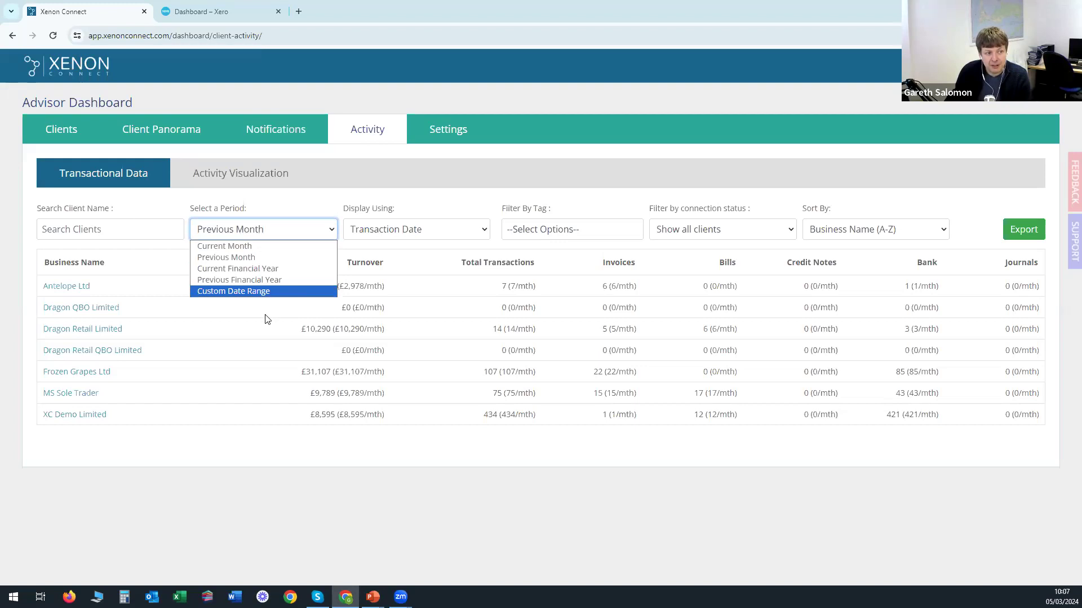
left_click(410, 270)
left_click(279, 234)
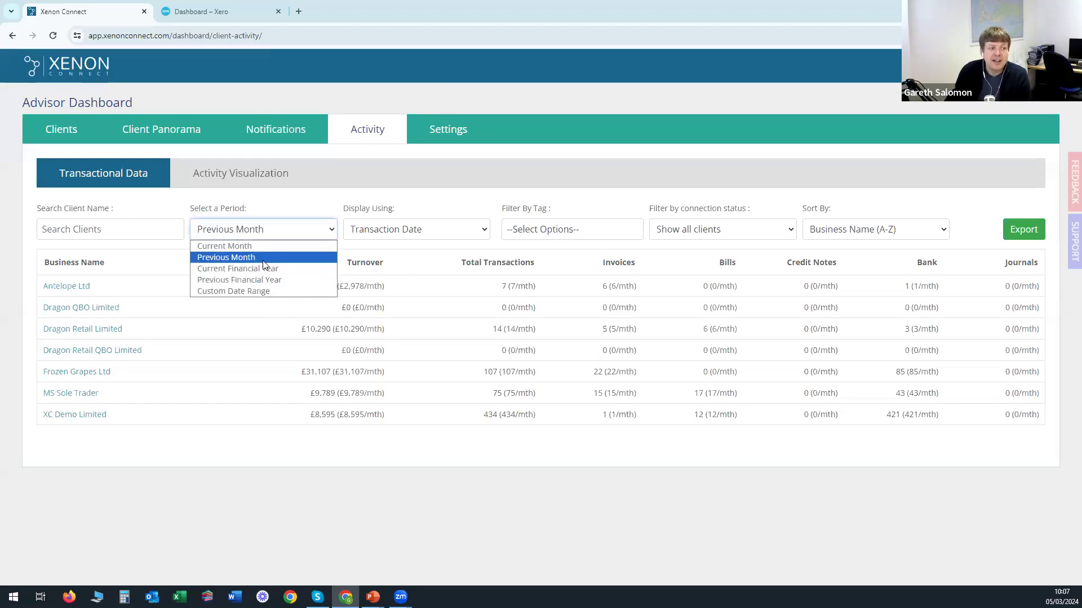
left_click(258, 269)
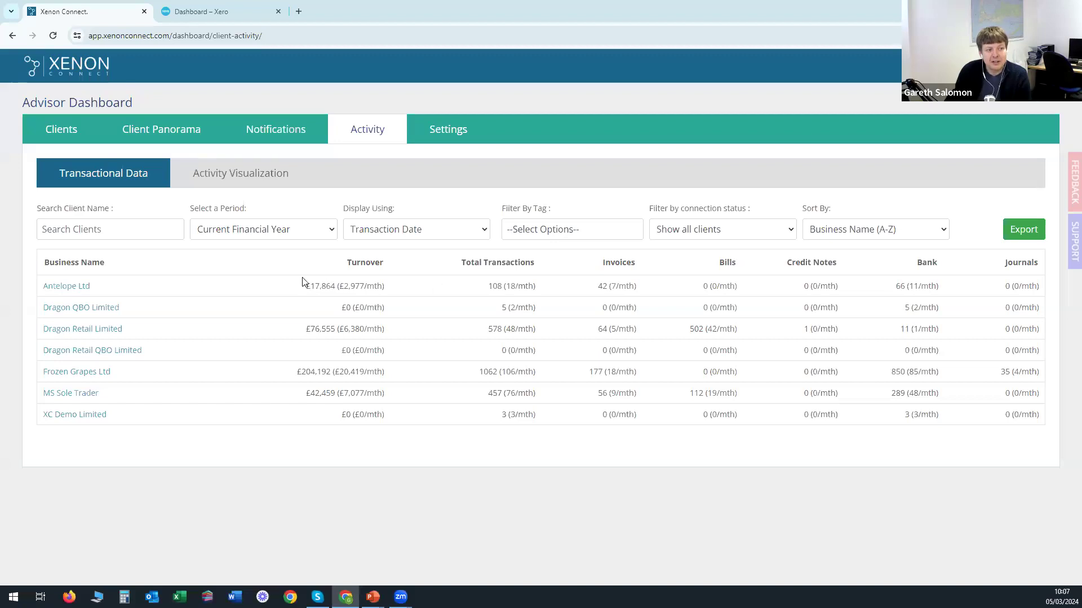
Highlight Antelope Ltd's turnover, 108 total transactions and 18 per-month figure.
left_click_drag(307, 284, 332, 286)
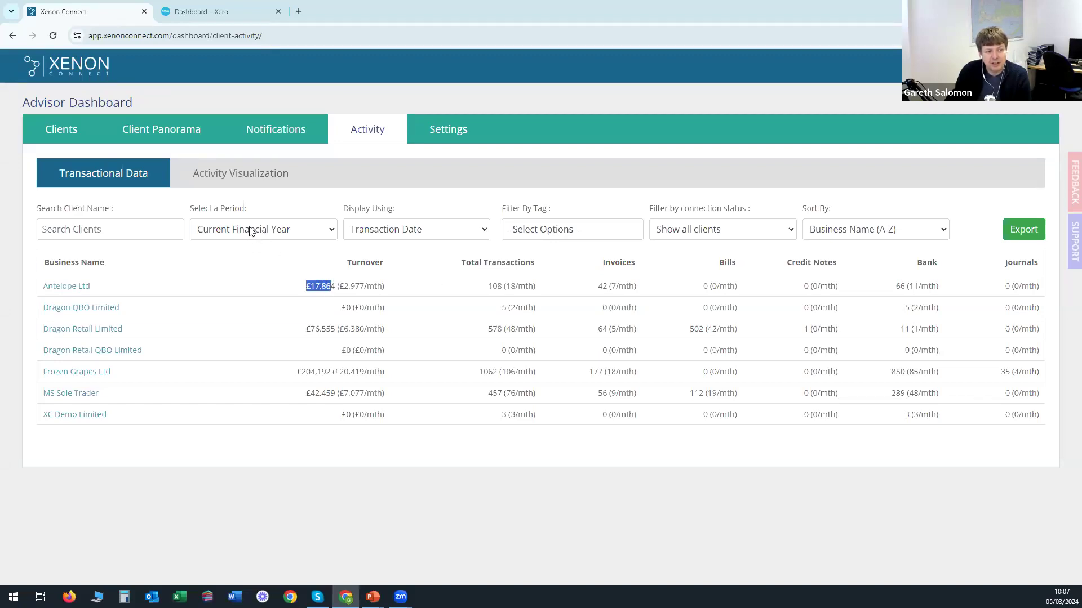
left_click(367, 285)
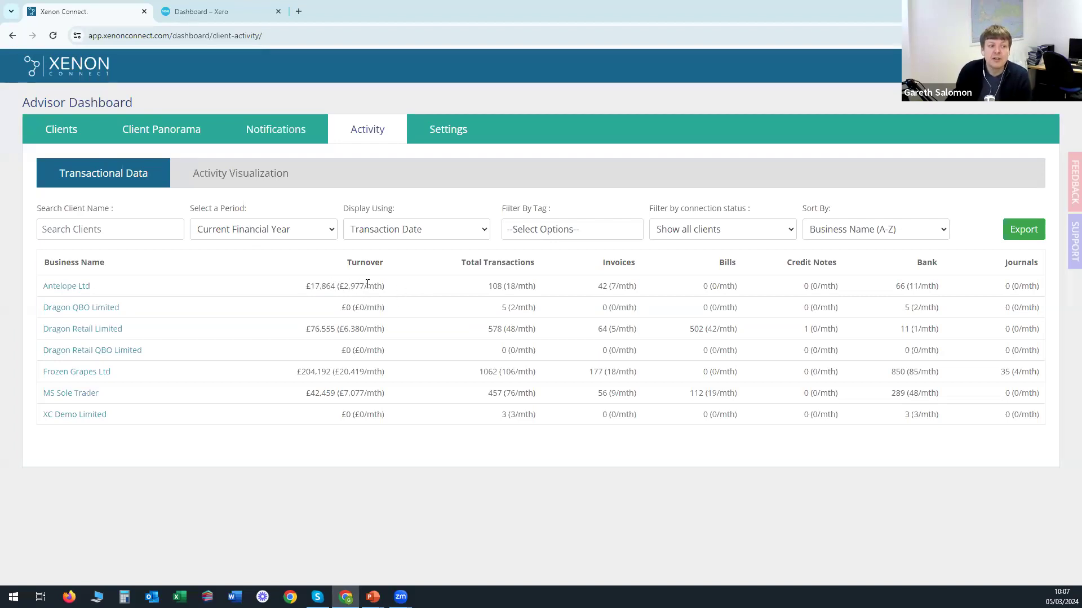
double_click(496, 284)
double_click(510, 286)
left_click(550, 285)
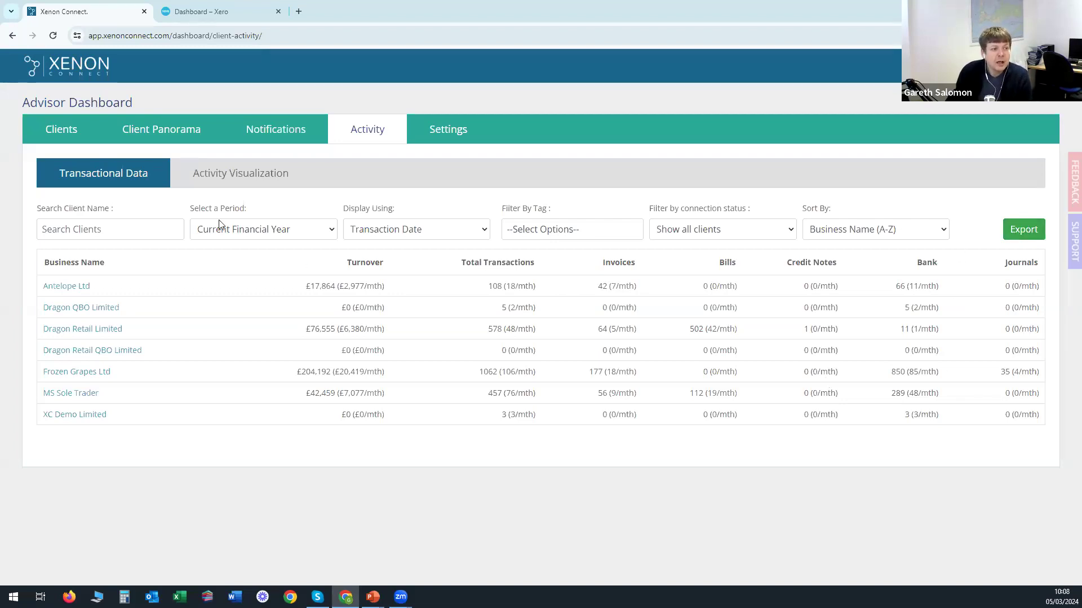
Show the Activity Banding settings based on Total Transaction Count.
left_click(242, 176)
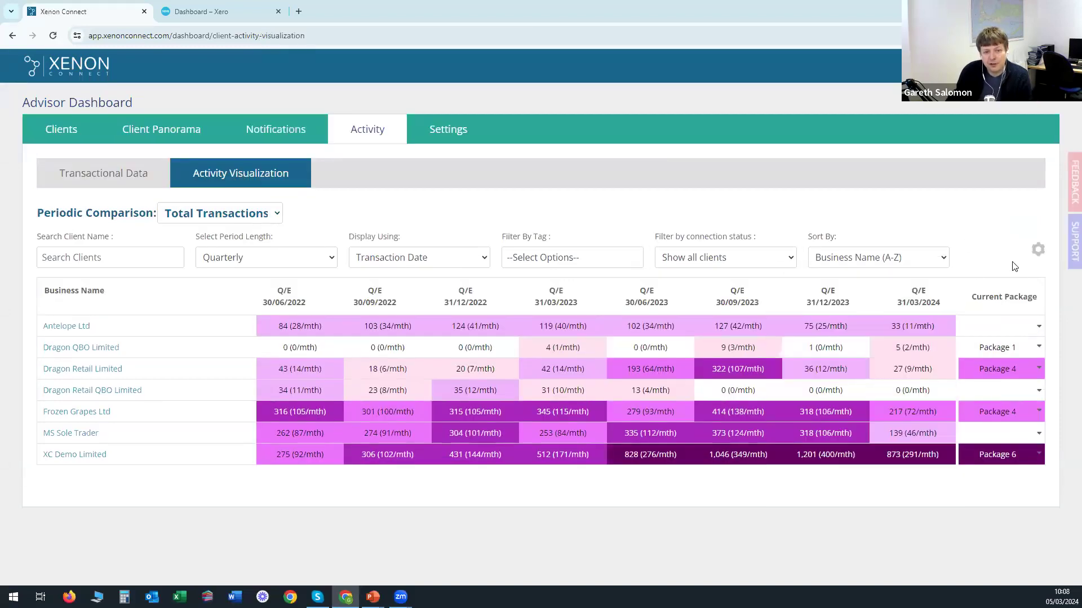
left_click(1037, 251)
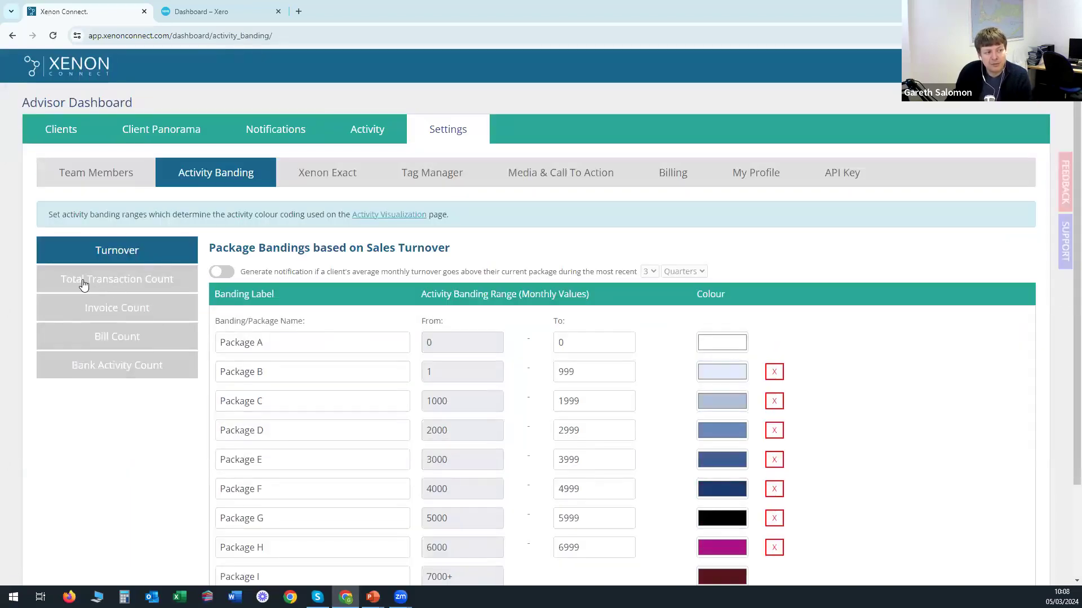
left_click(136, 283)
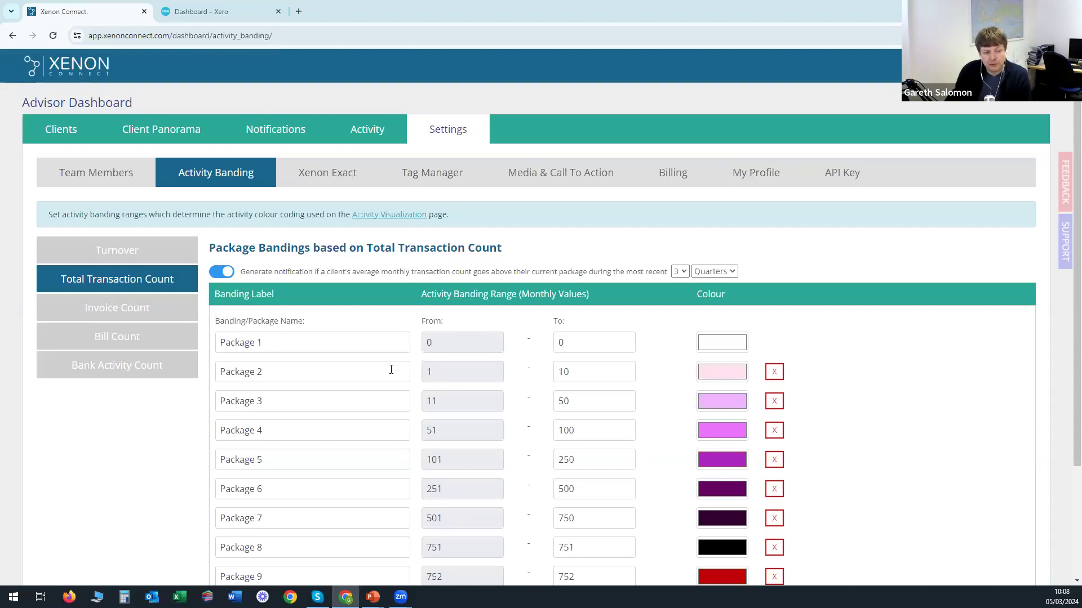
Inspect Package 2's name and colour choice without changing them.
double_click(253, 372)
left_click(285, 373)
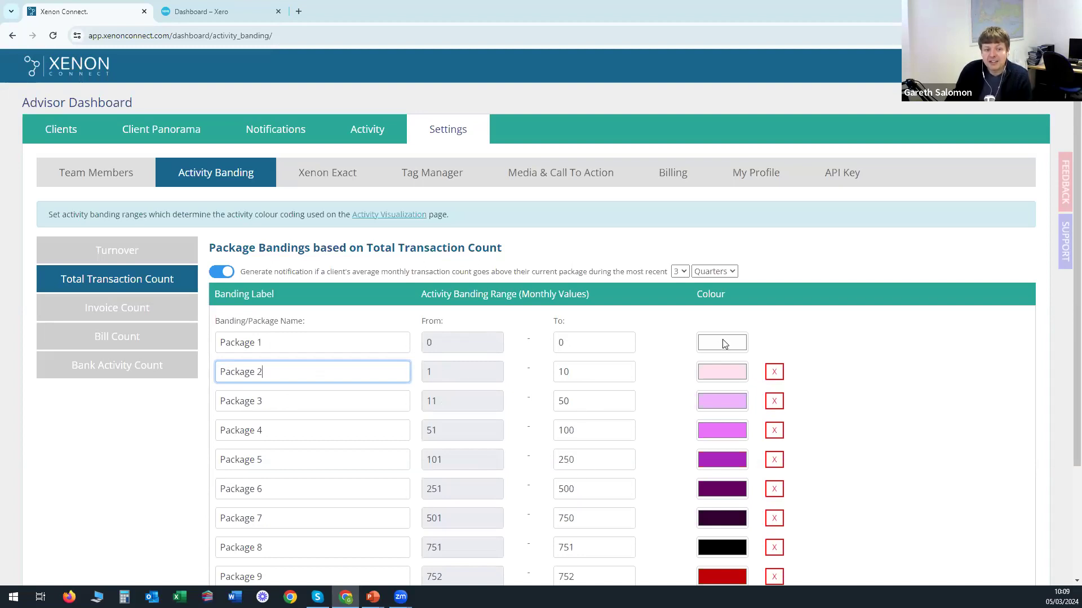
left_click(725, 379)
left_click(851, 345)
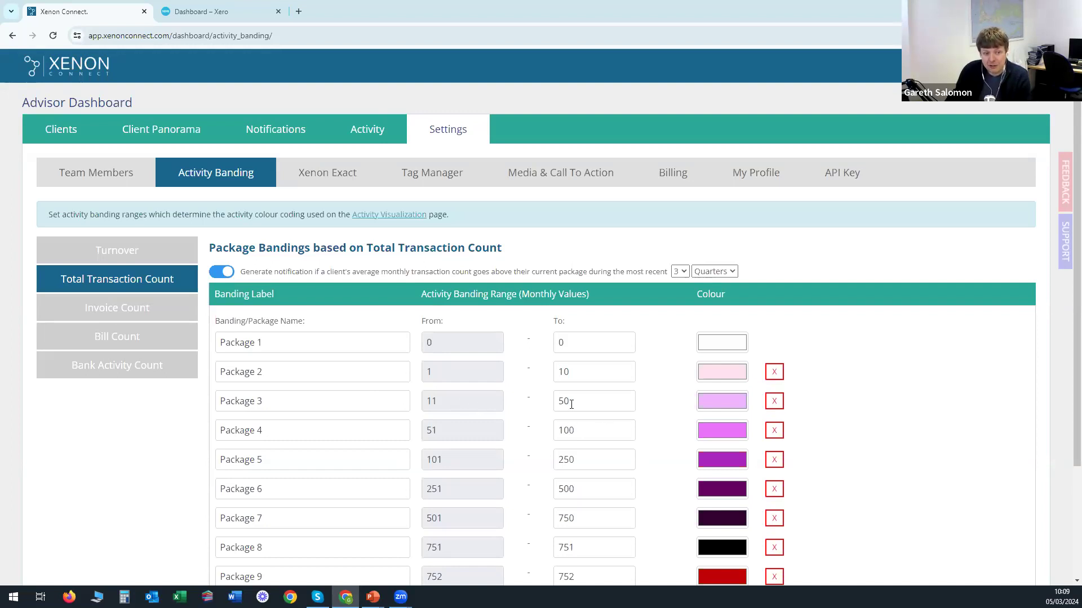
Review the Dragon Retail threshold notifications, then go back to Activity Banding.
left_click(278, 137)
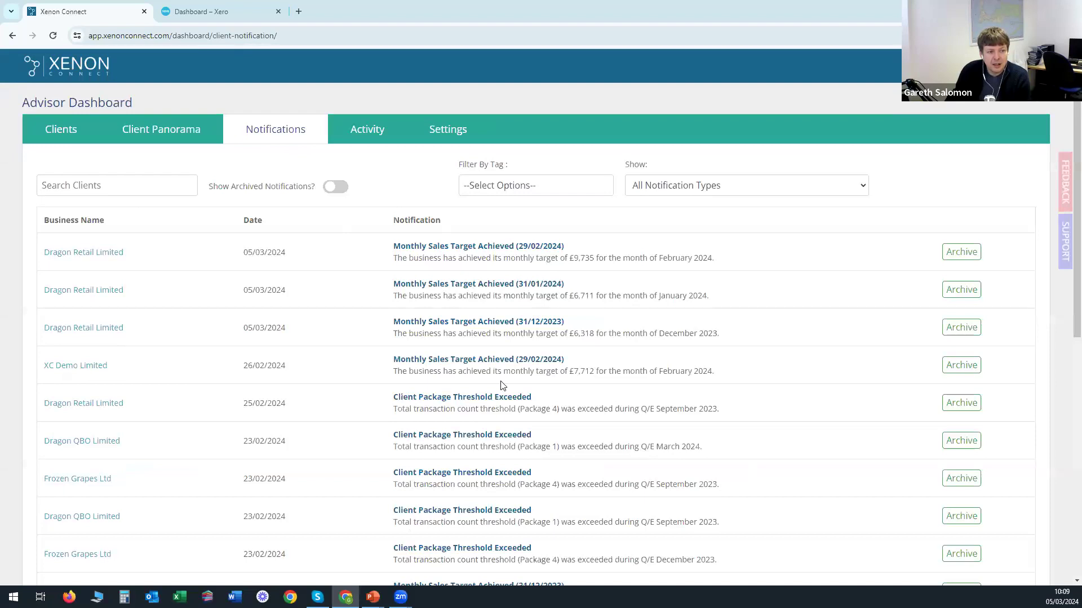
left_click_drag(538, 399, 423, 398)
left_click(420, 412)
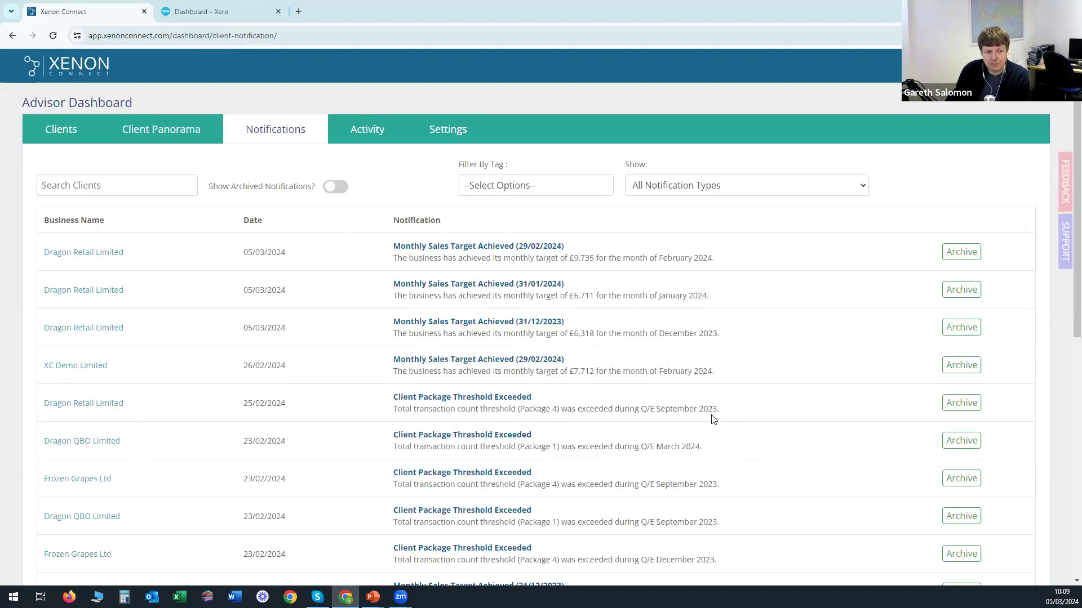
left_click(12, 35)
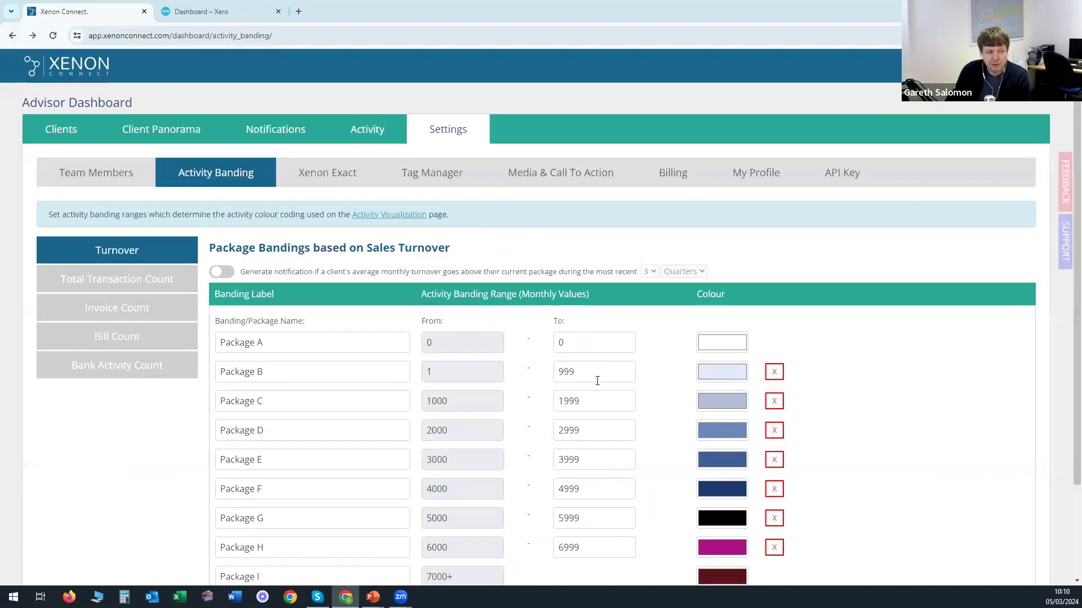
Show Total Transaction Count bands, then open the Activity Visualization heat-map.
left_click(133, 285)
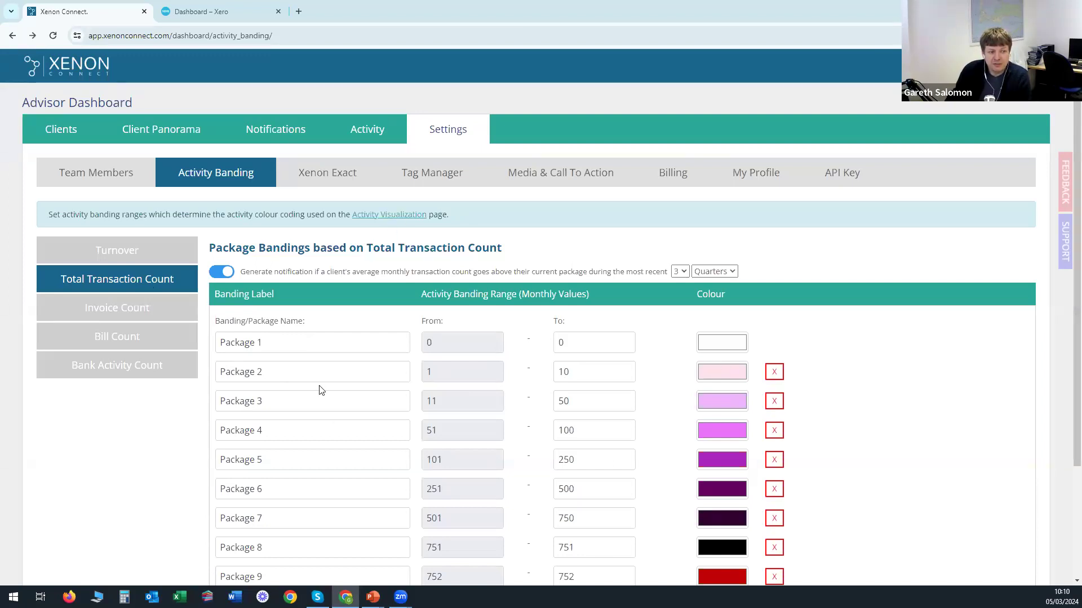
left_click(393, 219)
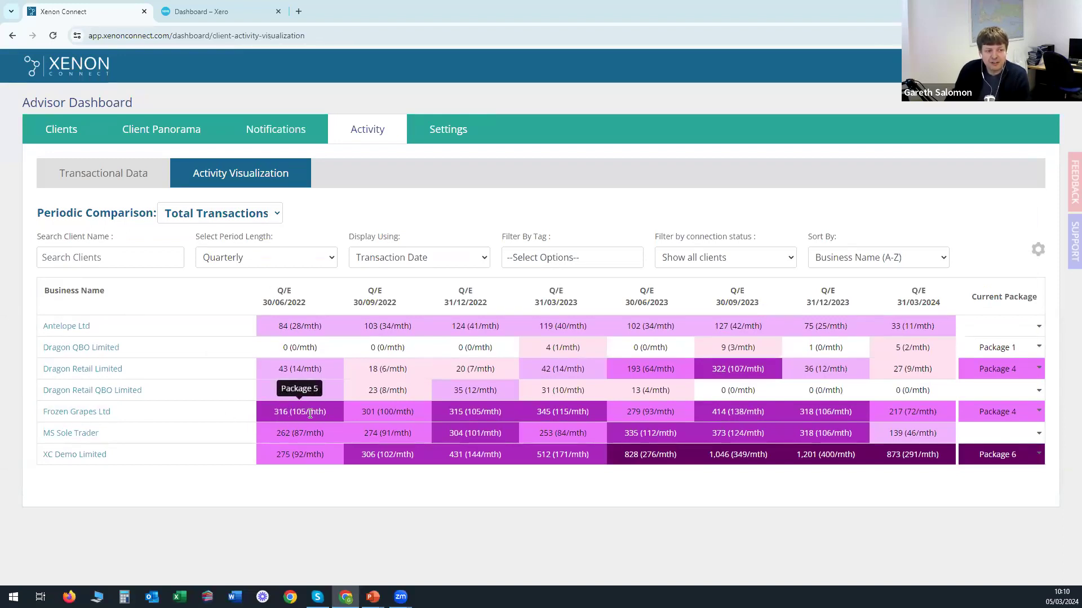
left_click(275, 263)
left_click(274, 264)
mouse_move(290, 414)
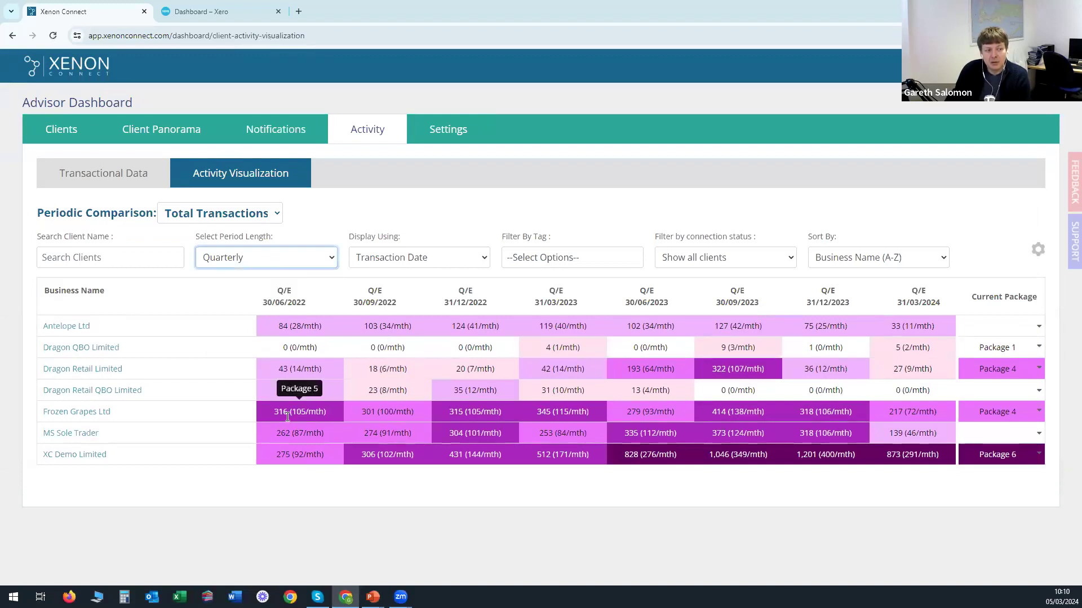
mouse_move(897, 410)
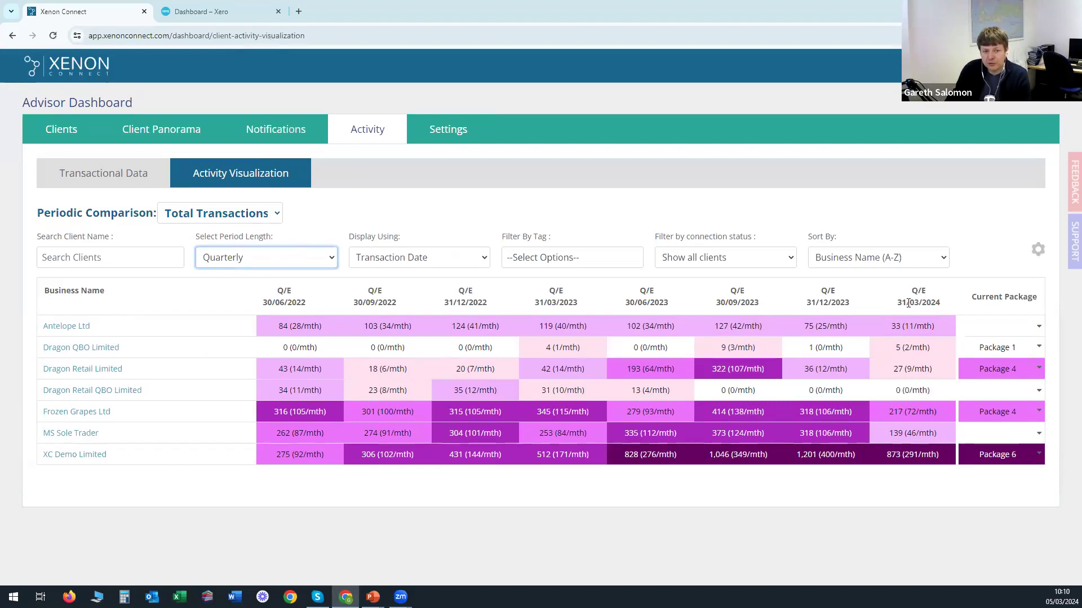
double_click(896, 411)
mouse_move(845, 435)
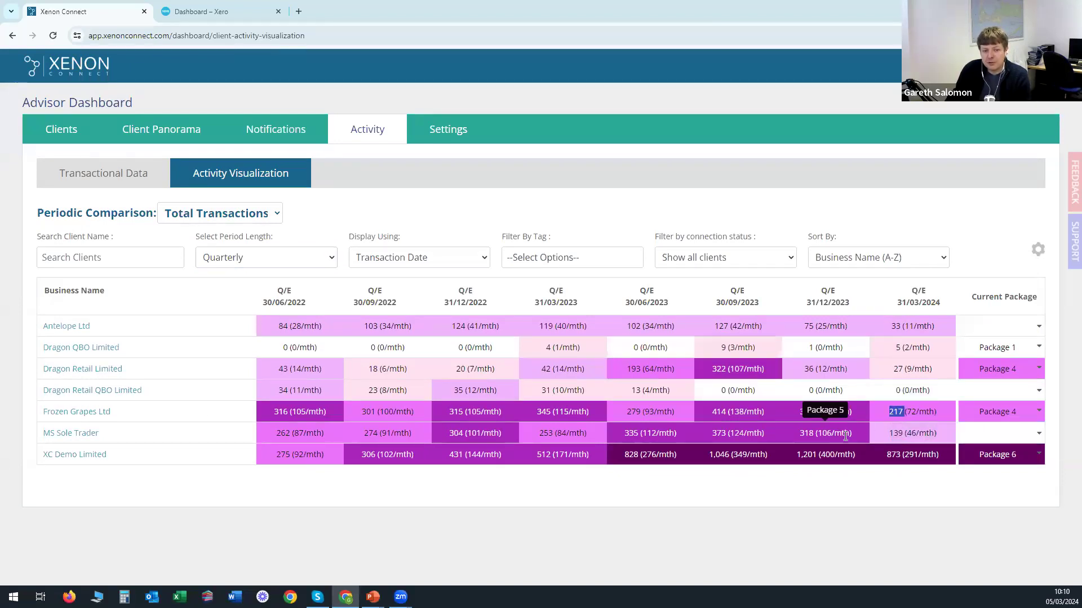
mouse_move(937, 410)
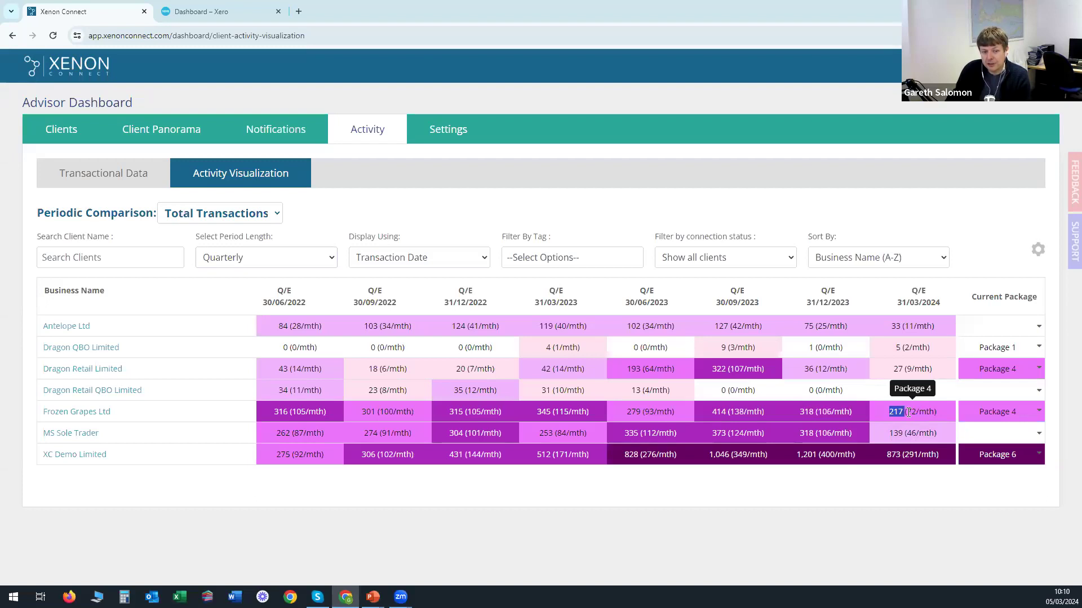
mouse_move(834, 412)
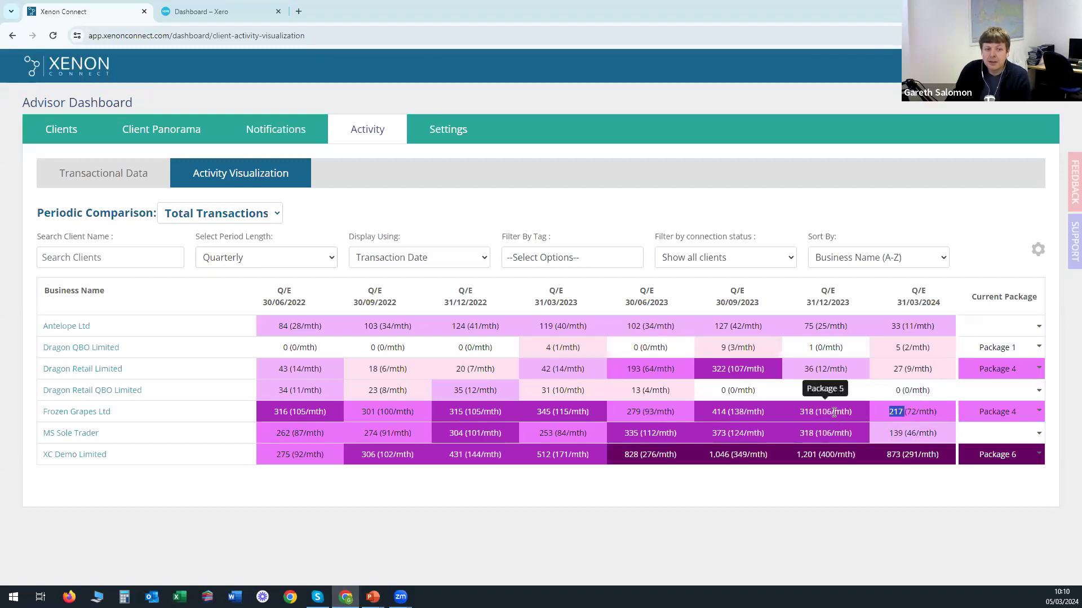
left_click(834, 412)
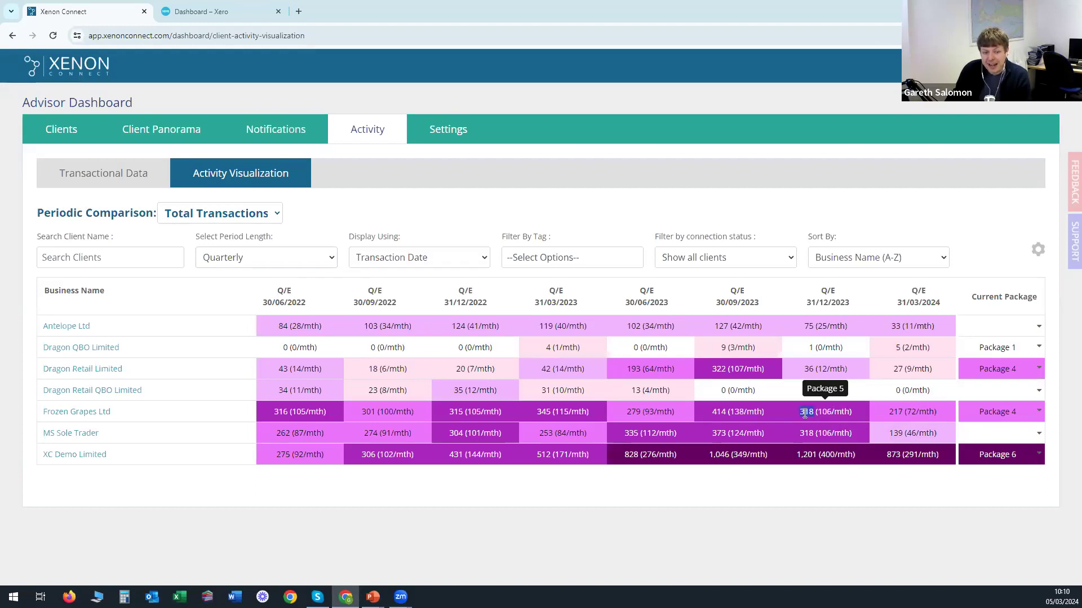
left_click_drag(804, 413, 826, 413)
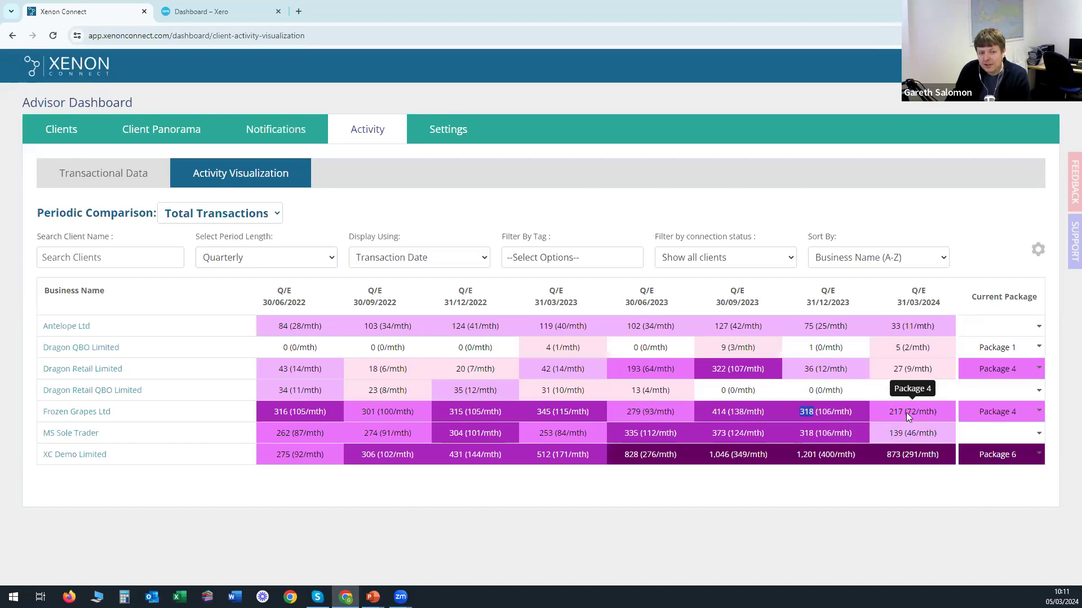
left_click(856, 413)
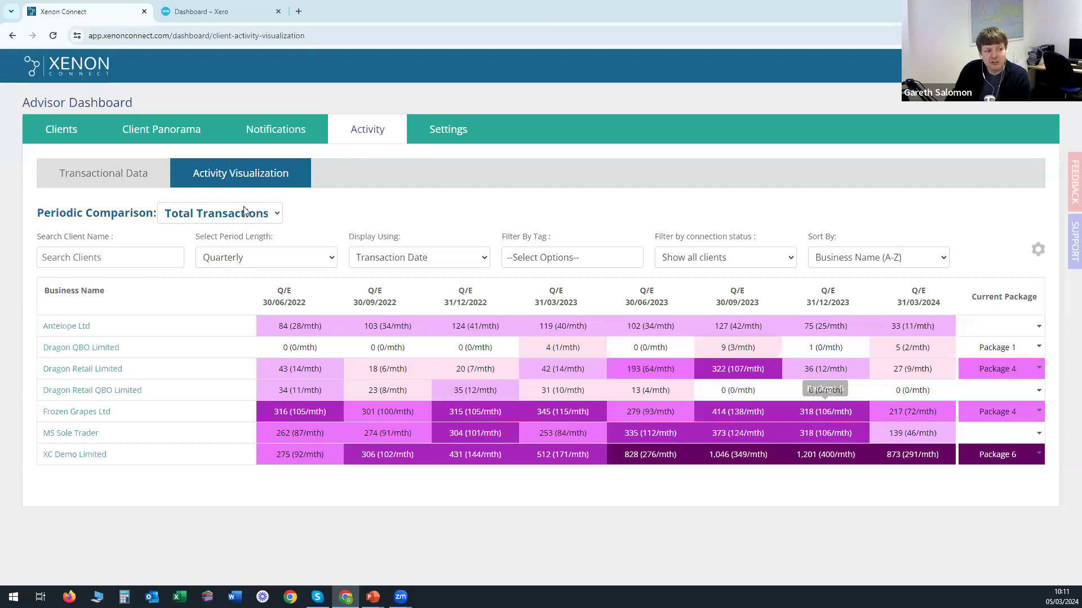
Try Invoices, Bills and Turnover comparisons, settle on Bank, then view the Clients list.
left_click(230, 213)
left_click(214, 253)
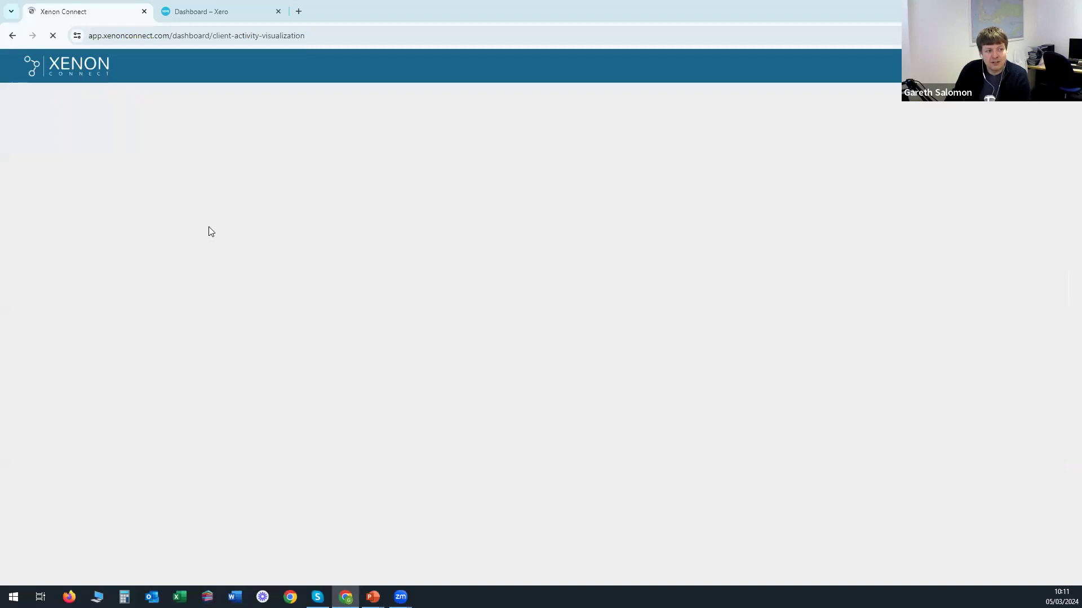
left_click(228, 214)
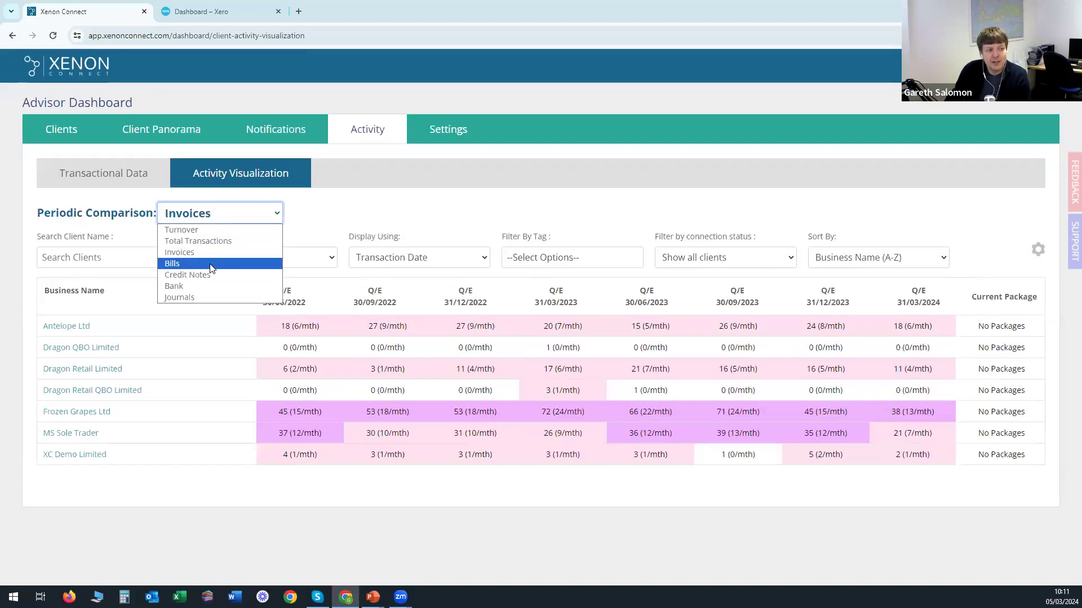
left_click(212, 263)
left_click(215, 219)
left_click(209, 231)
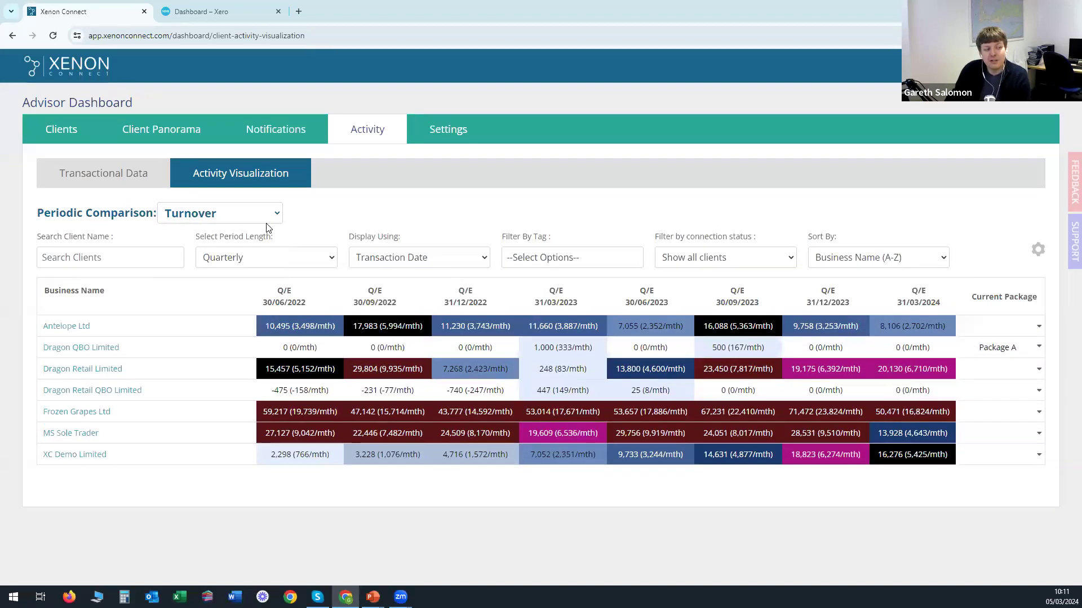
left_click(216, 214)
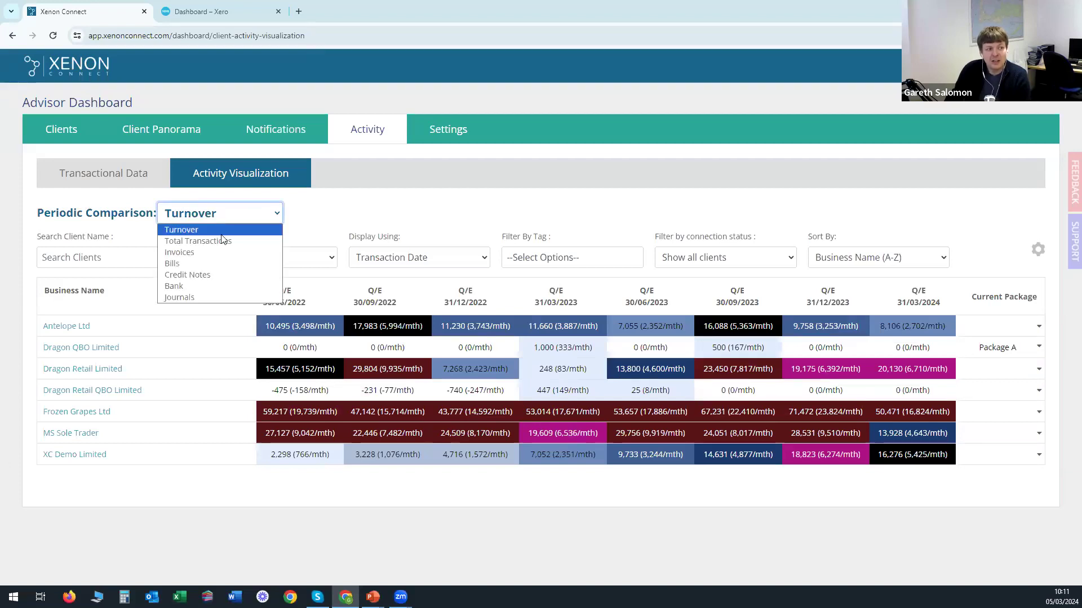
left_click(217, 286)
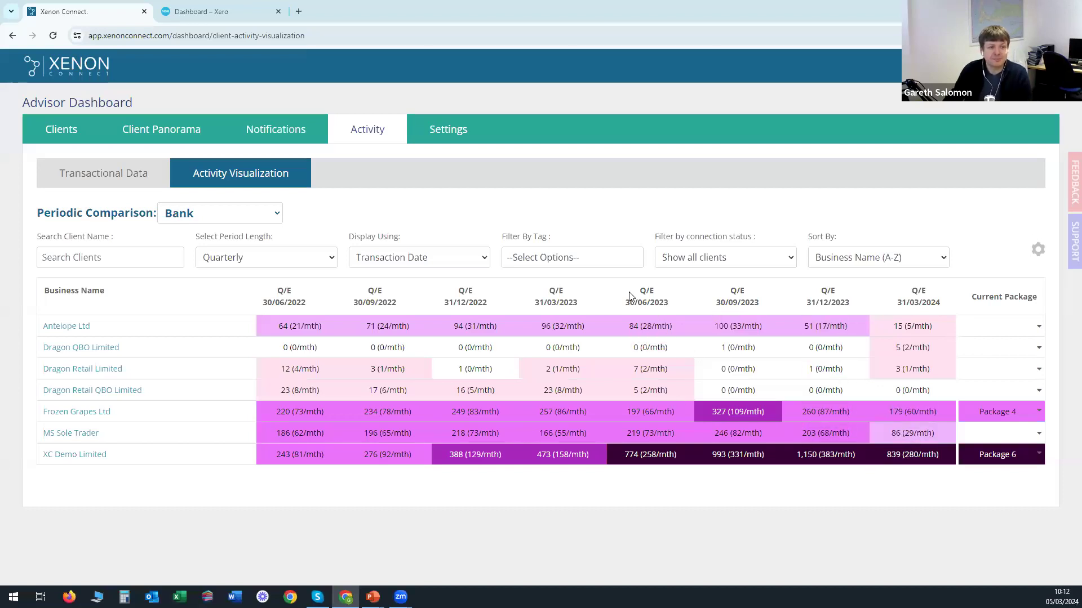
left_click(59, 133)
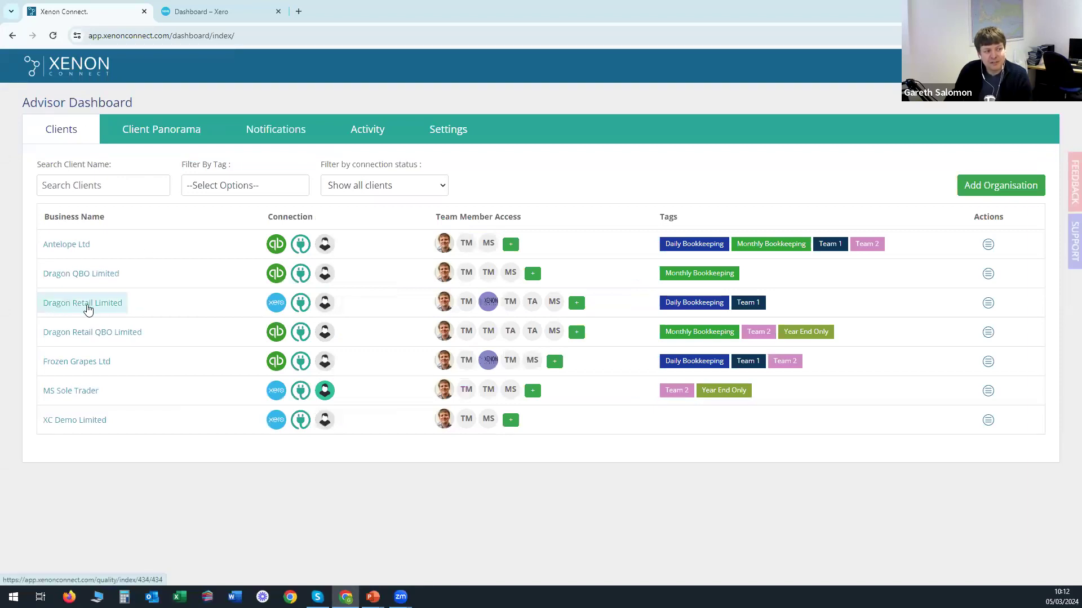
Open Dragon Retail Limited's bookkeeping health check overview from its Xero connection row.
mouse_move(277, 305)
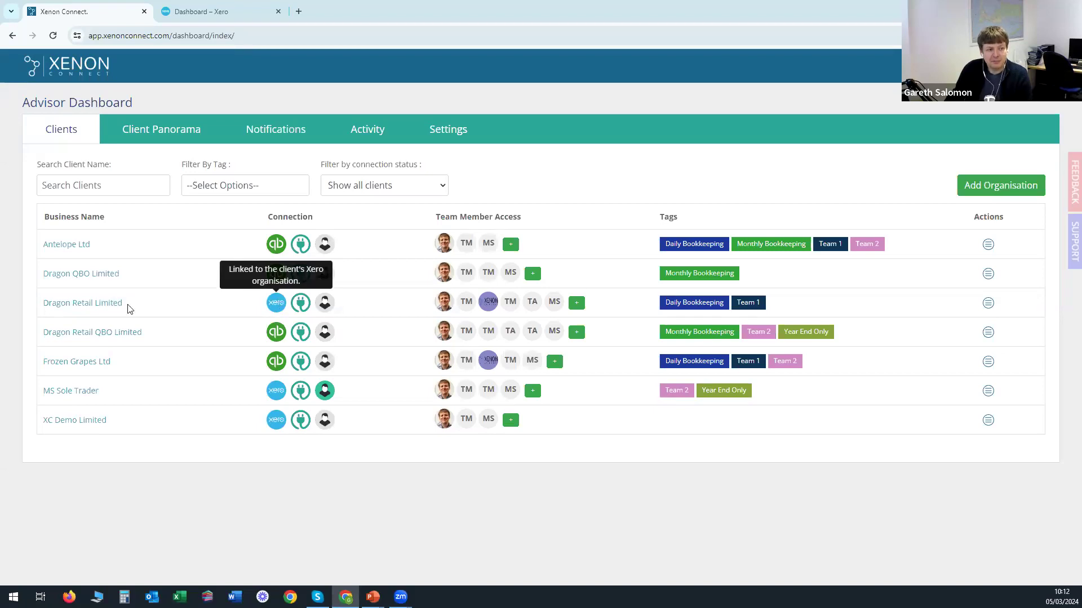
left_click(82, 304)
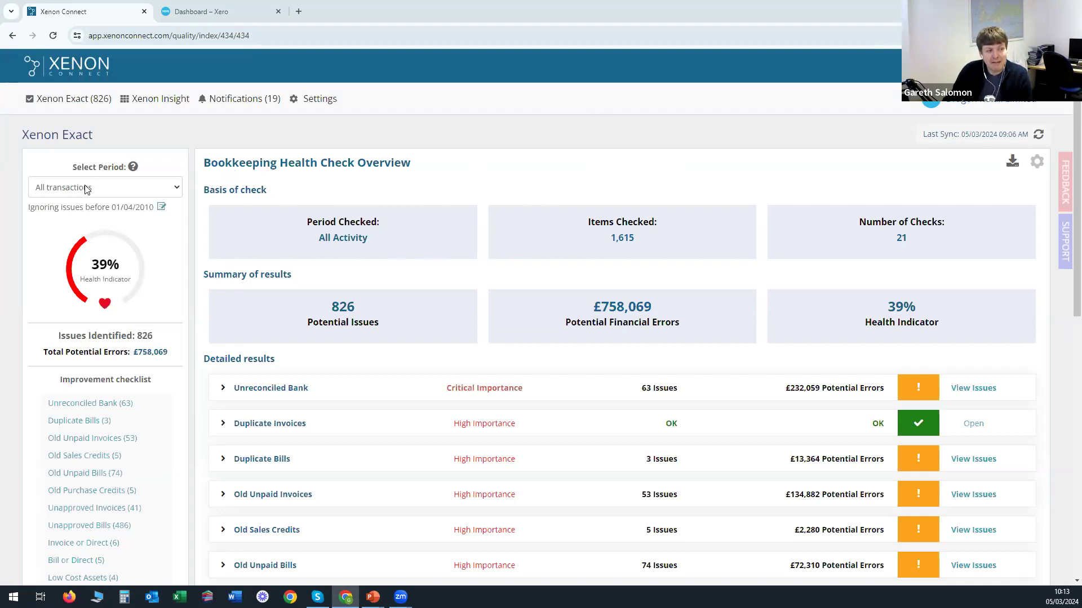
left_click(124, 193)
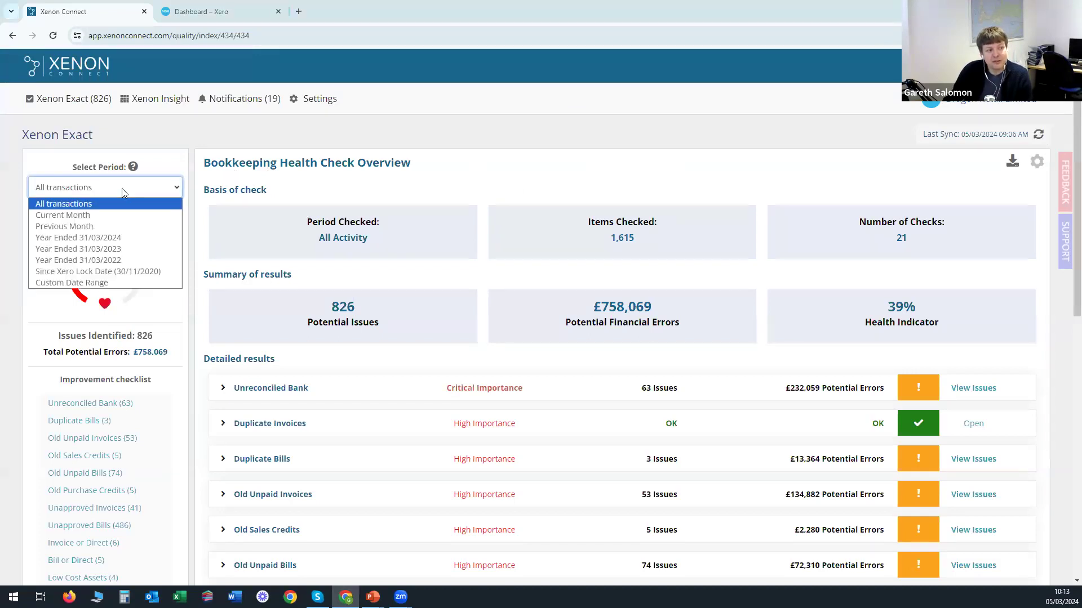
left_click(130, 239)
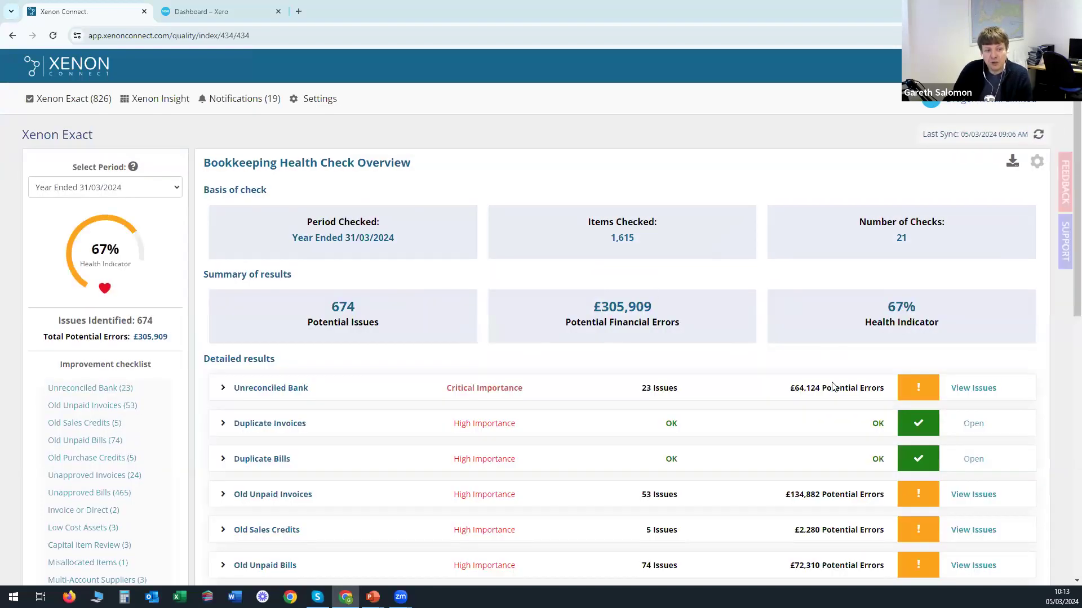
left_click(142, 192)
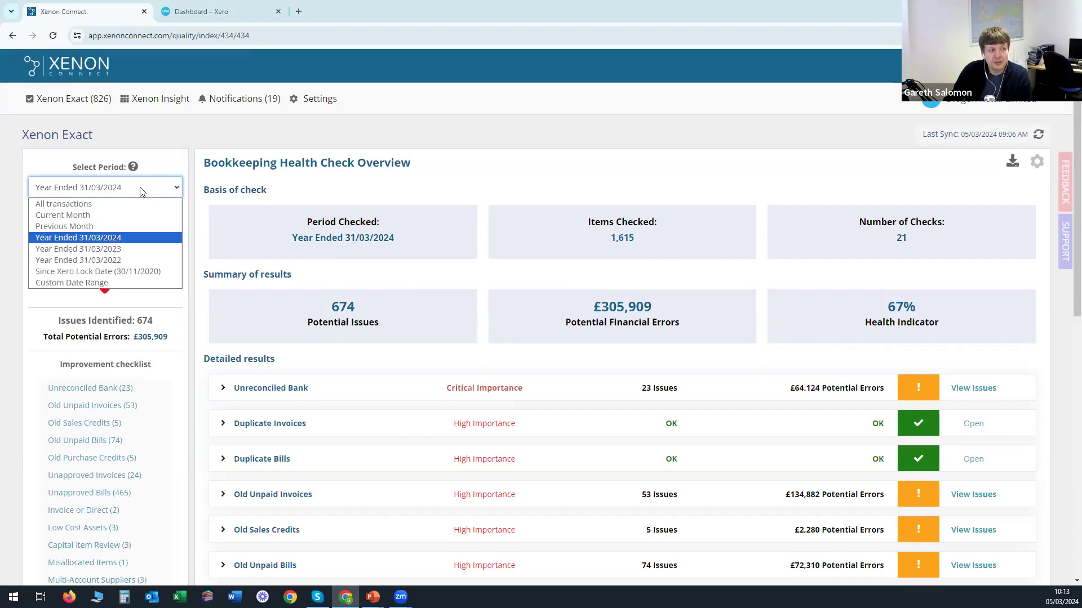
left_click(125, 249)
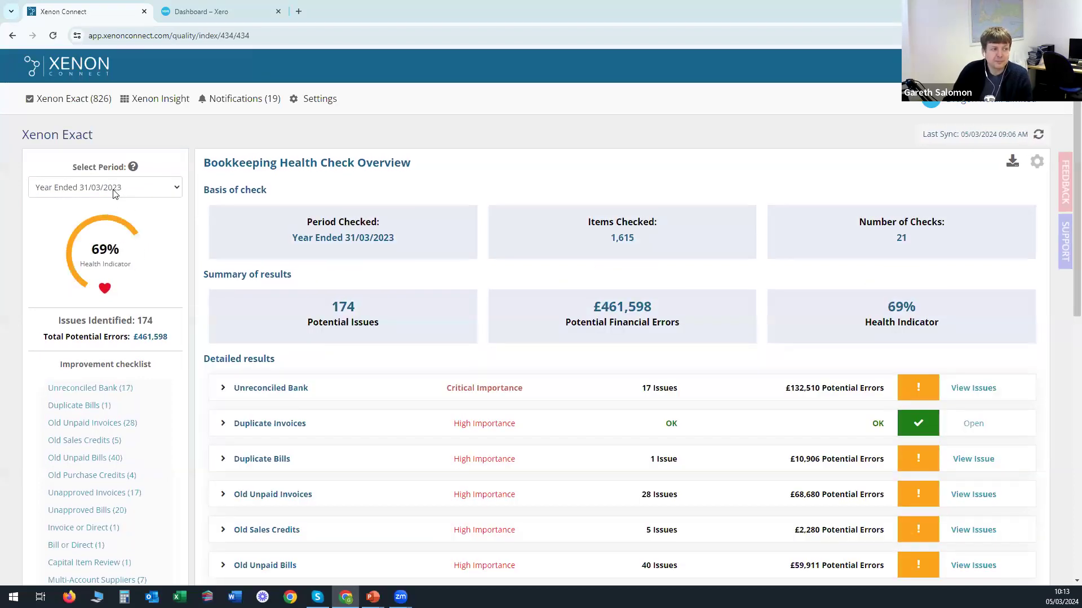
left_click(115, 191)
left_click(108, 217)
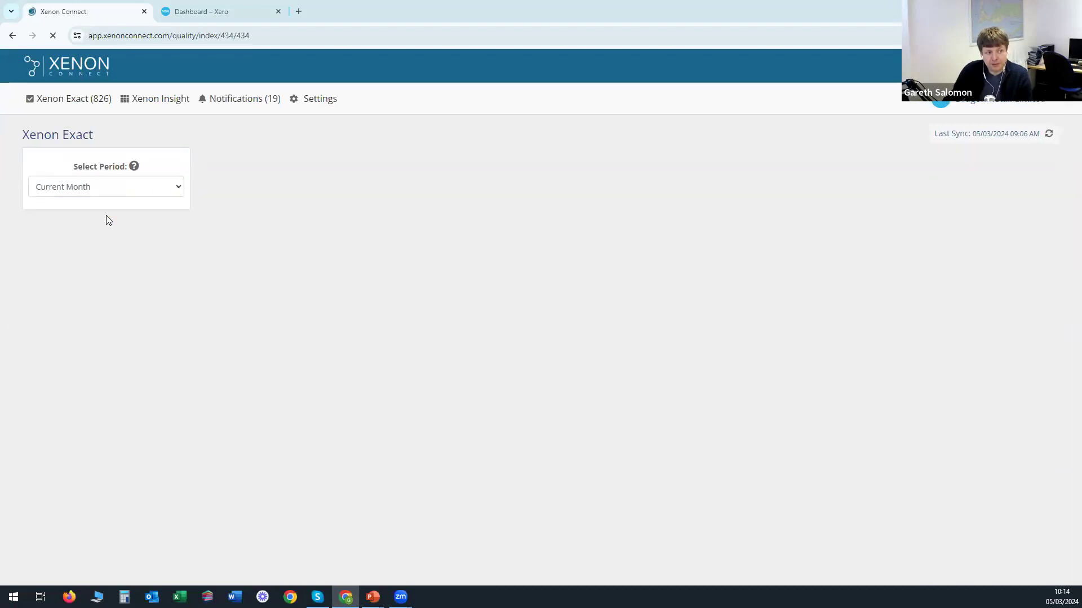
left_click(116, 194)
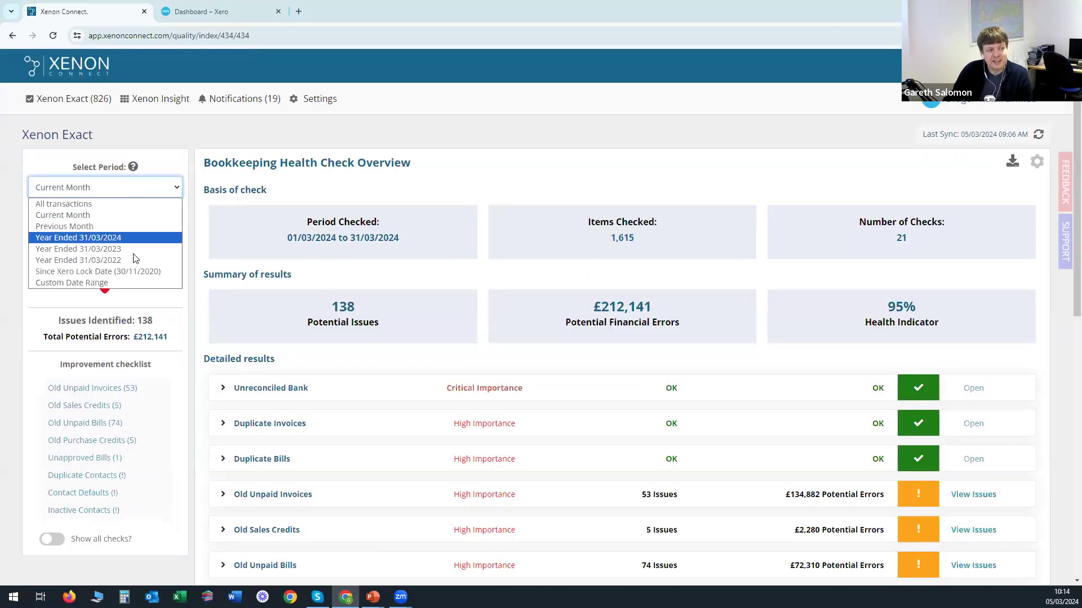
left_click(116, 272)
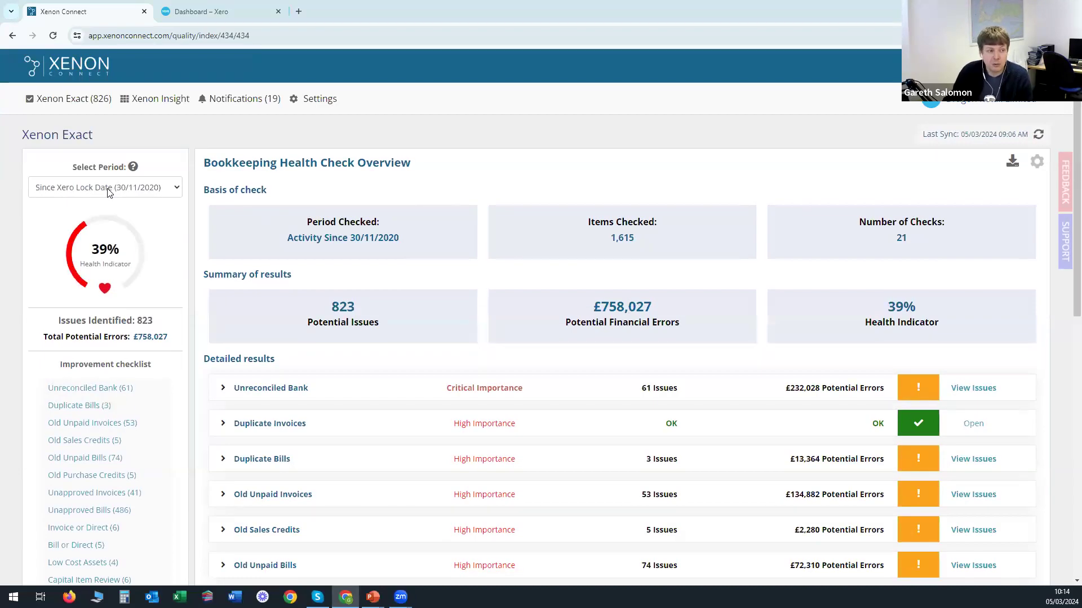
left_click(108, 192)
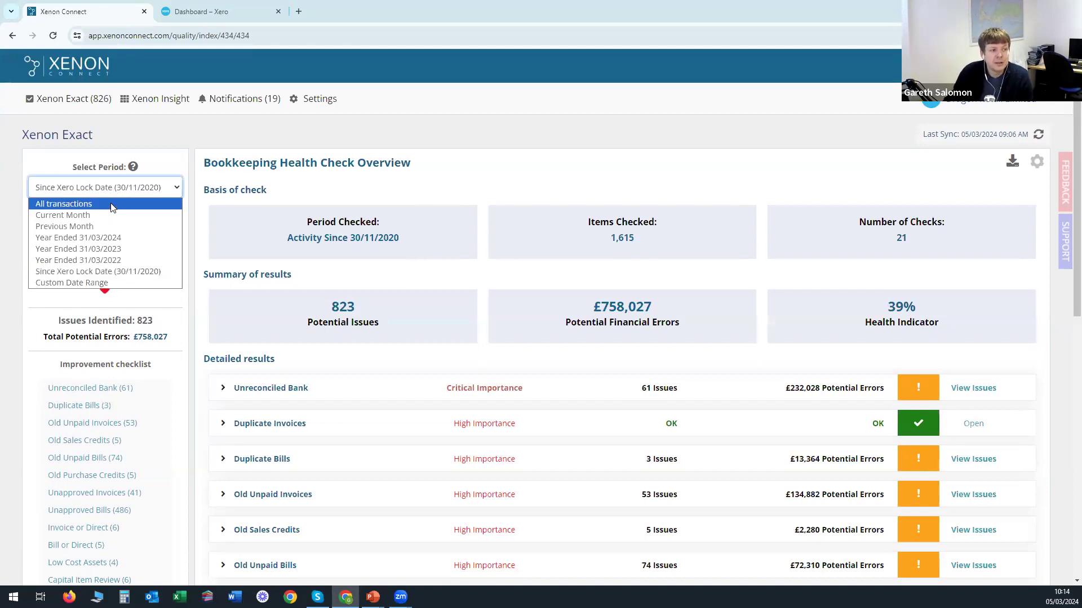
left_click(112, 205)
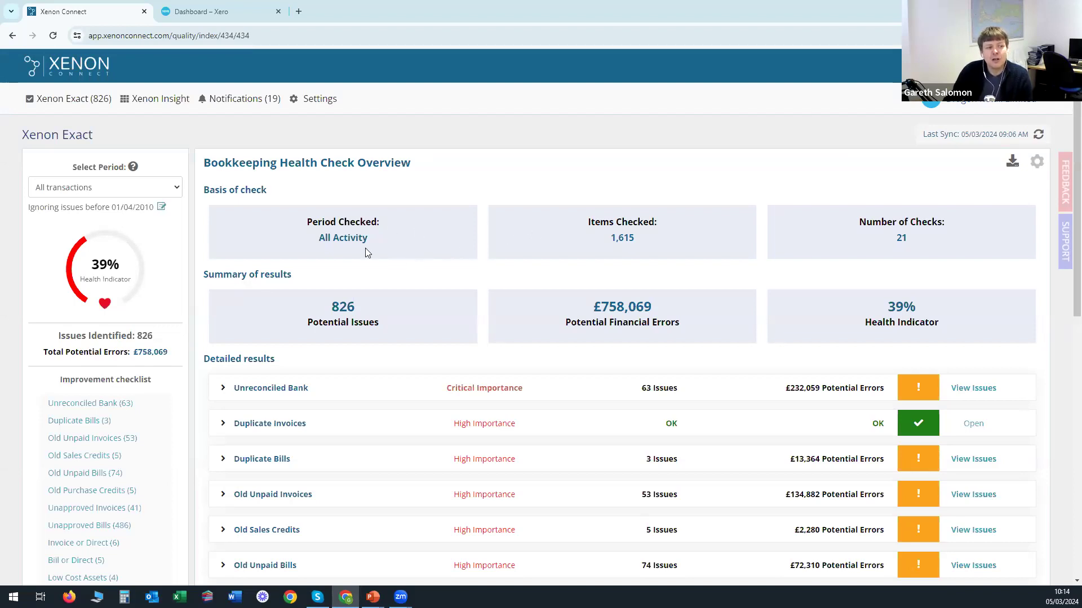
left_click_drag(336, 237, 386, 246)
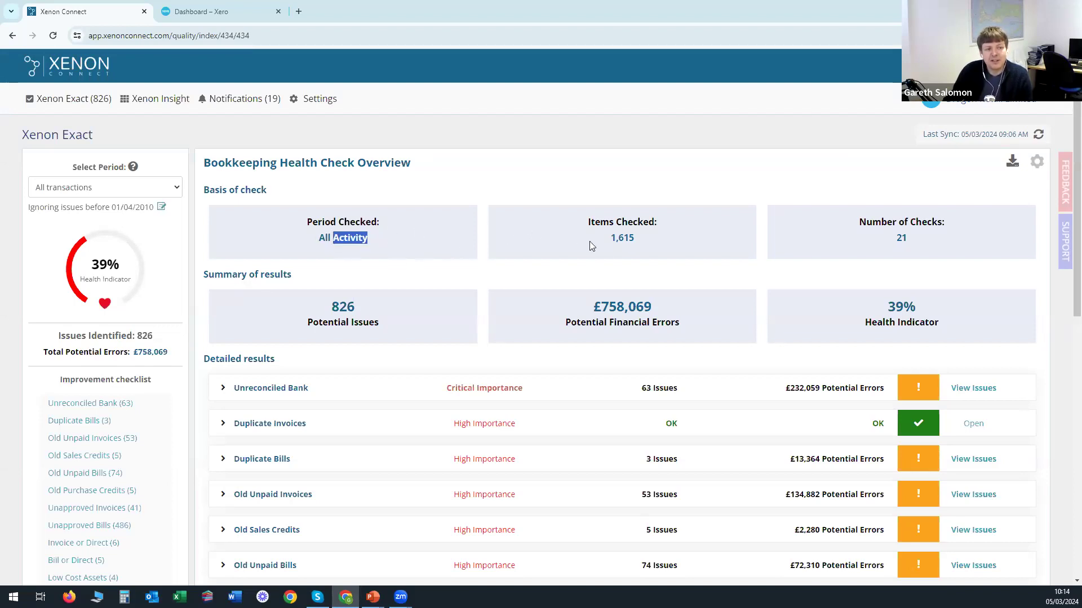
left_click(607, 243)
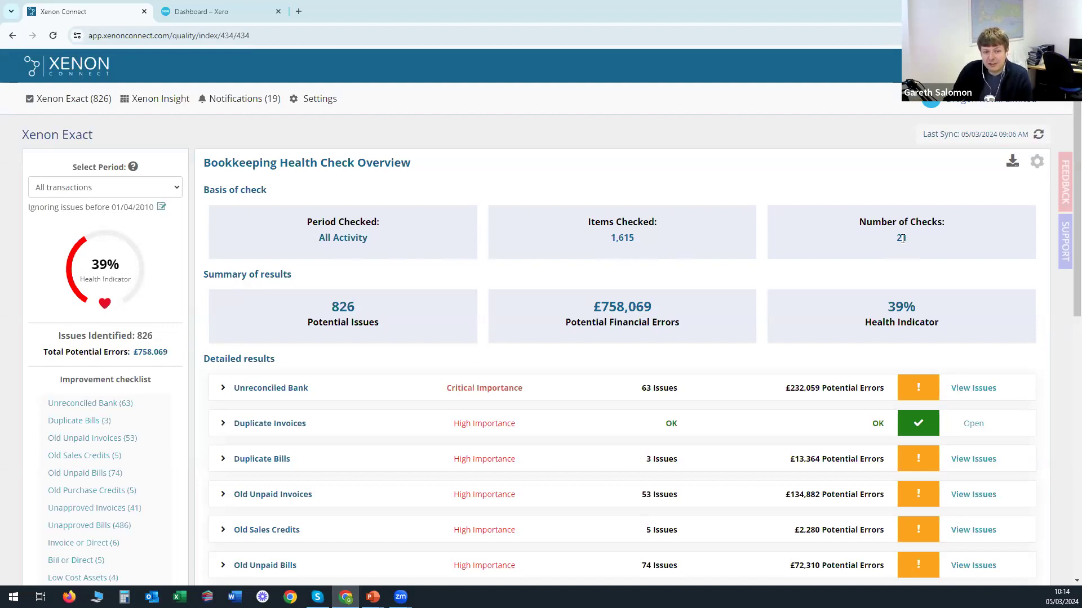
scroll(729, 403, "down", 6)
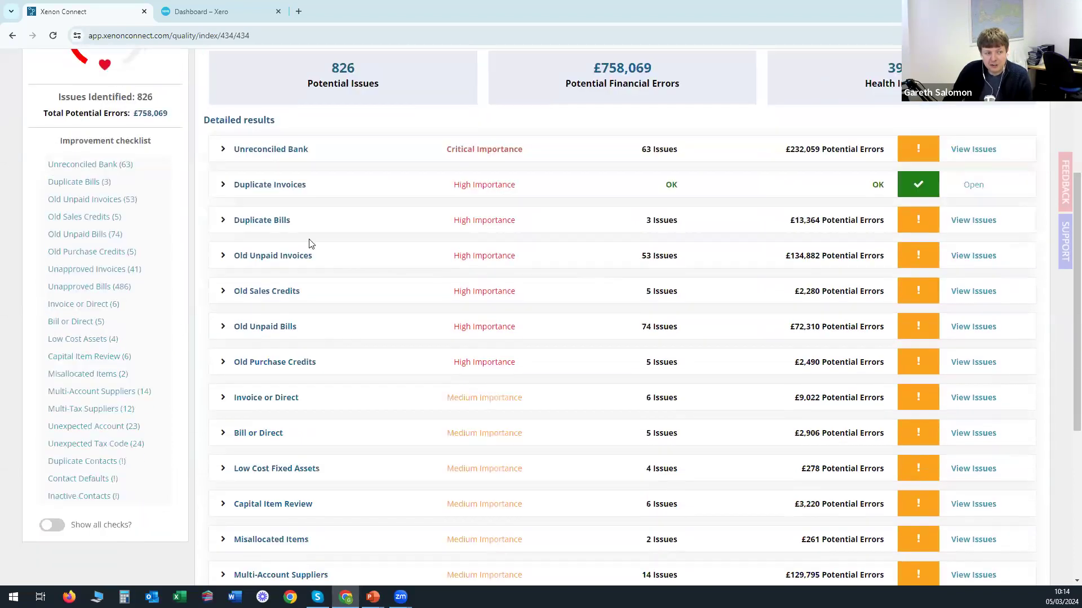
scroll(325, 360, "down", 3)
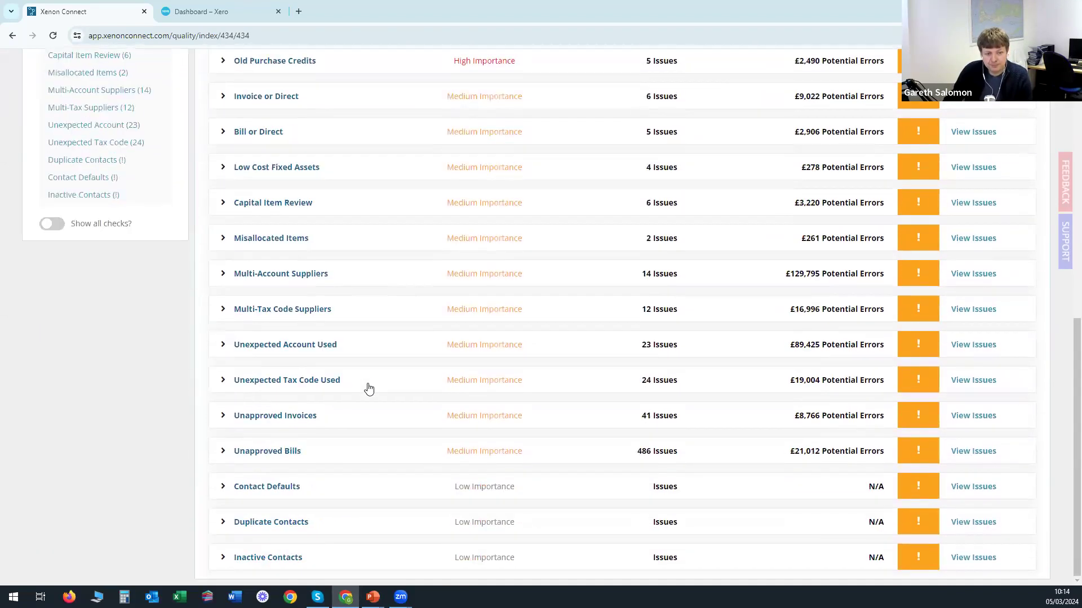
scroll(396, 378, "up", 9)
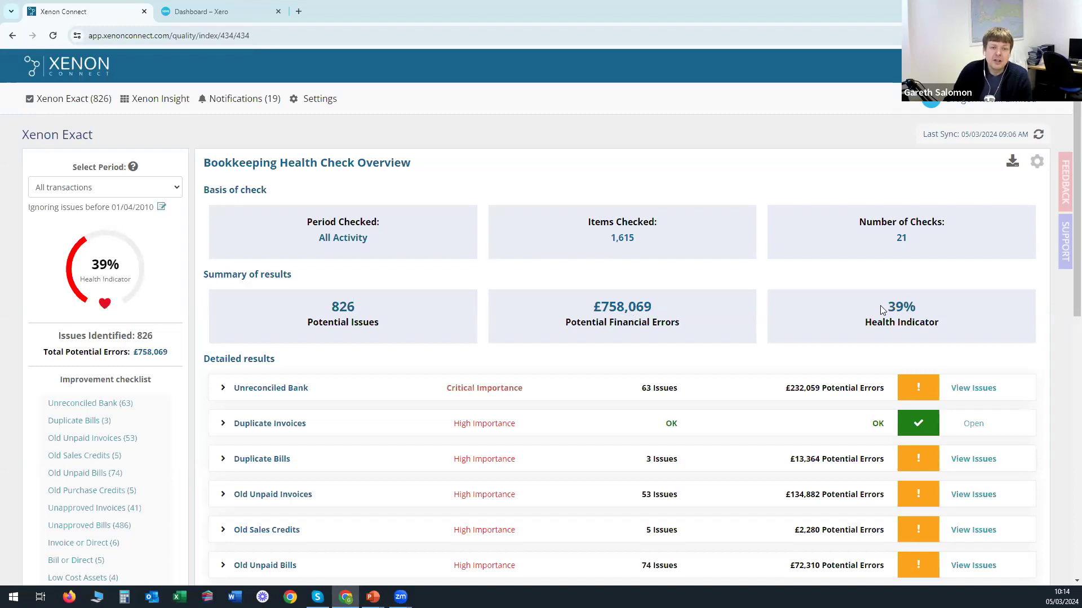
Download the Dragon Retail health check report as a PDF and open it.
left_click(1013, 163)
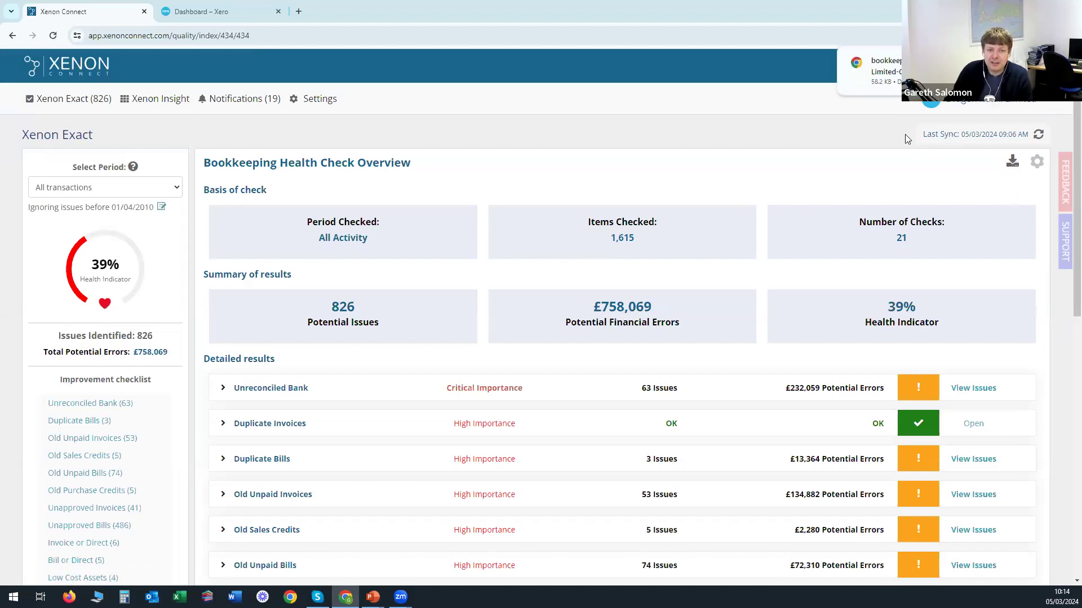
left_click(926, 71)
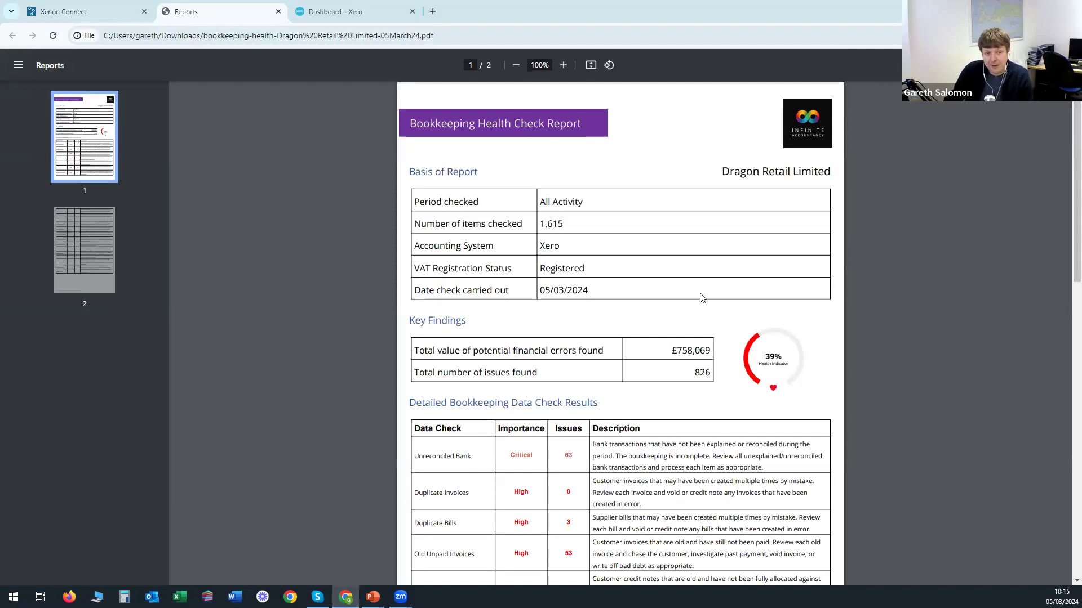
Scroll through both report pages, then return to the Xenon Connect health check.
scroll(700, 296, "down", 4)
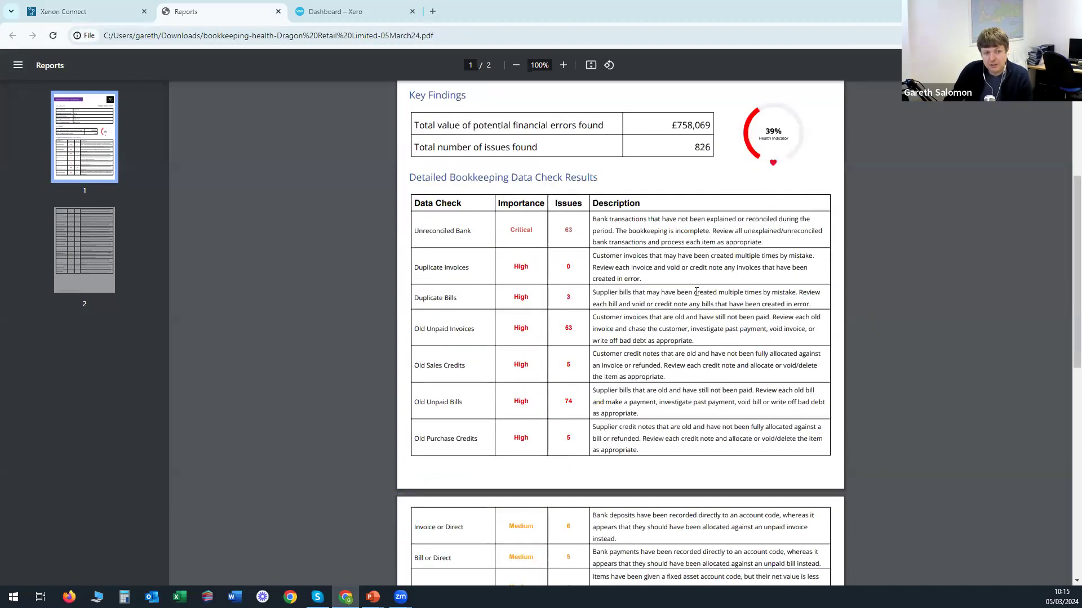
scroll(696, 292, "down", 7)
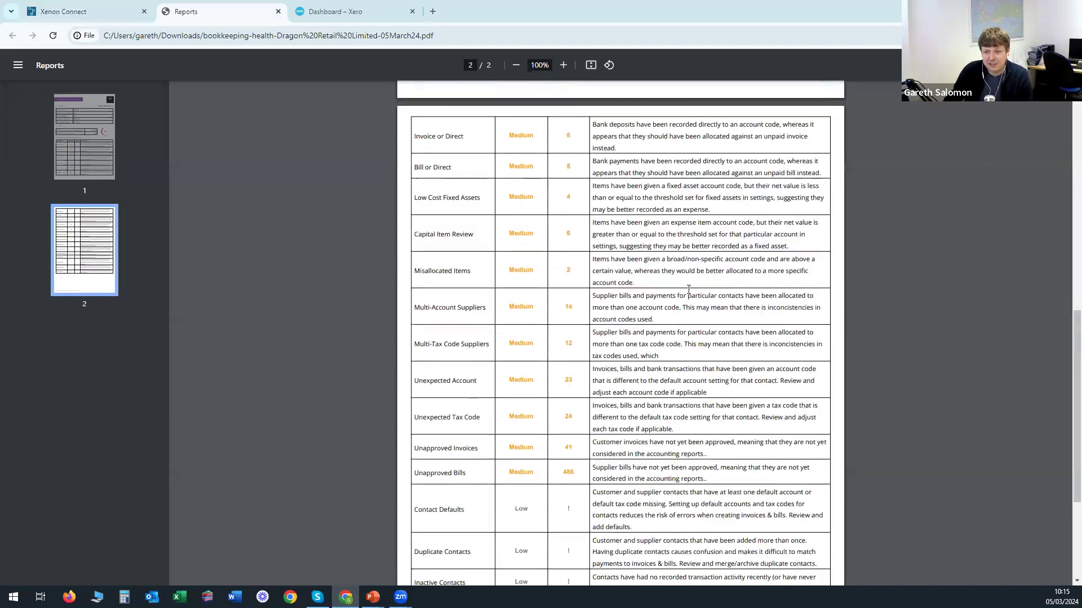
scroll(688, 289, "up", 15)
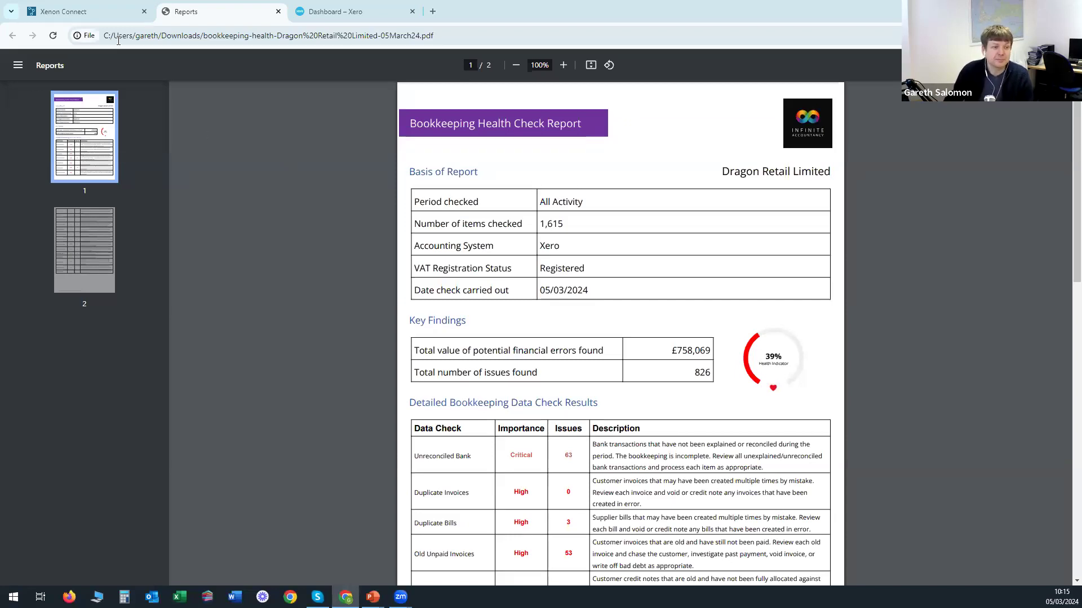
left_click(94, 15)
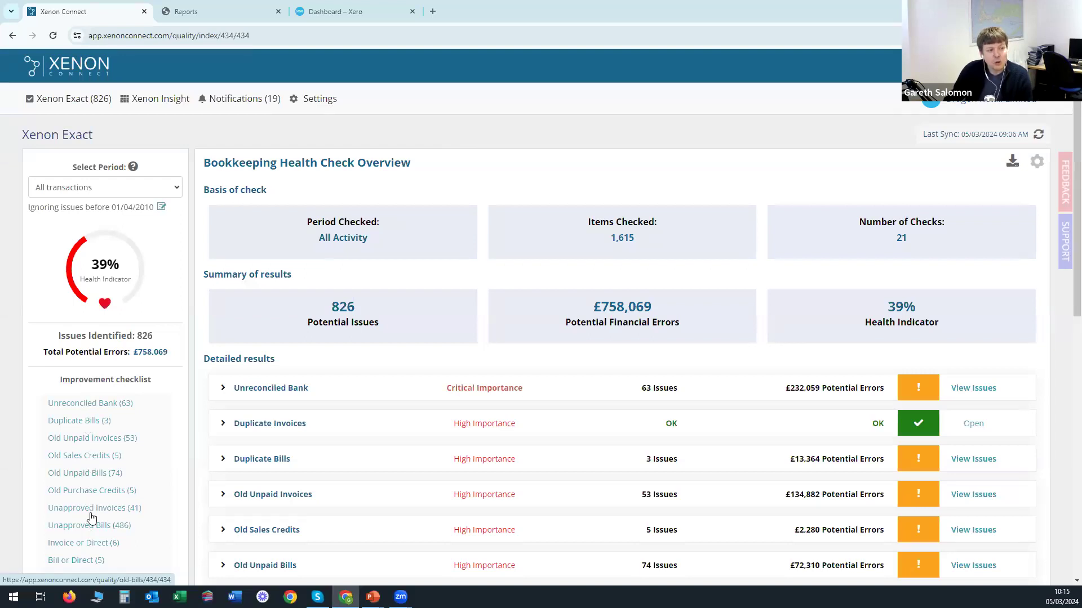
Toggle 'Show all checks?' on then off, and open Unreconciled Bank (63) for Aldermore Saver and Starling.
scroll(93, 410, "down", 6)
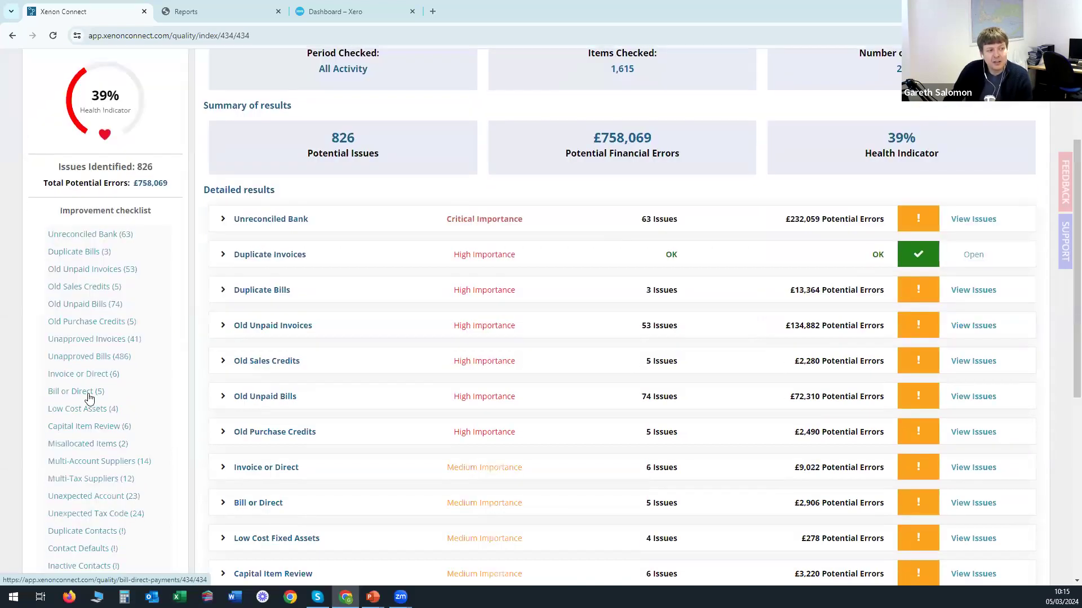
scroll(84, 208, "up", 2)
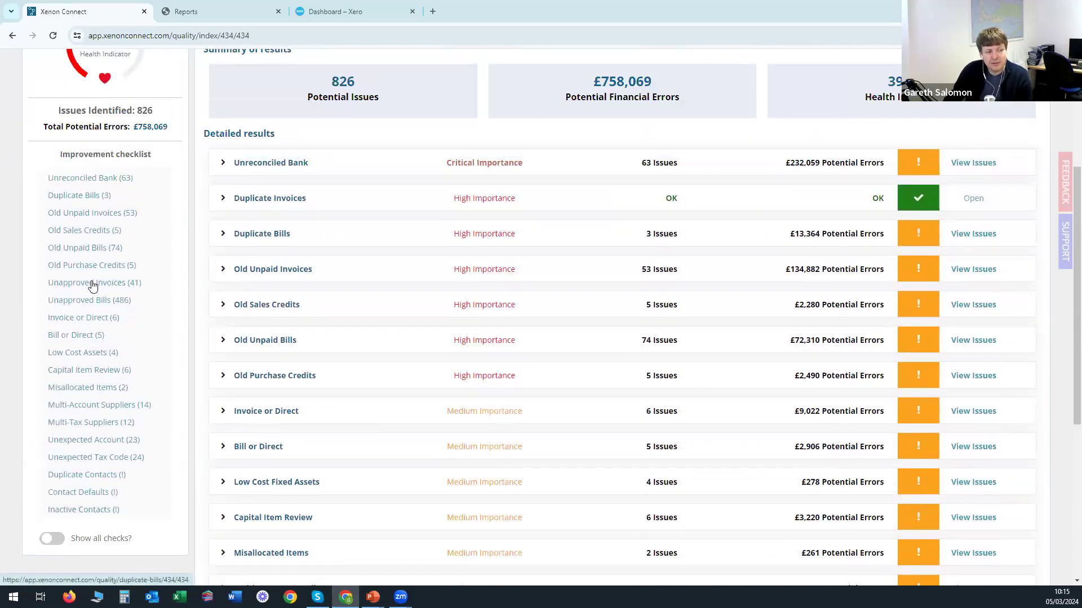
left_click(50, 540)
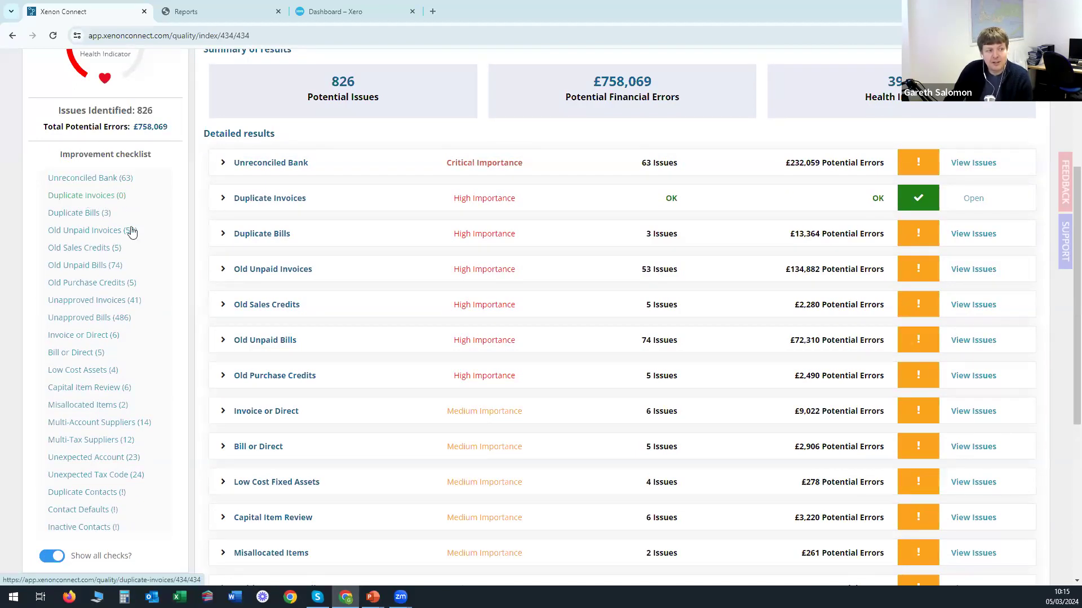
left_click(54, 559)
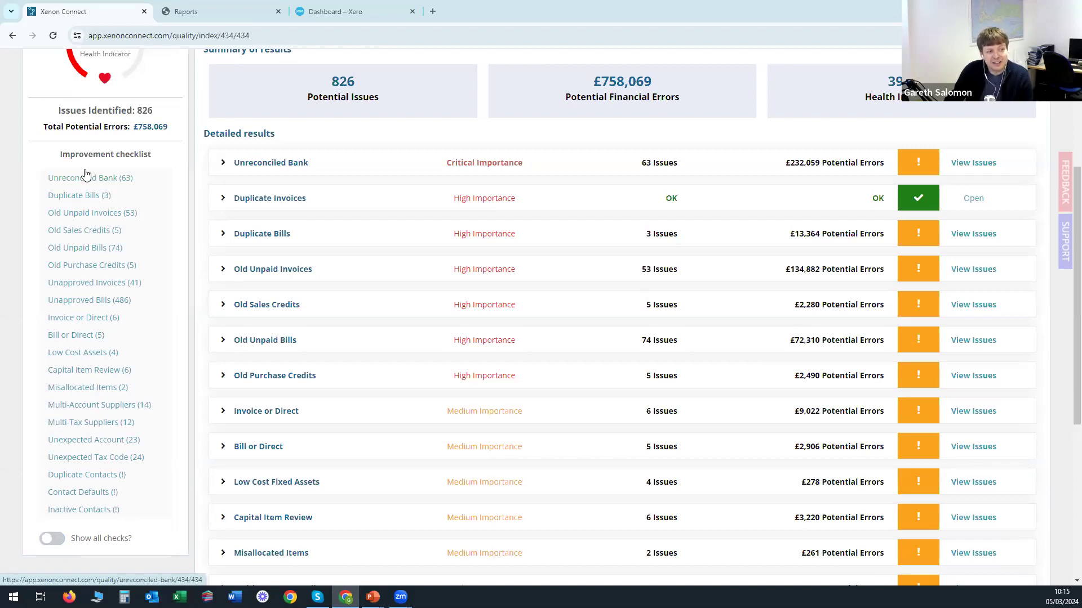
scroll(109, 280, "up", 3)
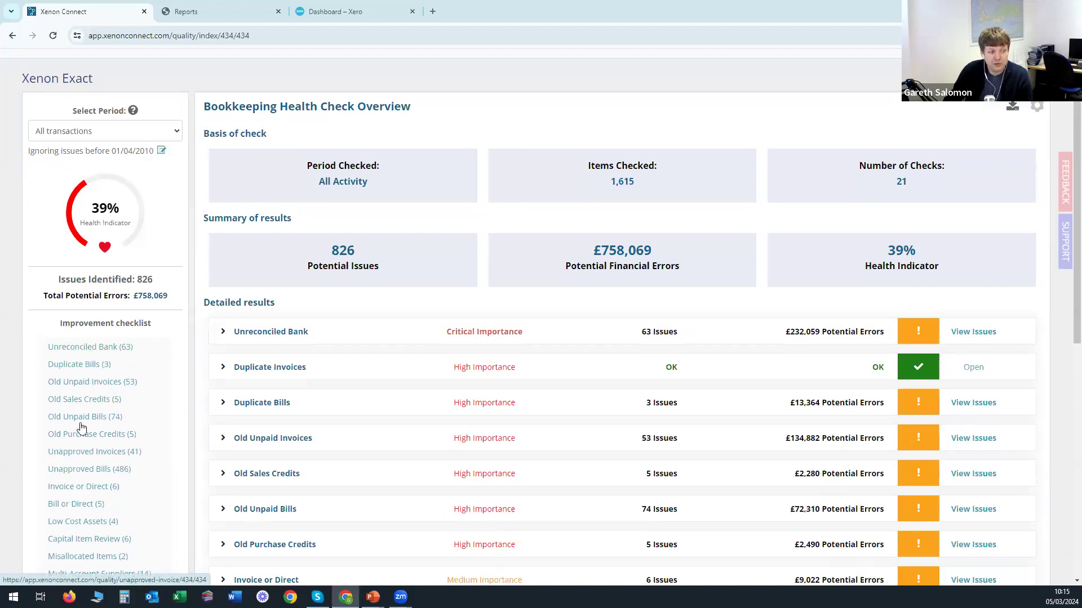
left_click(84, 349)
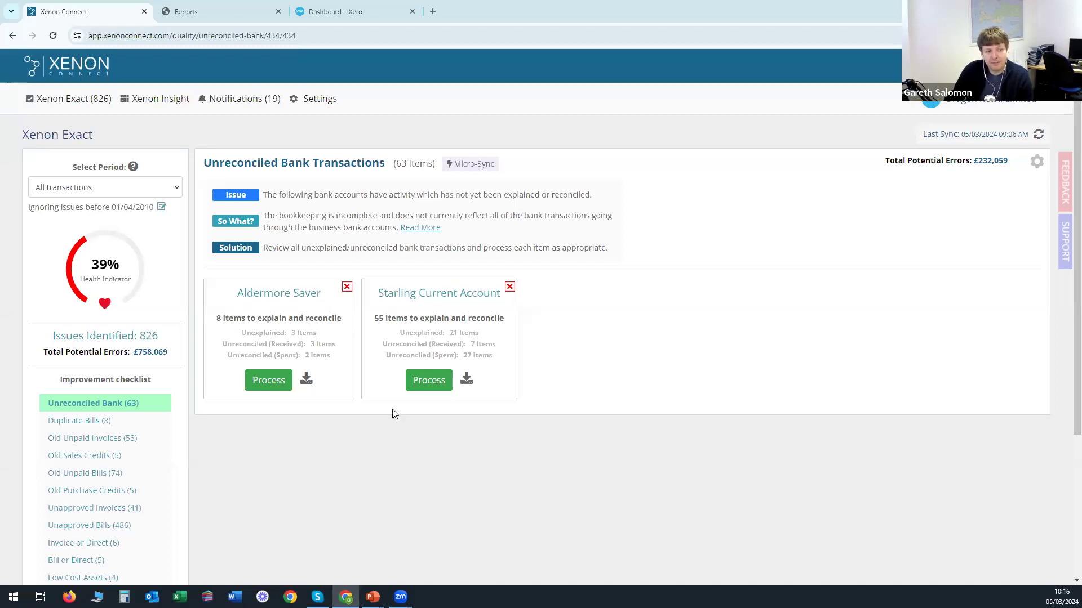
left_click_drag(290, 333, 318, 336)
left_click(321, 358)
Process the Aldermore Saver card in Xero's Bank Reconciliation, then return to Xenon Connect.
left_click(267, 383)
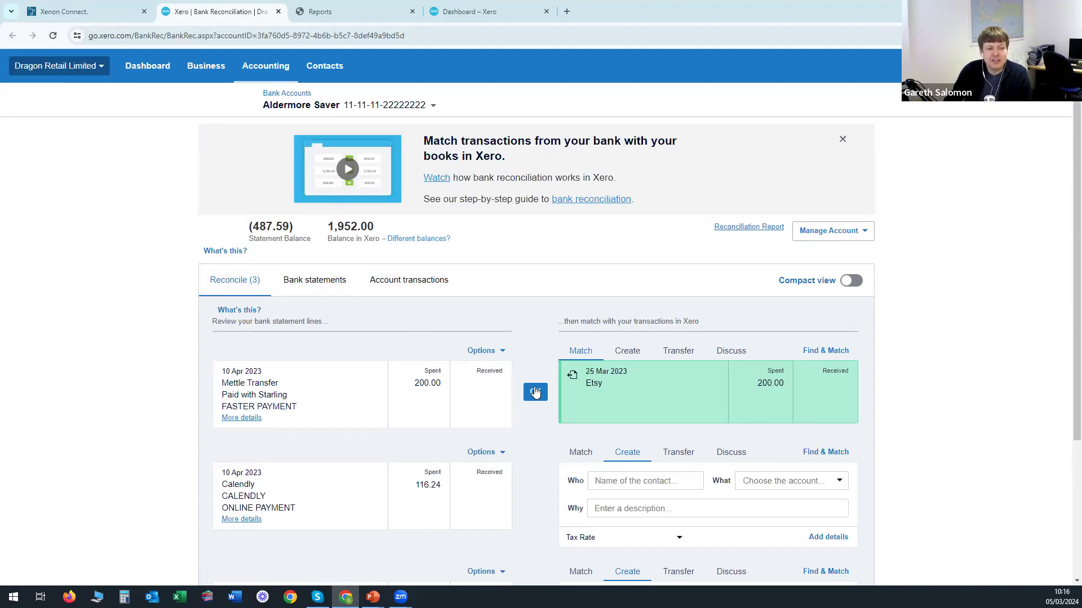
left_click(87, 12)
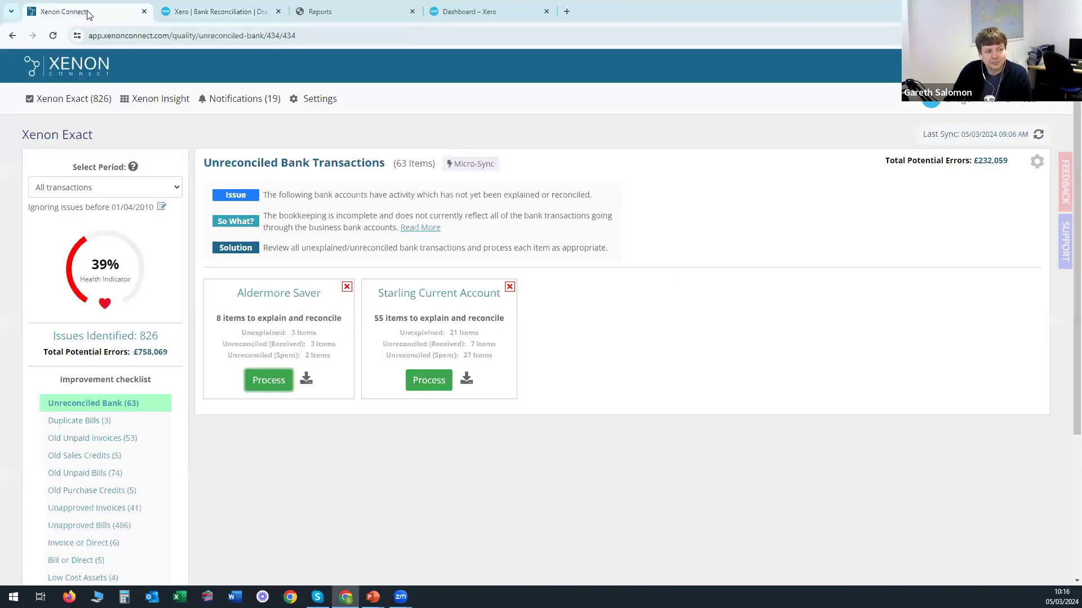
Review the Select Period options keeping All transactions, then return to the Aldermore Saver reconciliation tab.
left_click(86, 188)
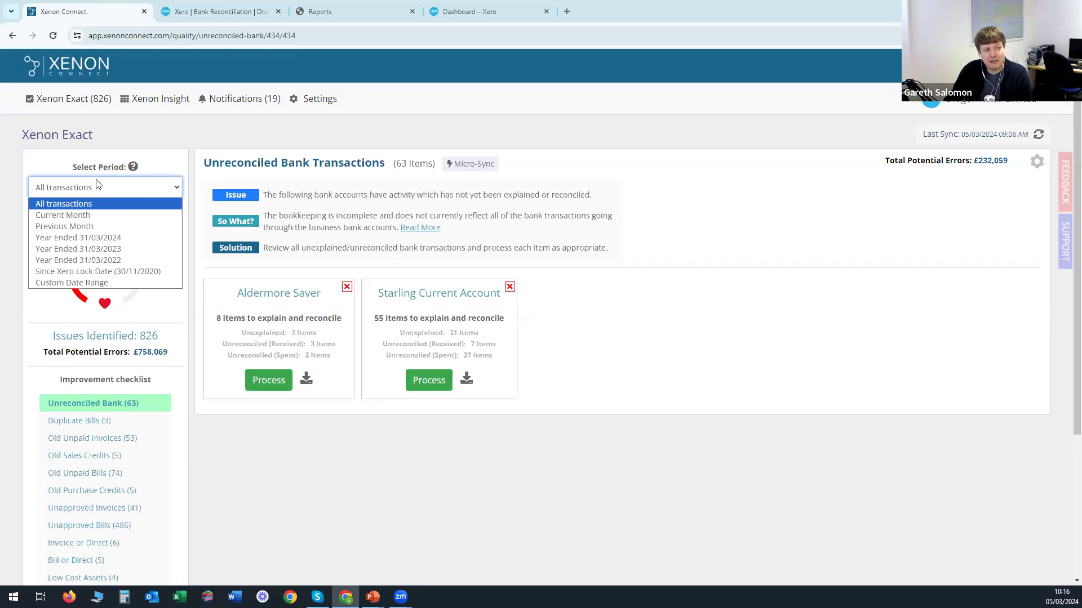
left_click(164, 191)
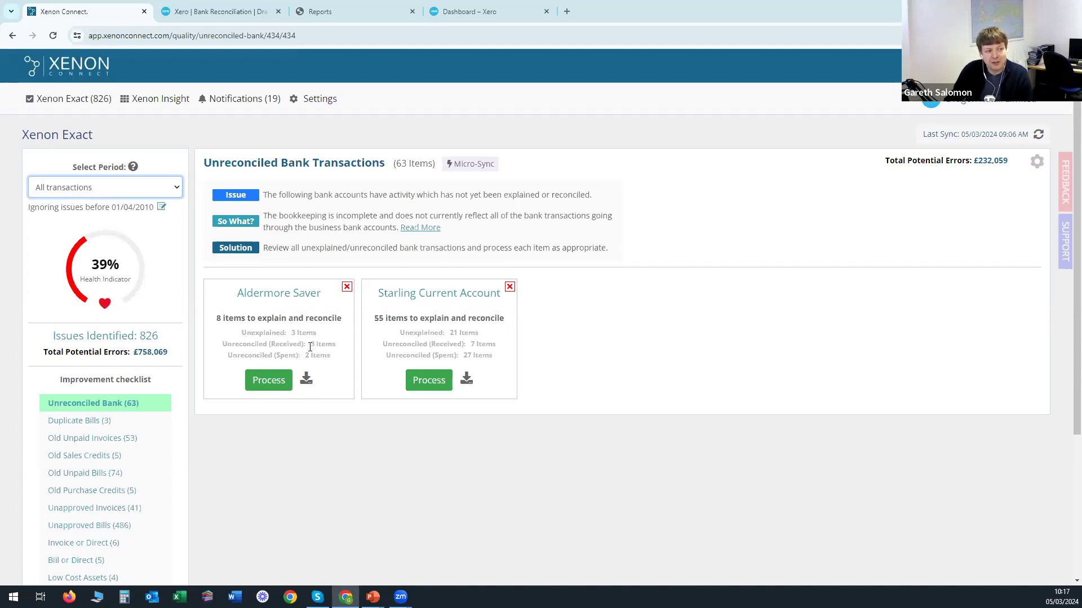
left_click(221, 13)
View Aldermore Saver's Account transactions in Xero, then switch back to the Xenon Connect tab.
left_click(401, 283)
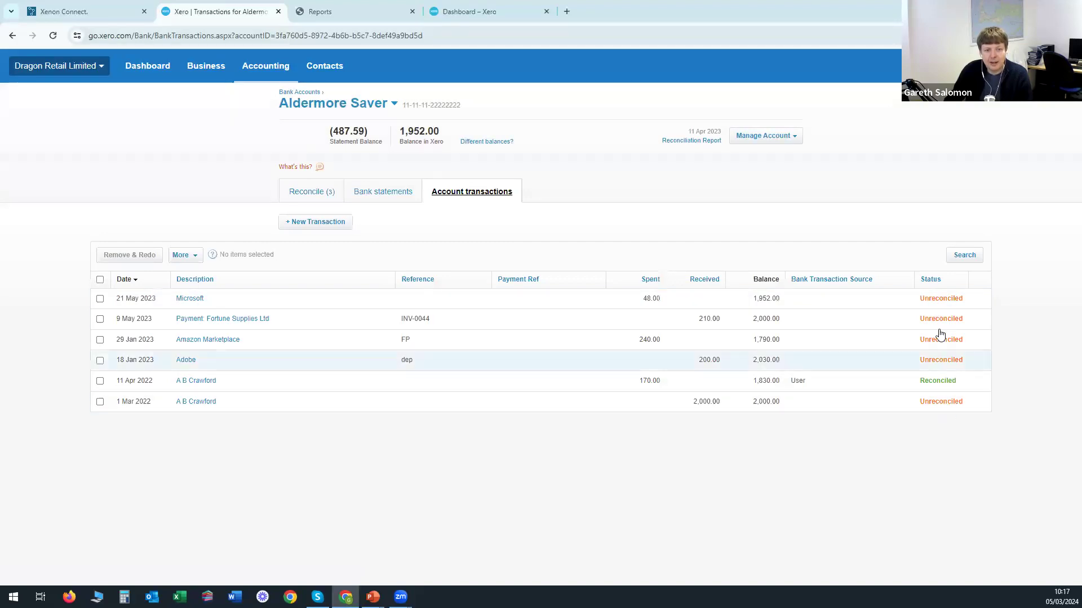
left_click(84, 14)
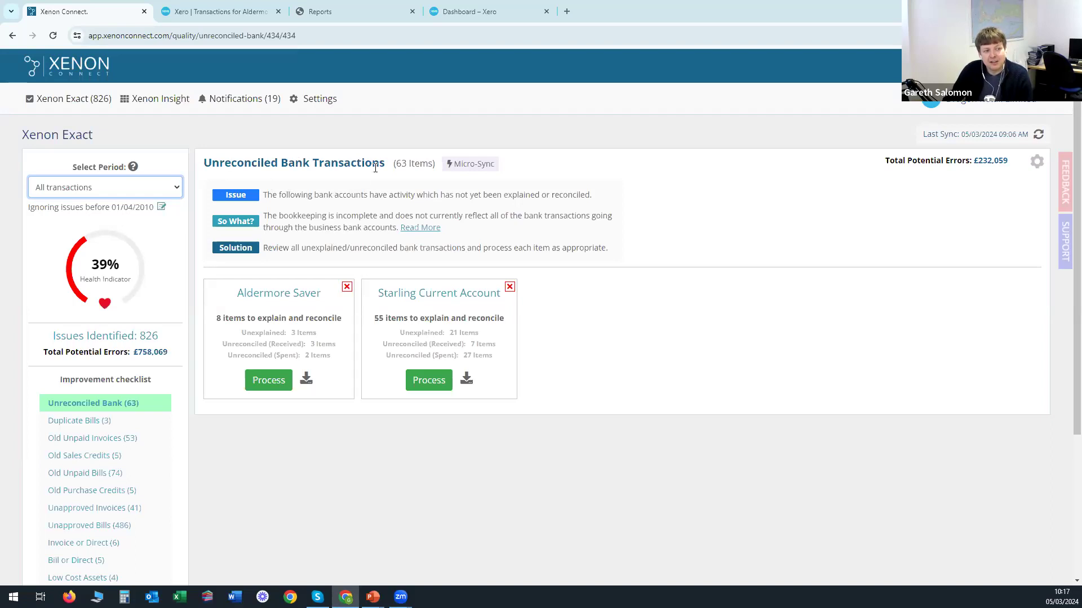
left_click_drag(398, 165, 431, 165)
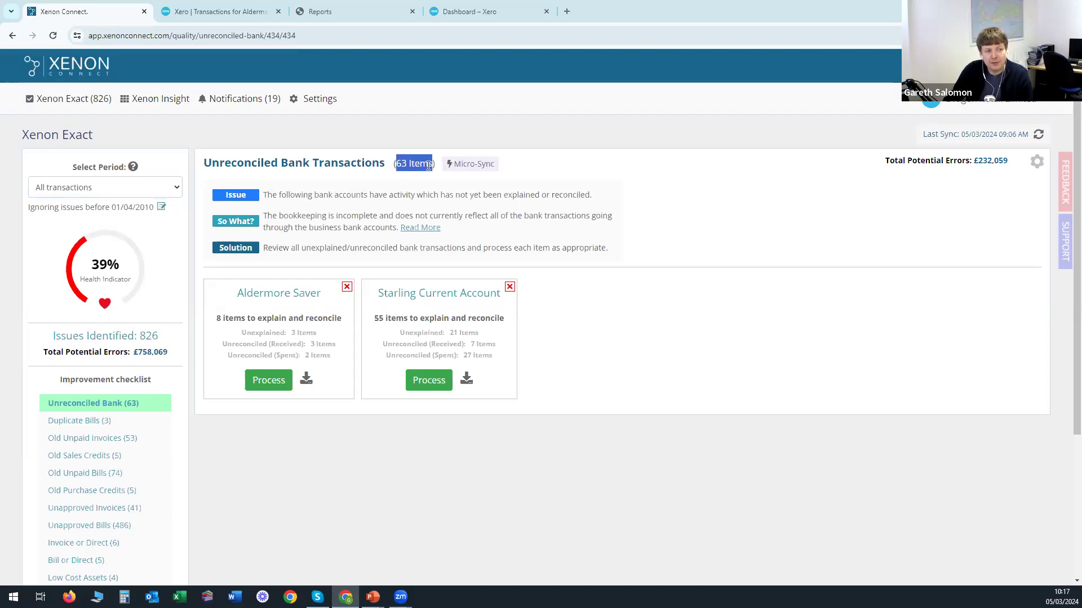
left_click(416, 165)
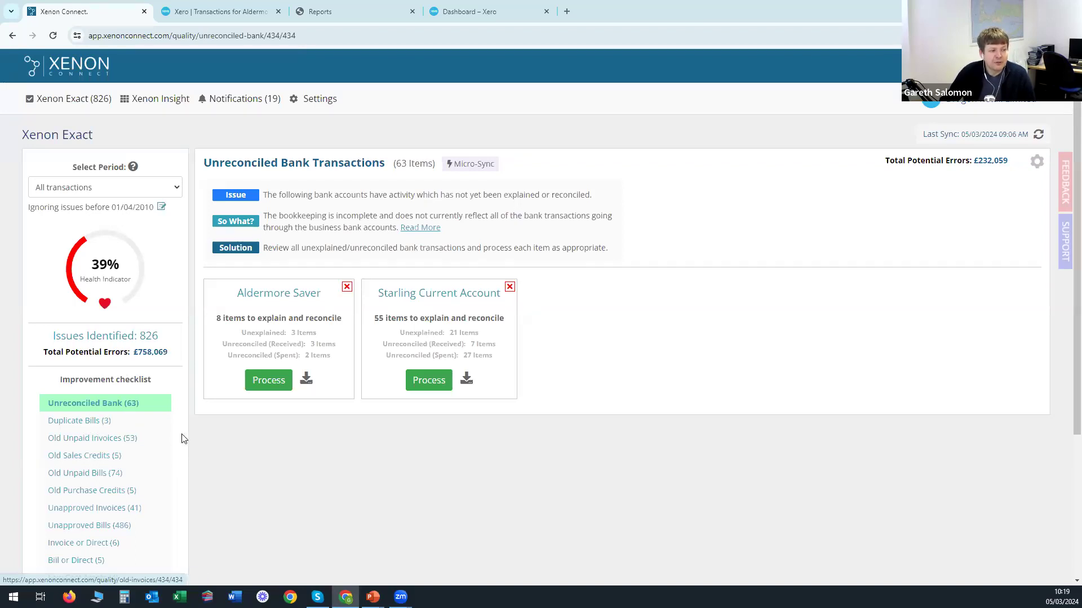
Open Duplicate Bills (3) and highlight the first bill's 'Ornaments (extra page)' details.
left_click(84, 426)
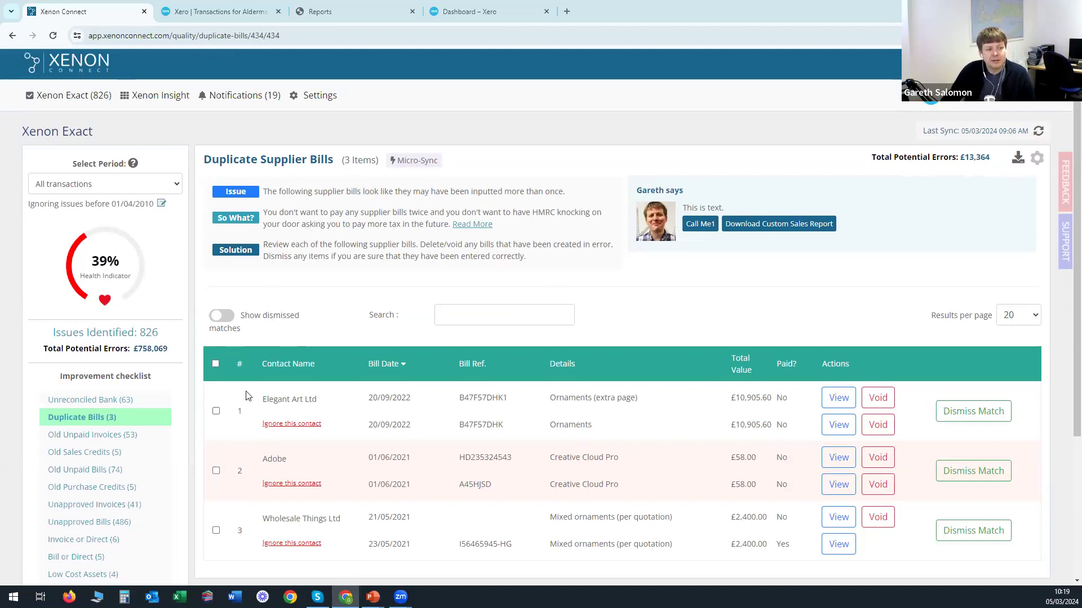
scroll(235, 366, "down", 1)
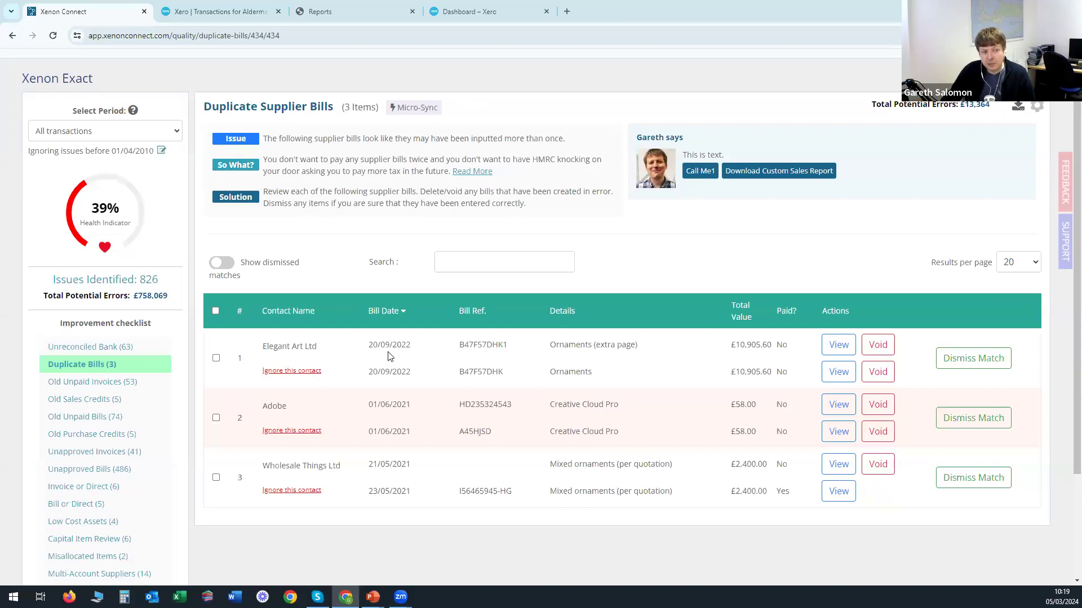
scroll(397, 366, "up", 1)
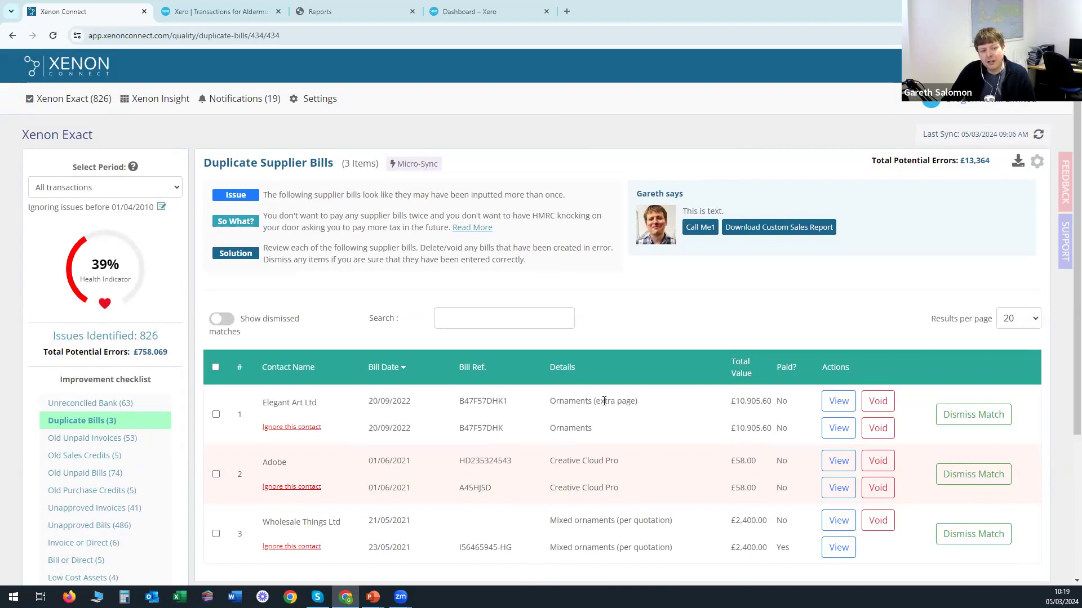
left_click_drag(596, 401, 637, 404)
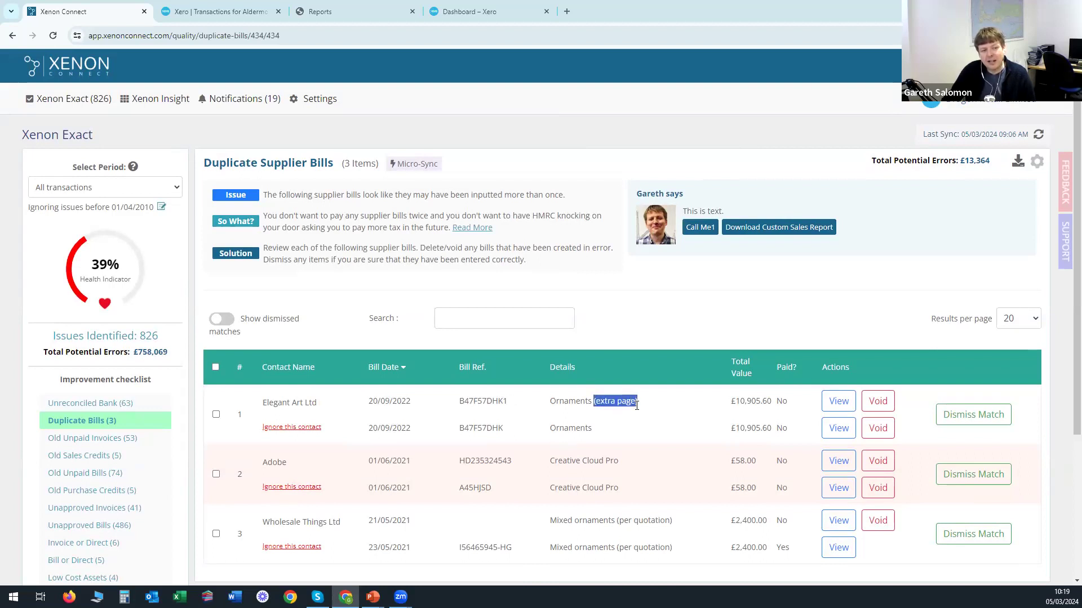
left_click(640, 404)
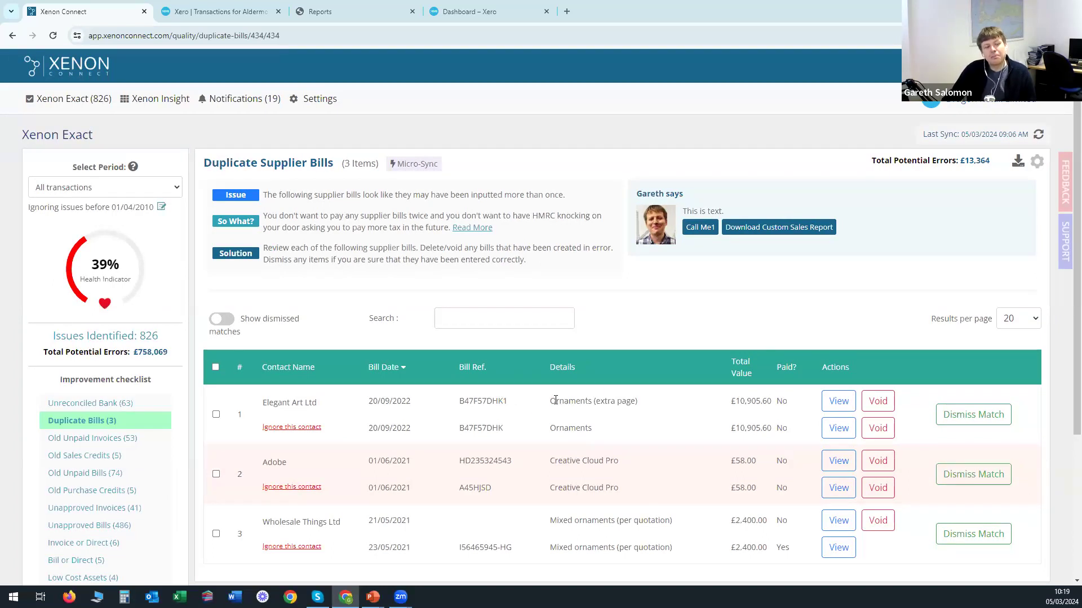
left_click_drag(549, 401, 646, 404)
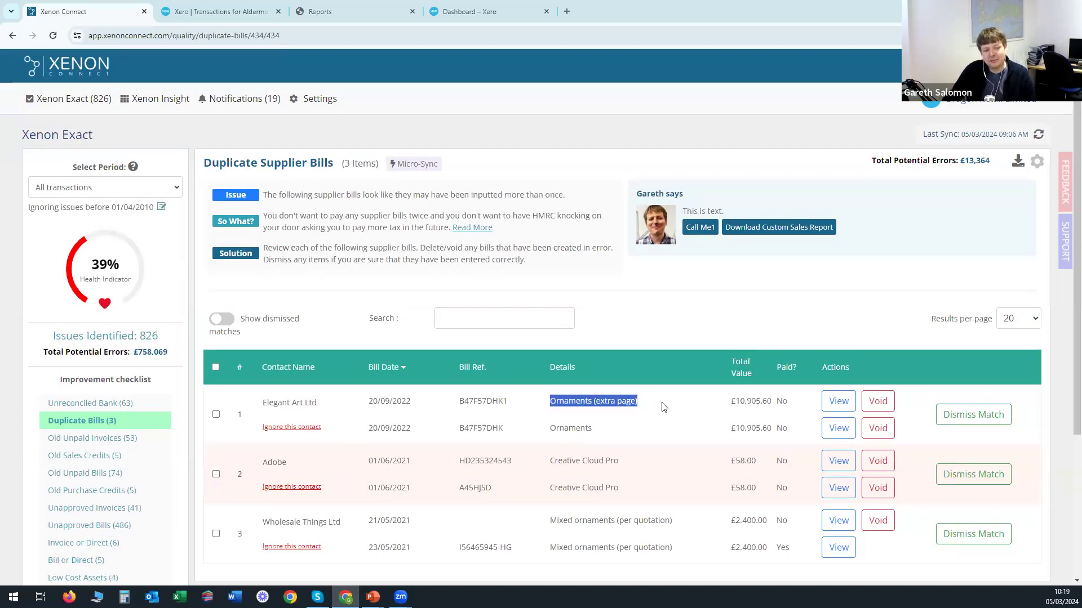
left_click(651, 406)
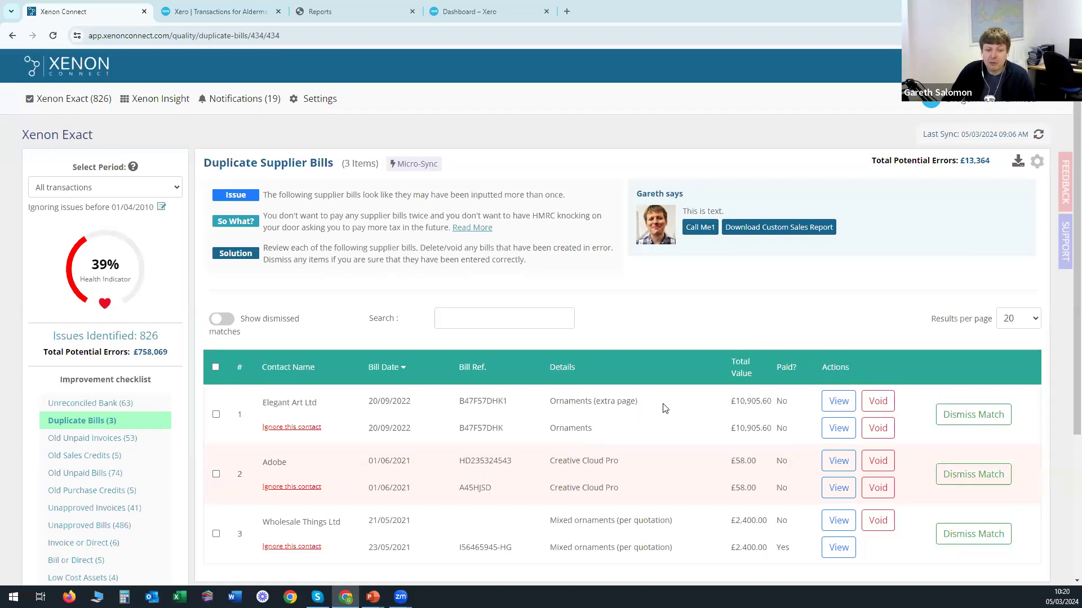
View the first Elegant Art Ltd bill in Xero and highlight its extra page description note.
left_click(835, 403)
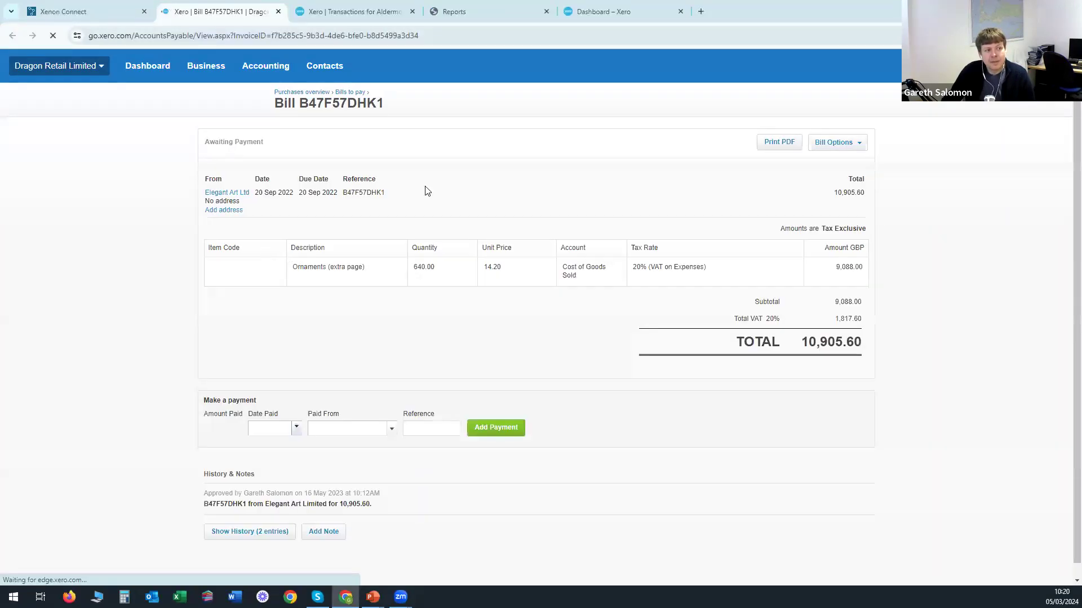
left_click_drag(361, 266, 372, 276)
left_click(370, 271)
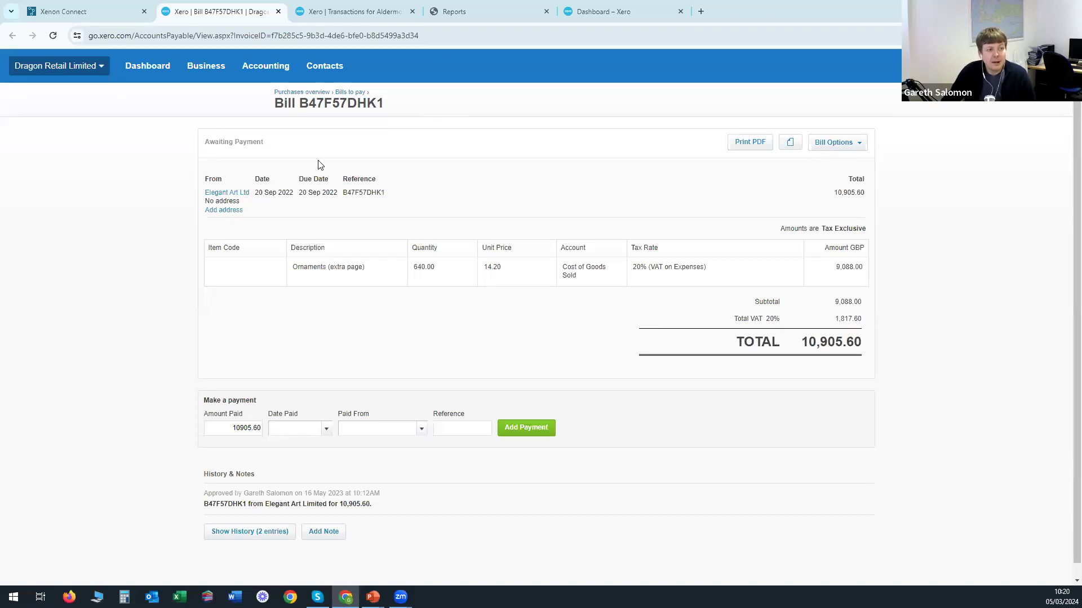
Switch back to the Xenon Connect tab and highlight supplier 'Elegant Art Ltd' in row 1.
left_click(97, 12)
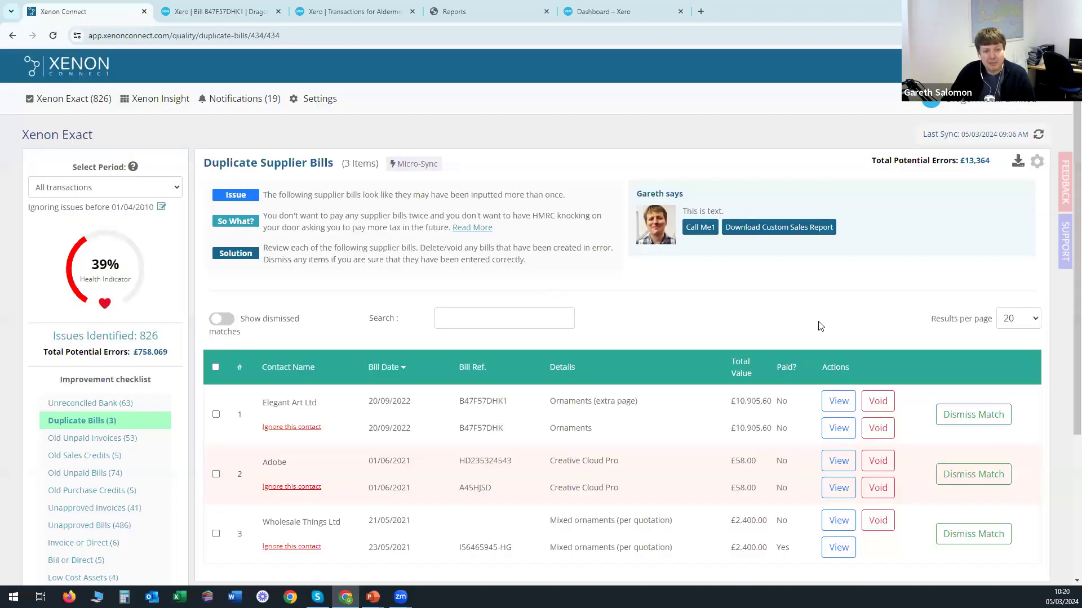
left_click(657, 326)
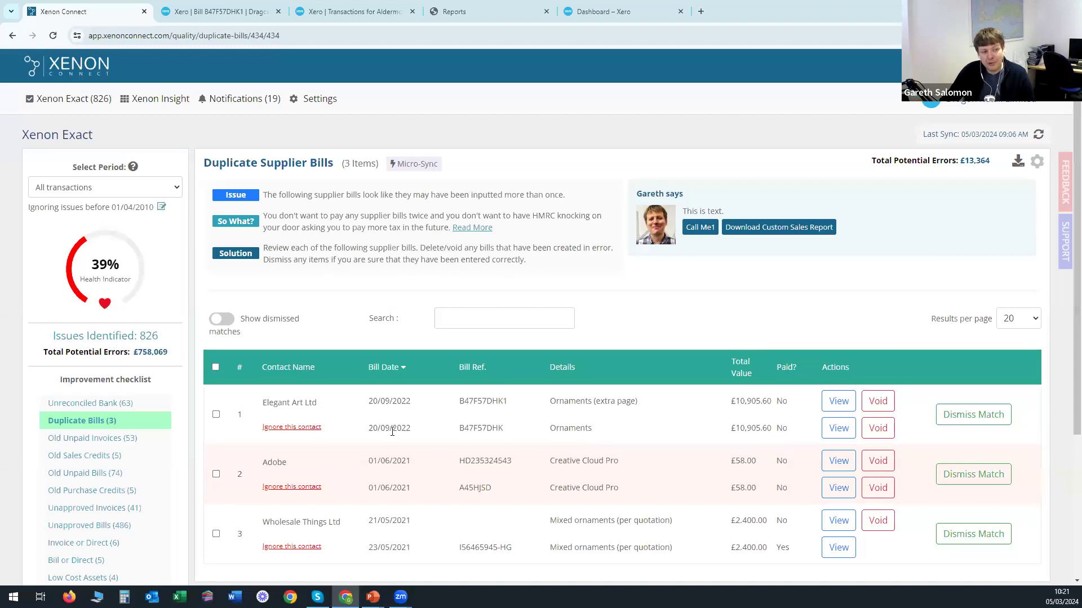
left_click_drag(261, 404, 330, 408)
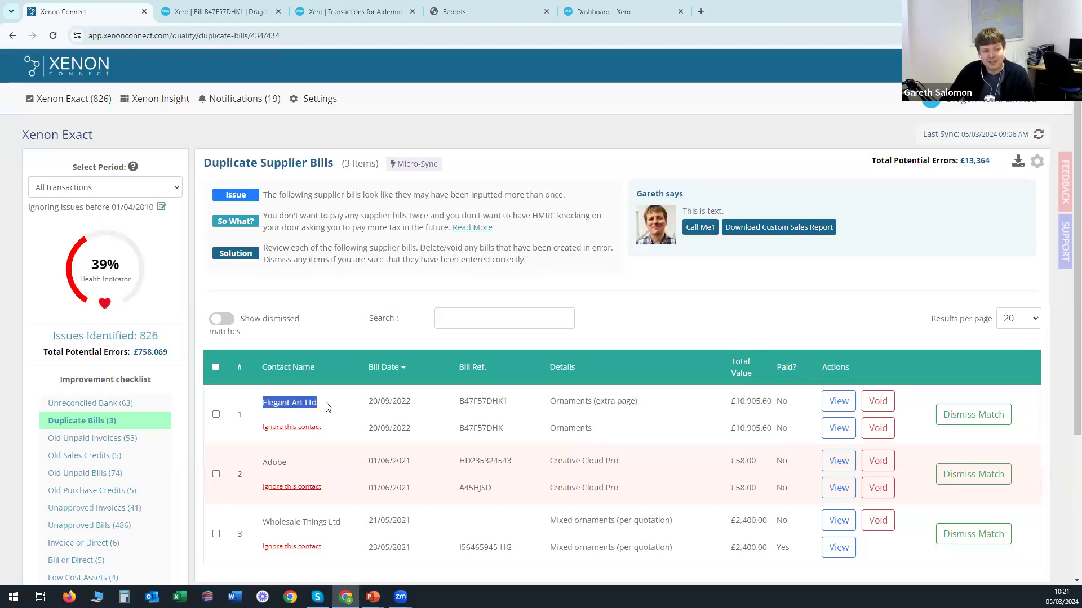
left_click(330, 408)
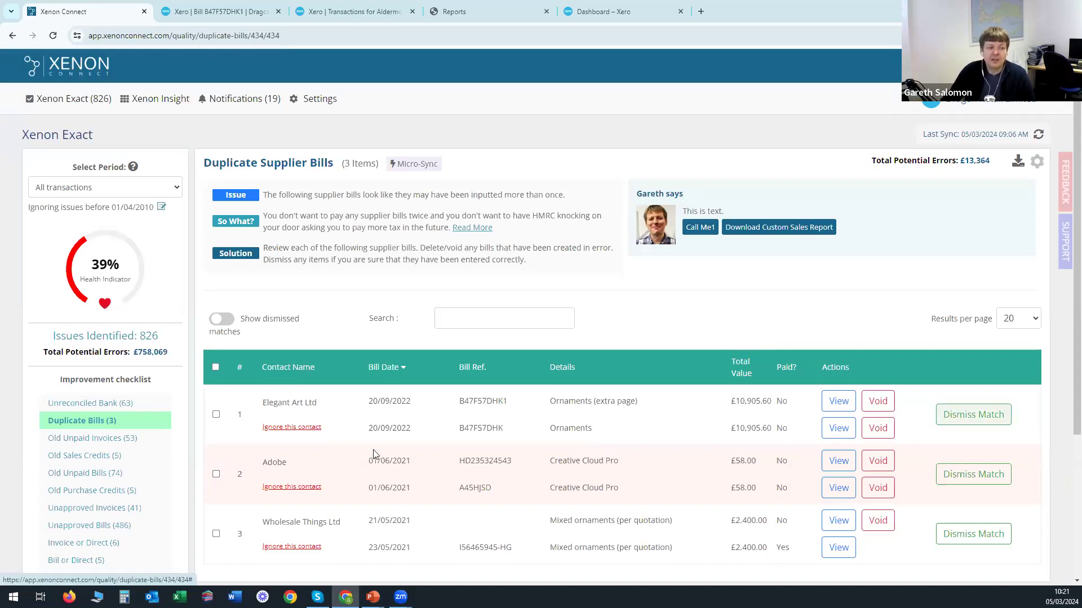
Select all three duplicate bill pairs and preview the Bulk Process Options, including Dismiss Match, without choosing one.
left_click(216, 368)
left_click(263, 325)
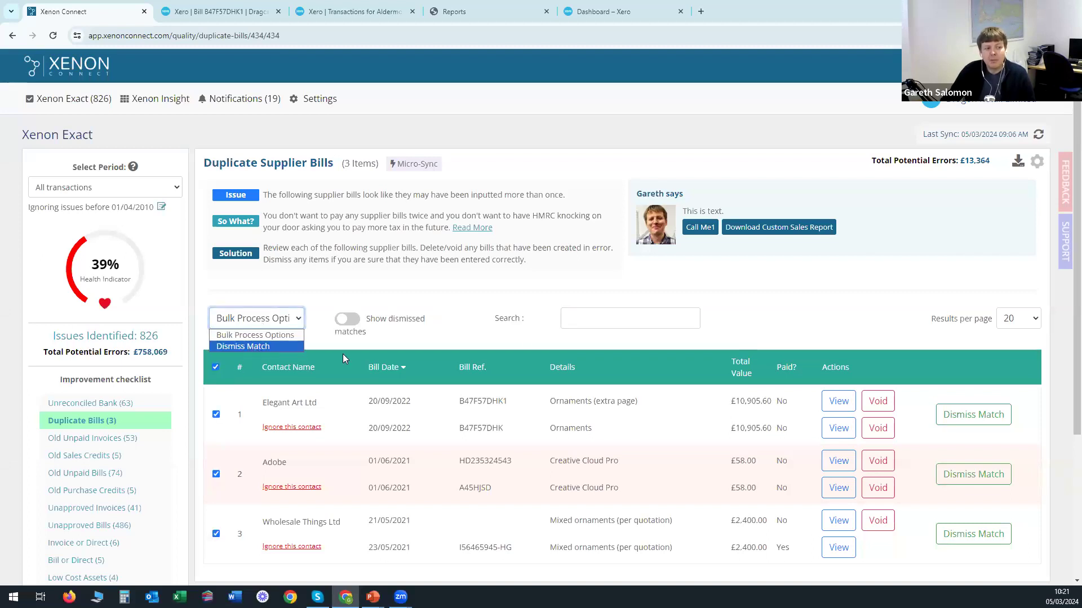
left_click(499, 336)
scroll(569, 417, "down", 3)
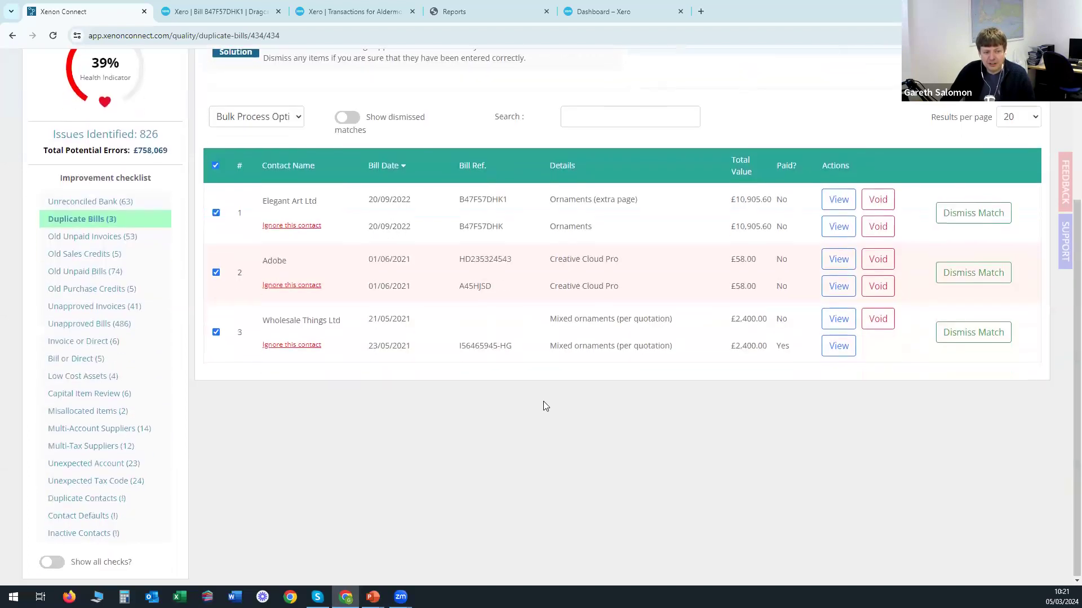
scroll(543, 405, "up", 3)
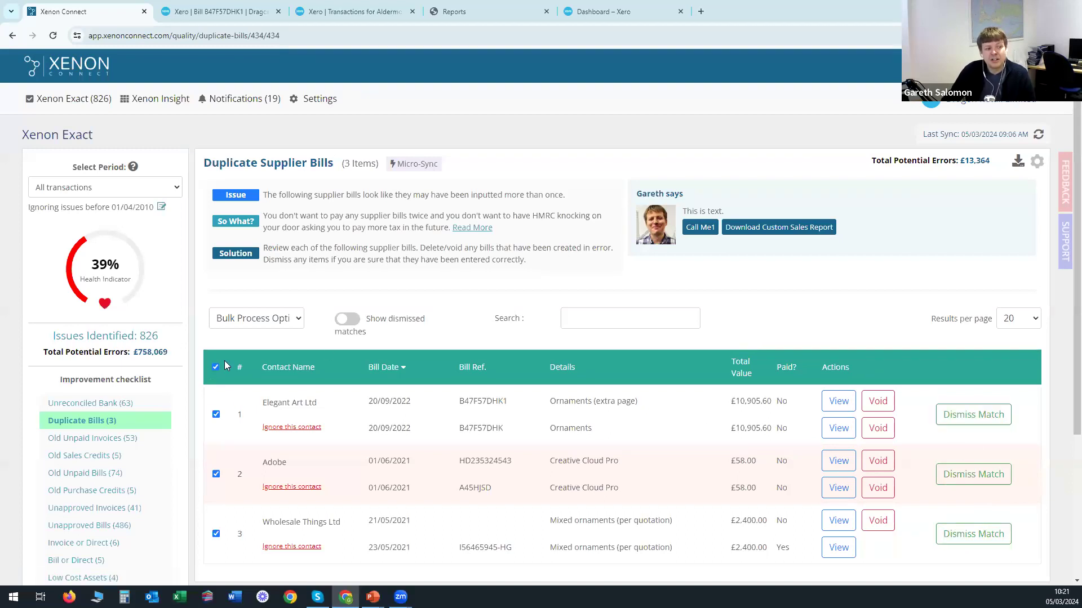
left_click(256, 318)
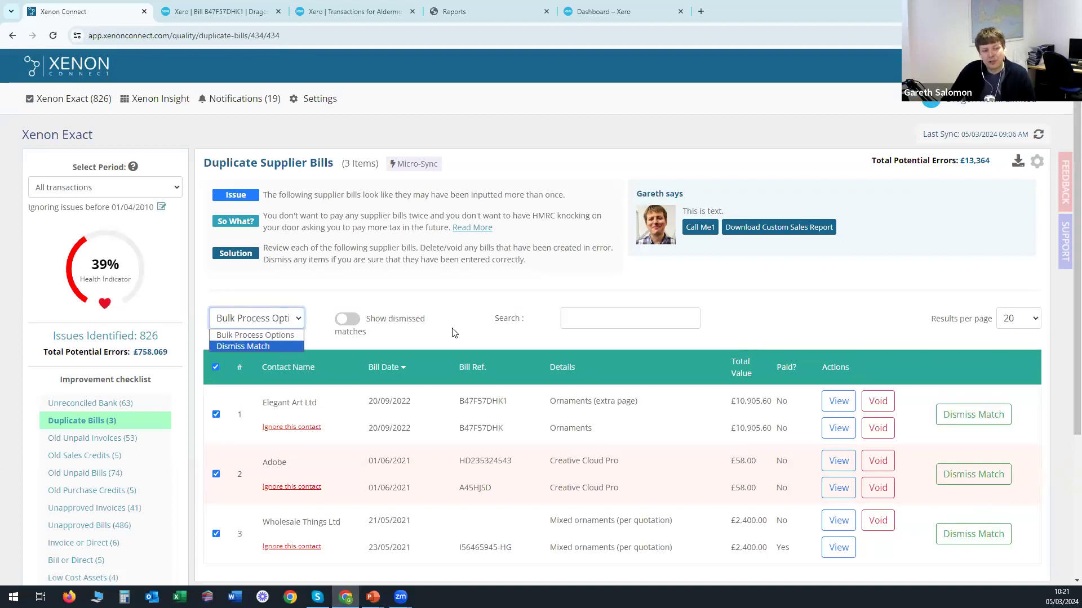
left_click(462, 313)
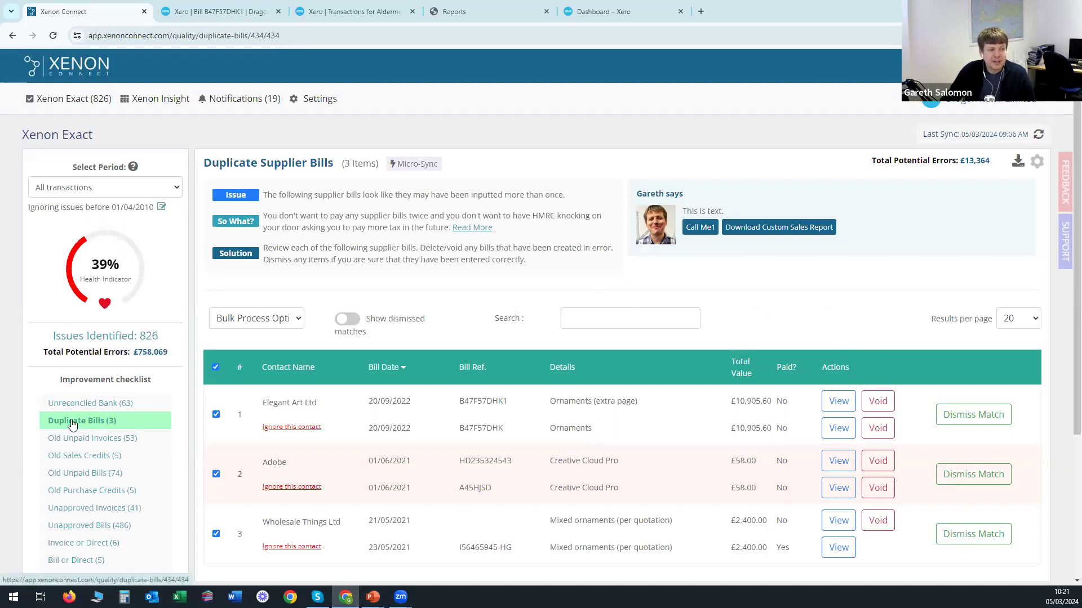
Open Old Unpaid Invoices (53) and highlight the '60 days' threshold in the Issue text.
left_click(78, 440)
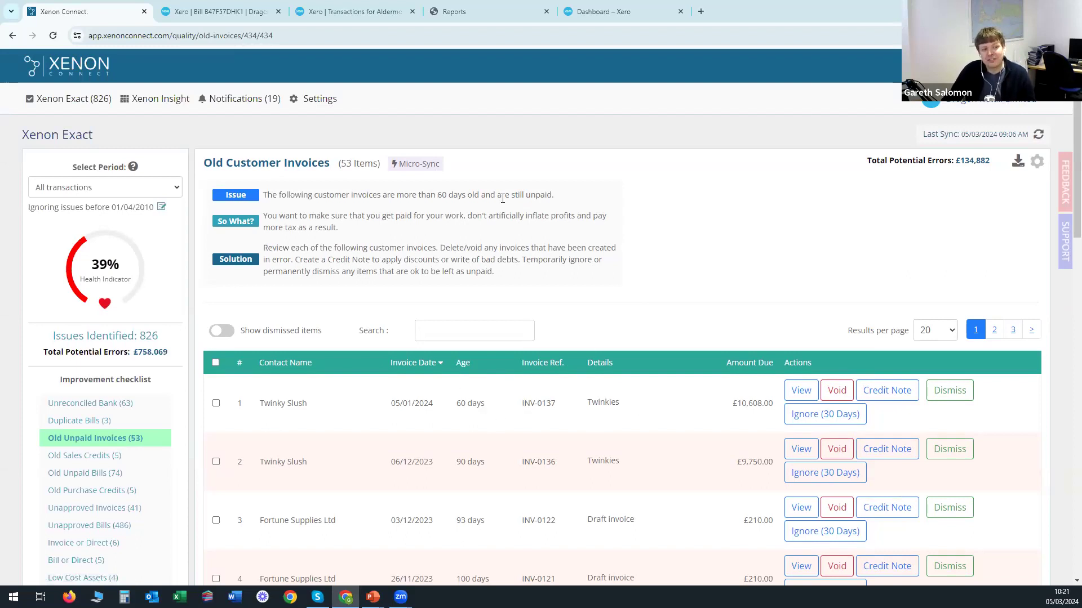
left_click_drag(438, 195, 472, 196)
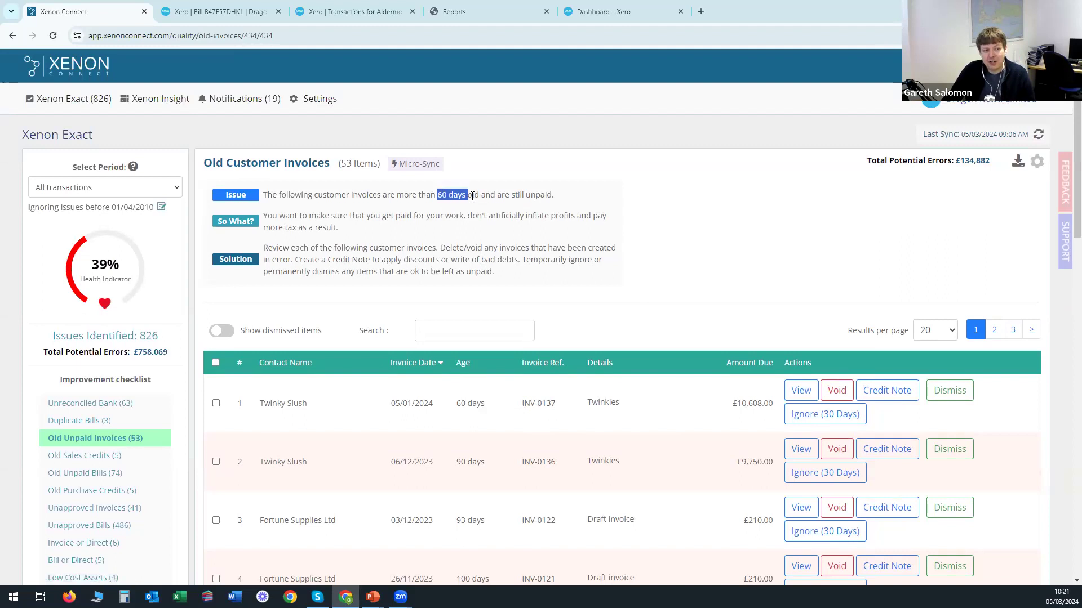
Check the 'Date of invoice is at least' options in Bookkeeping Quality Checks settings, keeping 60 Days.
left_click(1037, 164)
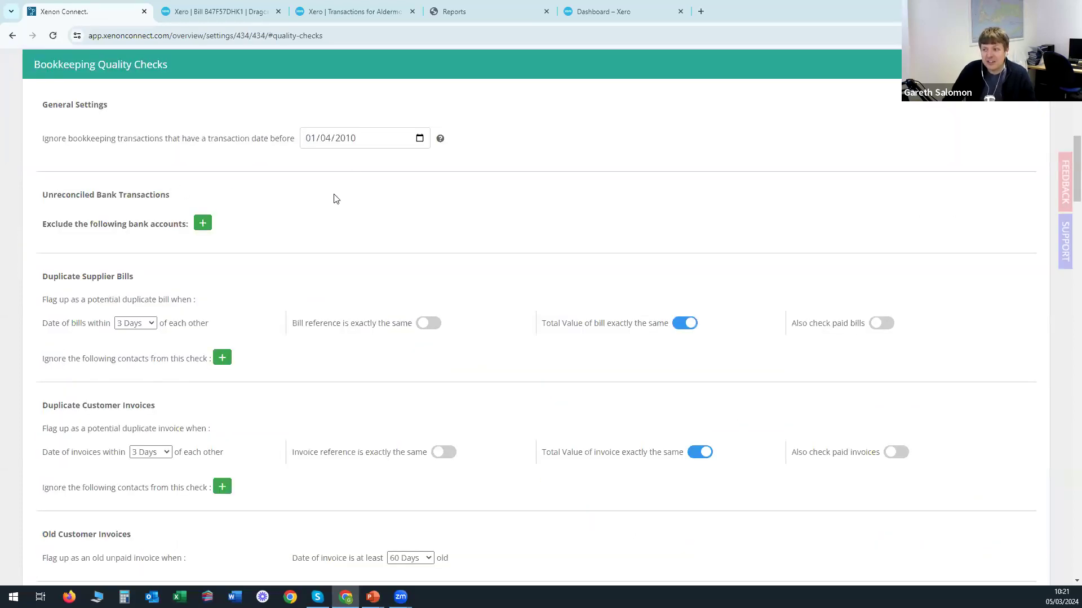
scroll(158, 284, "down", 4)
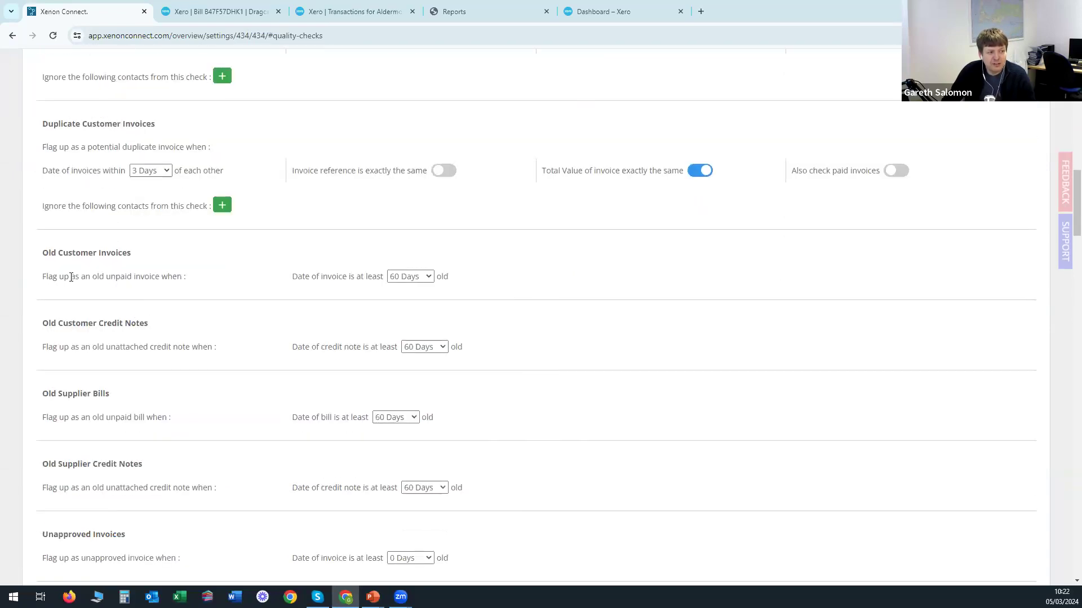
left_click(413, 280)
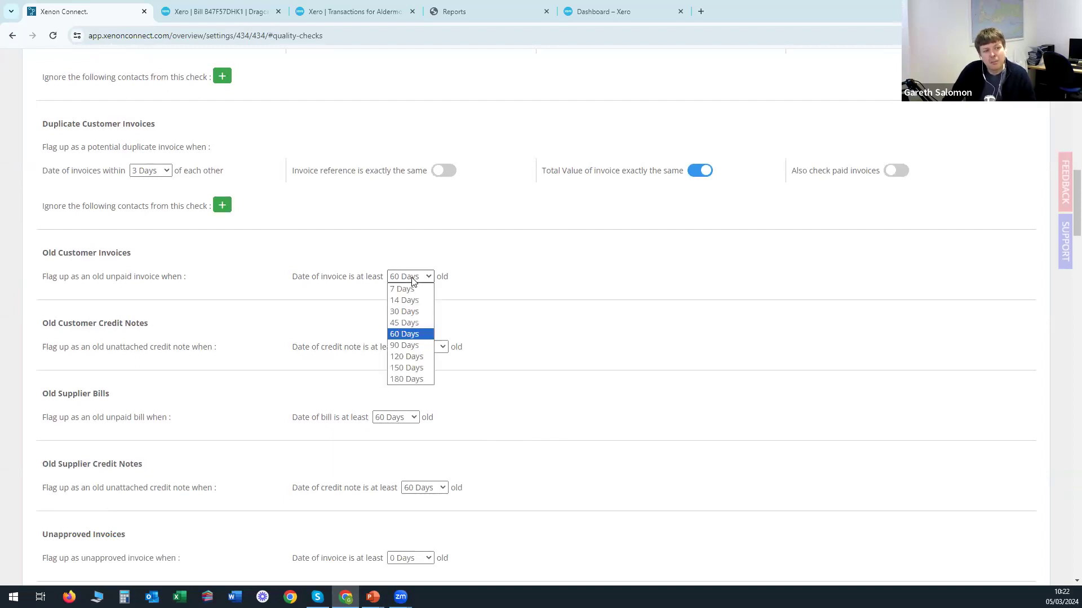
left_click(501, 270)
left_click(12, 35)
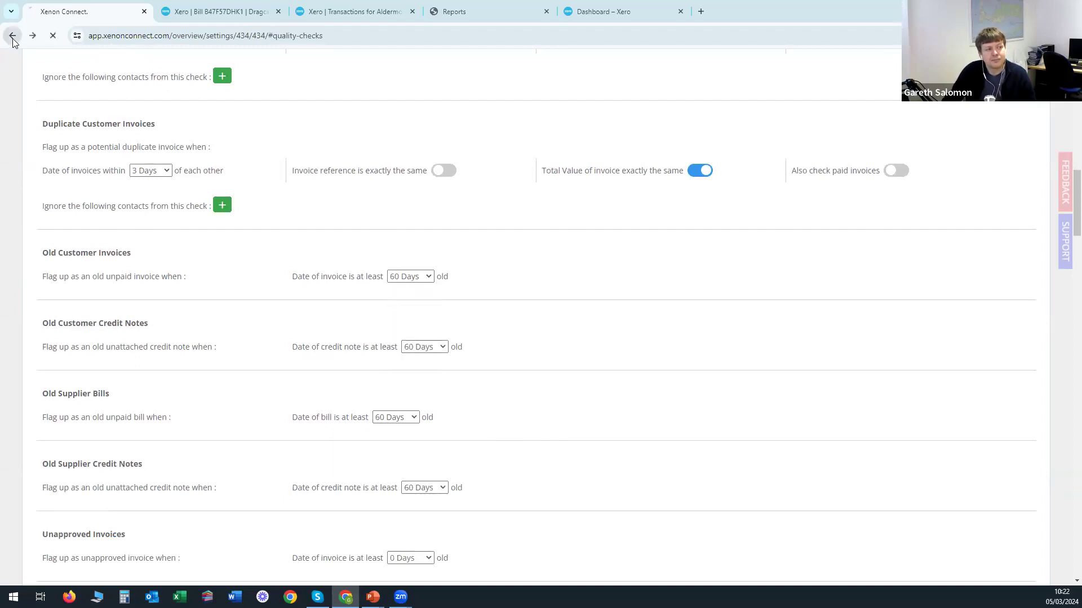
scroll(214, 315, "down", 2)
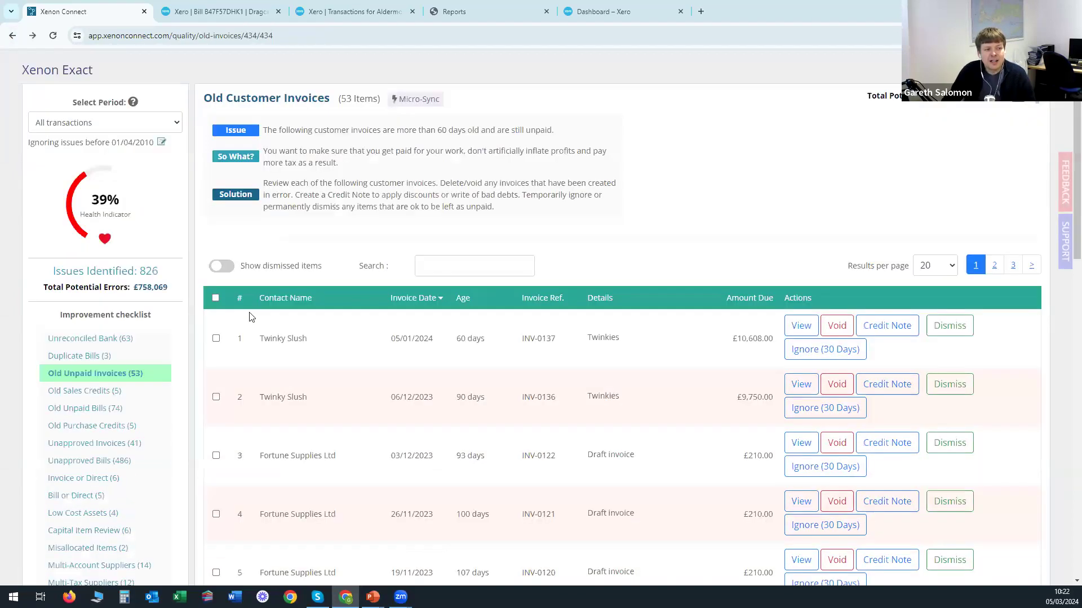
left_click(216, 290)
left_click(216, 348)
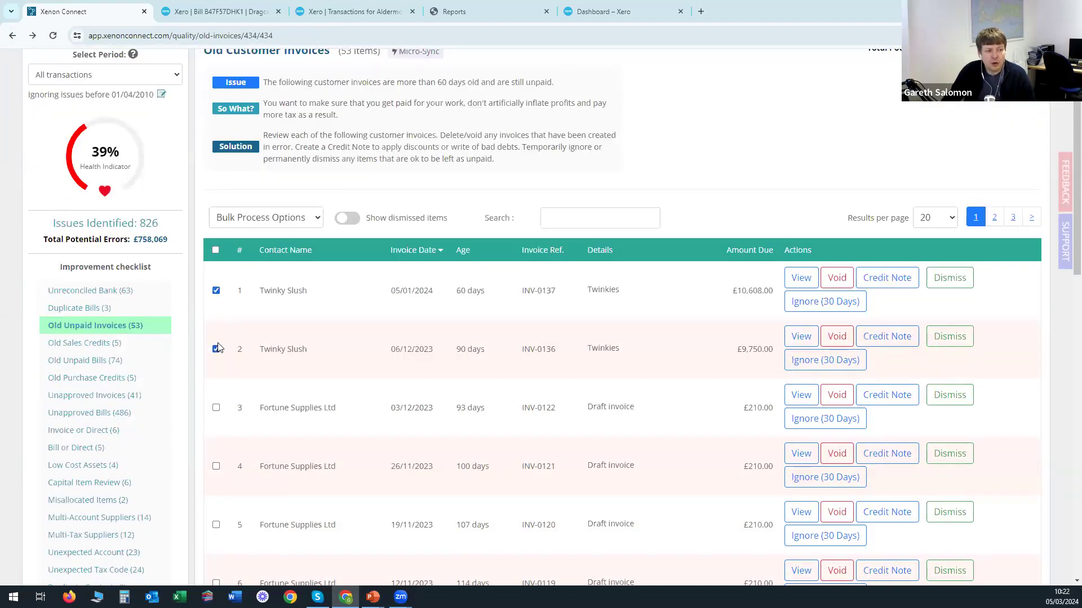
left_click(276, 217)
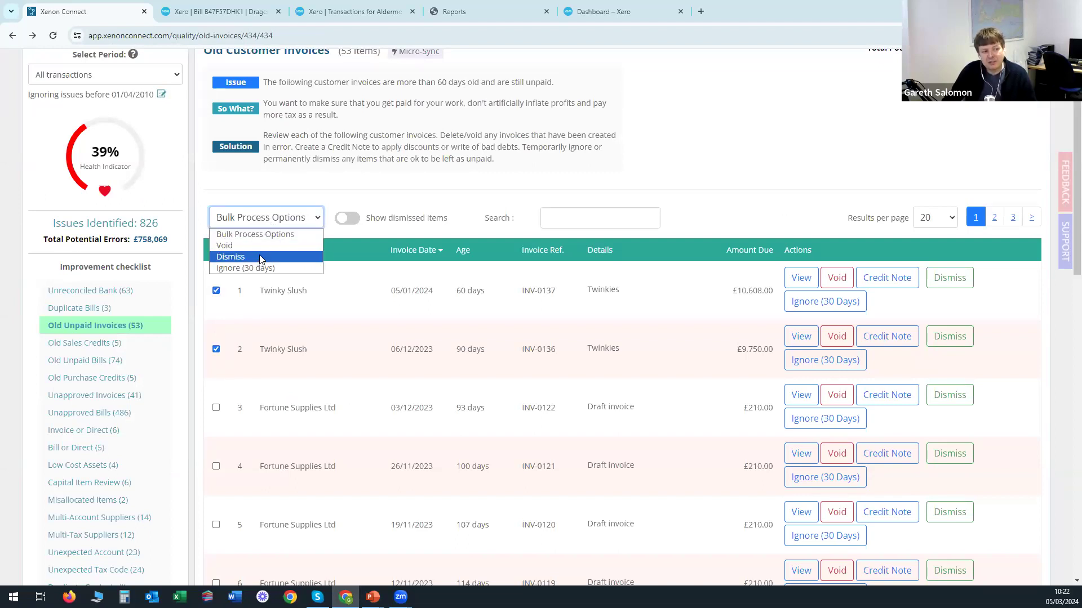
left_click(367, 314)
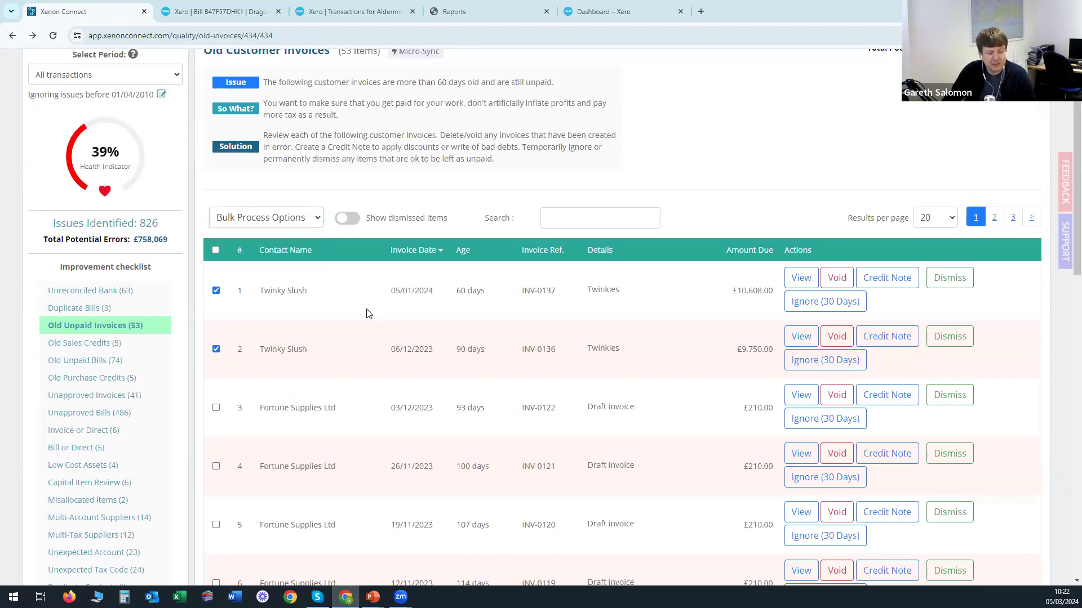
left_click(216, 291)
left_click(216, 349)
scroll(648, 355, "up", 2)
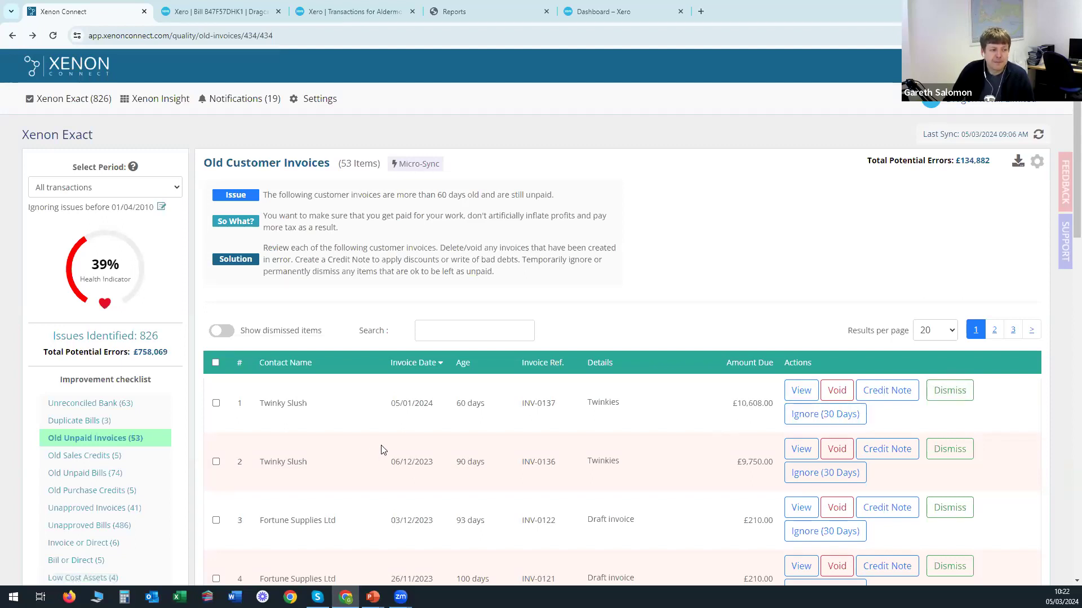
Go from Old Unpaid Bills to Old Sales Credits and highlight its '60 days old' wording.
left_click(89, 478)
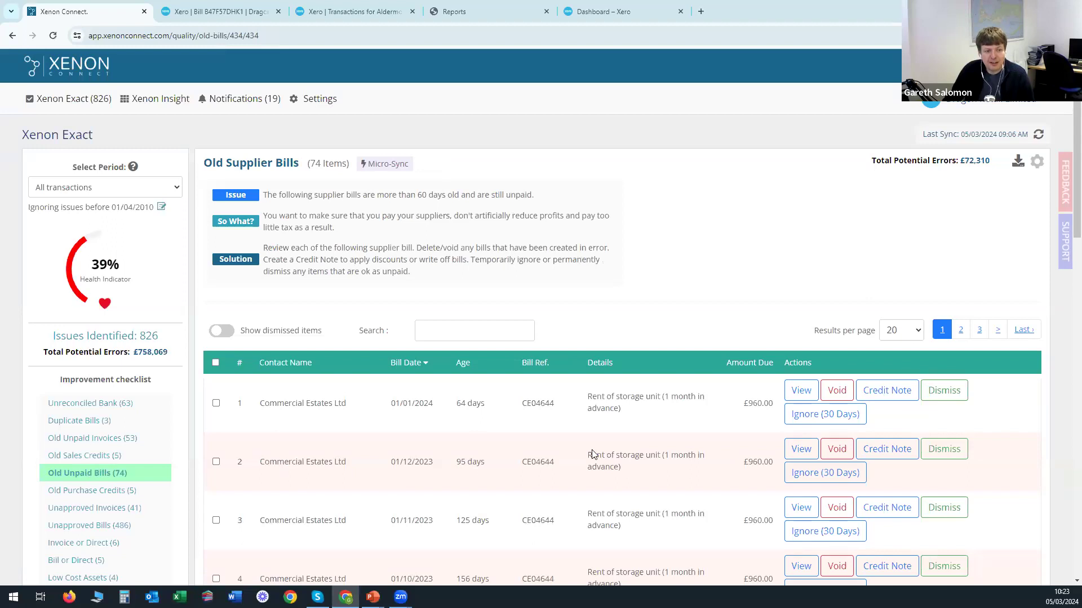
left_click(79, 458)
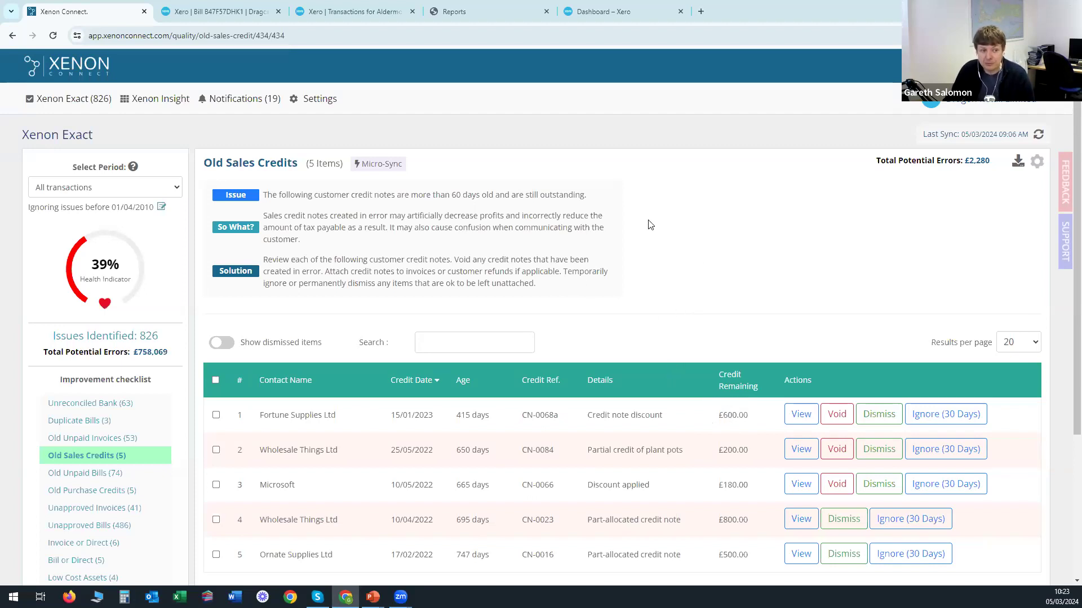
left_click_drag(451, 196, 494, 196)
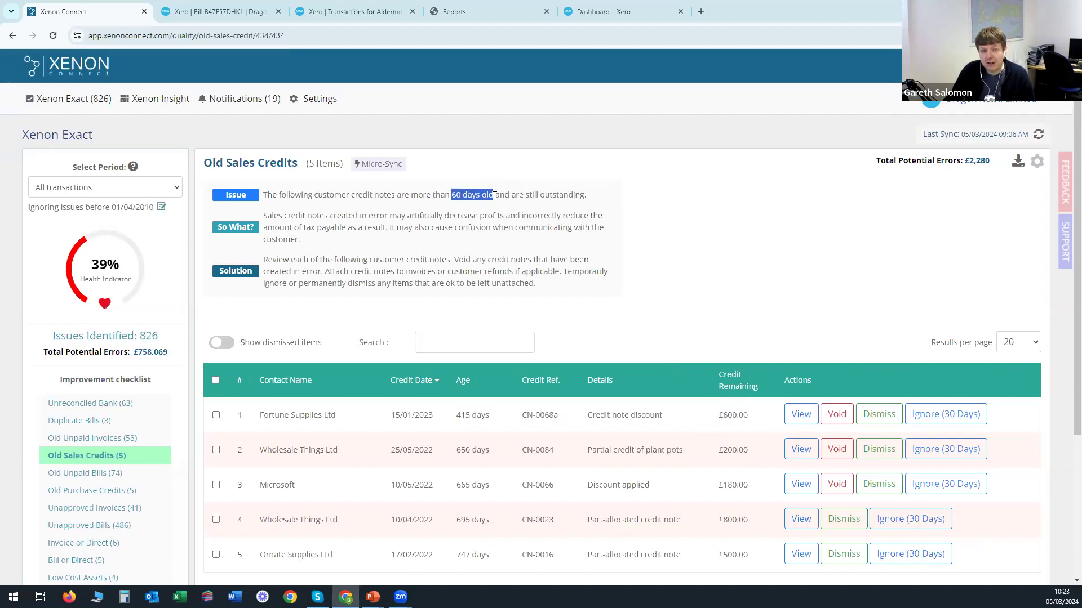
left_click(741, 276)
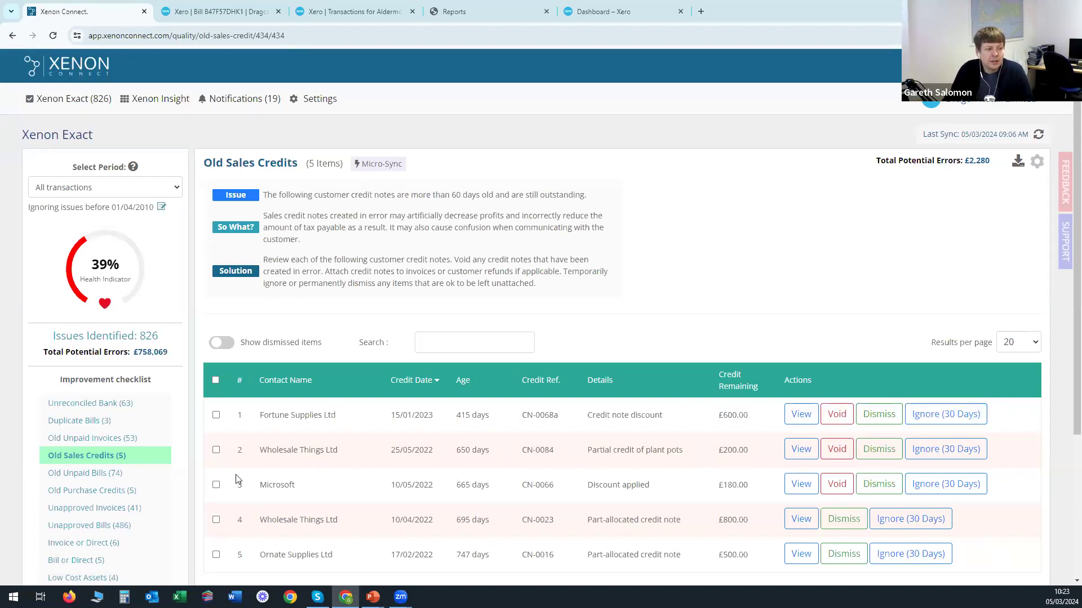
scroll(169, 445, "down", 1)
Pass through Old Purchase Credits (5) to the Unapproved Bills (486) check.
left_click(92, 435)
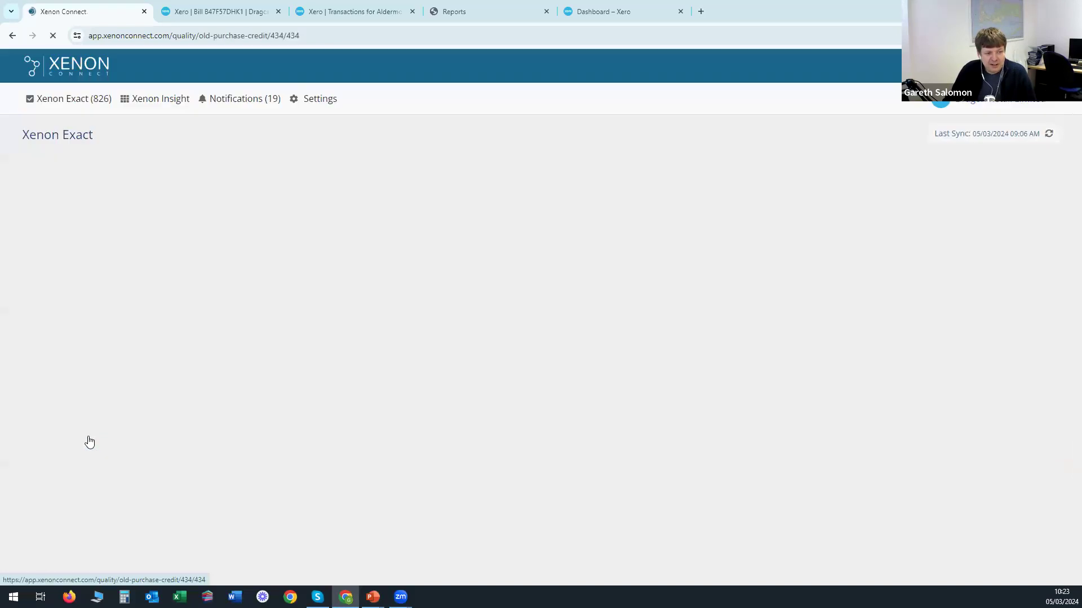
scroll(423, 329, "down", 4)
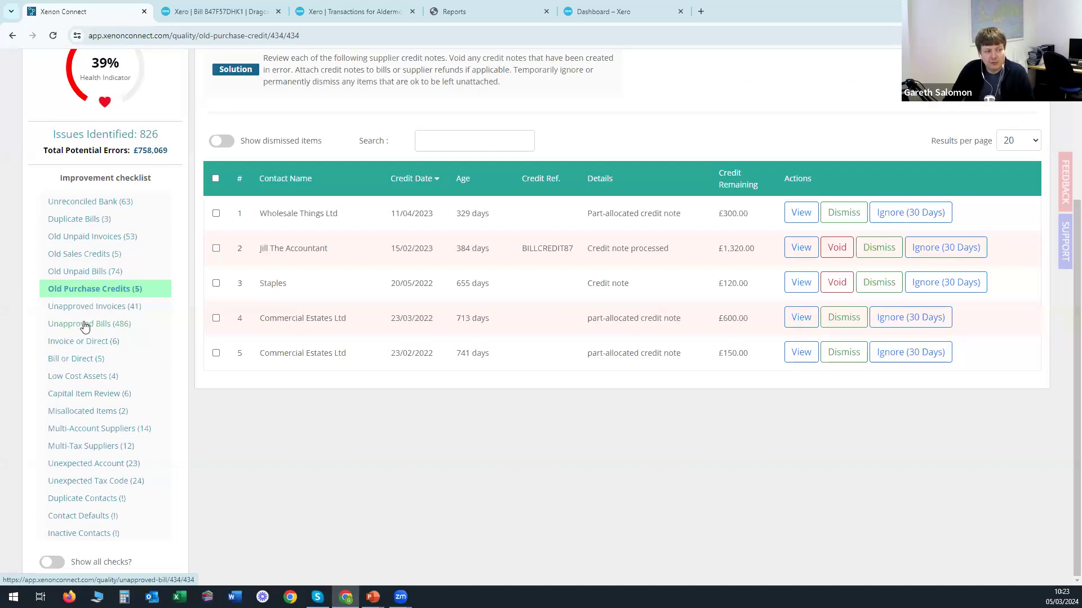
left_click(77, 330)
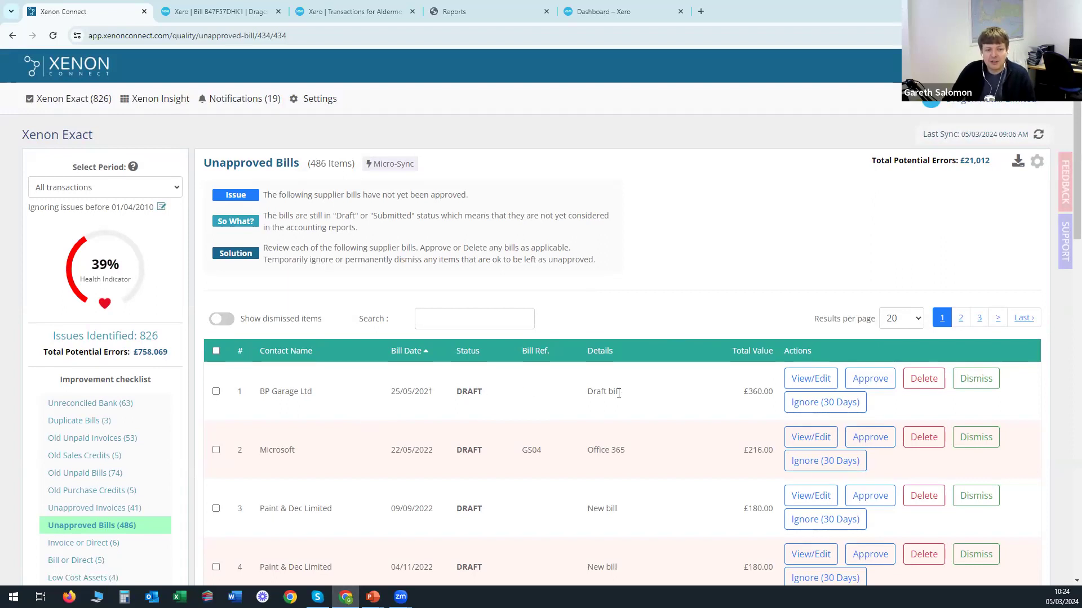
left_click(869, 381)
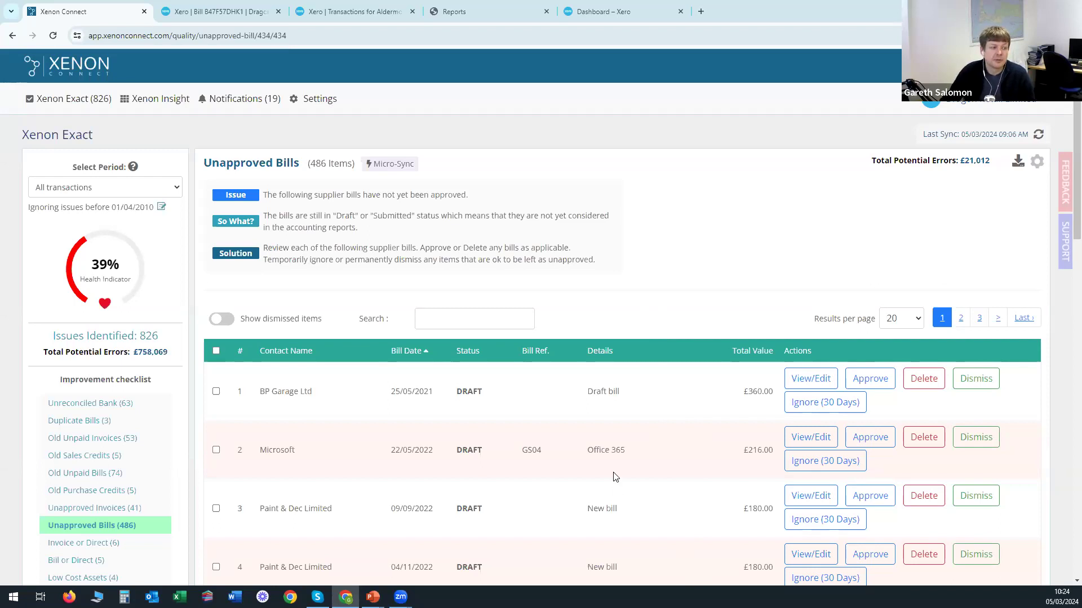
scroll(616, 476, "down", 3)
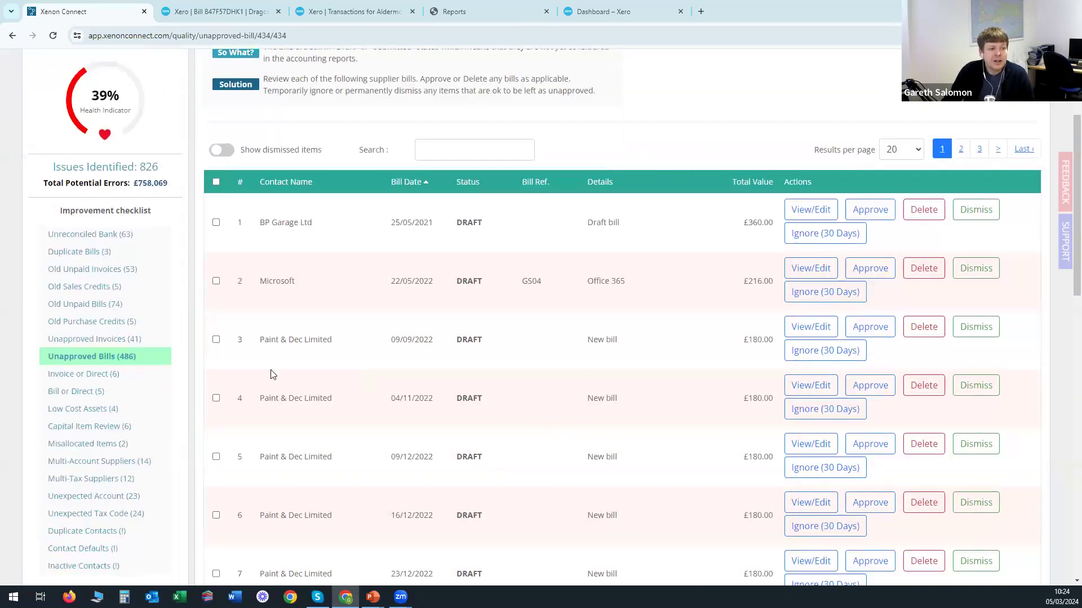
Open Bill or Direct (5) and highlight Bob The Builder's name and matching direct payment.
left_click(70, 392)
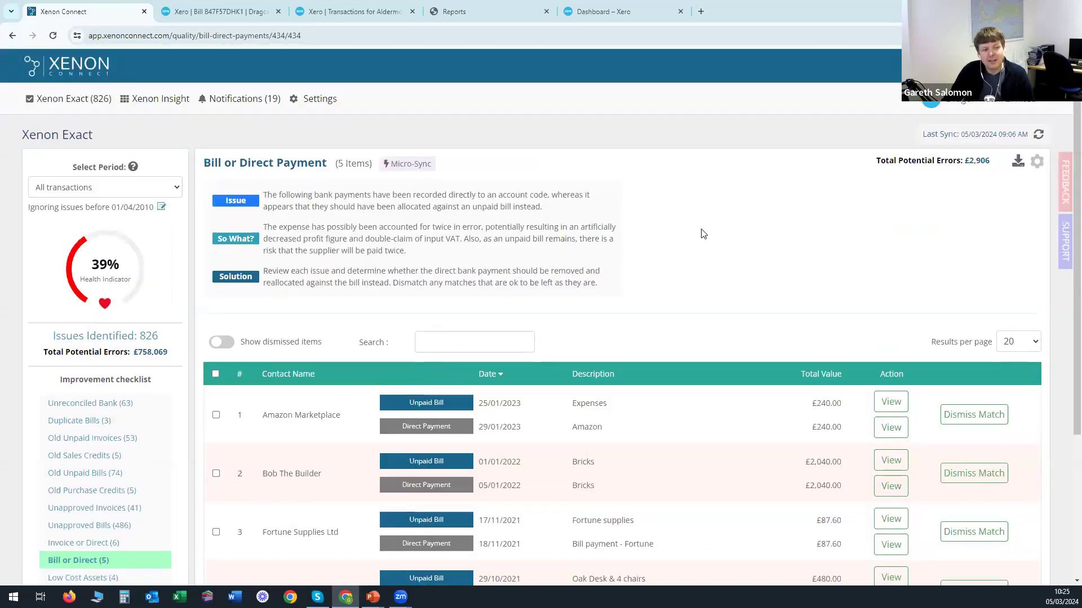
left_click_drag(265, 473, 326, 478)
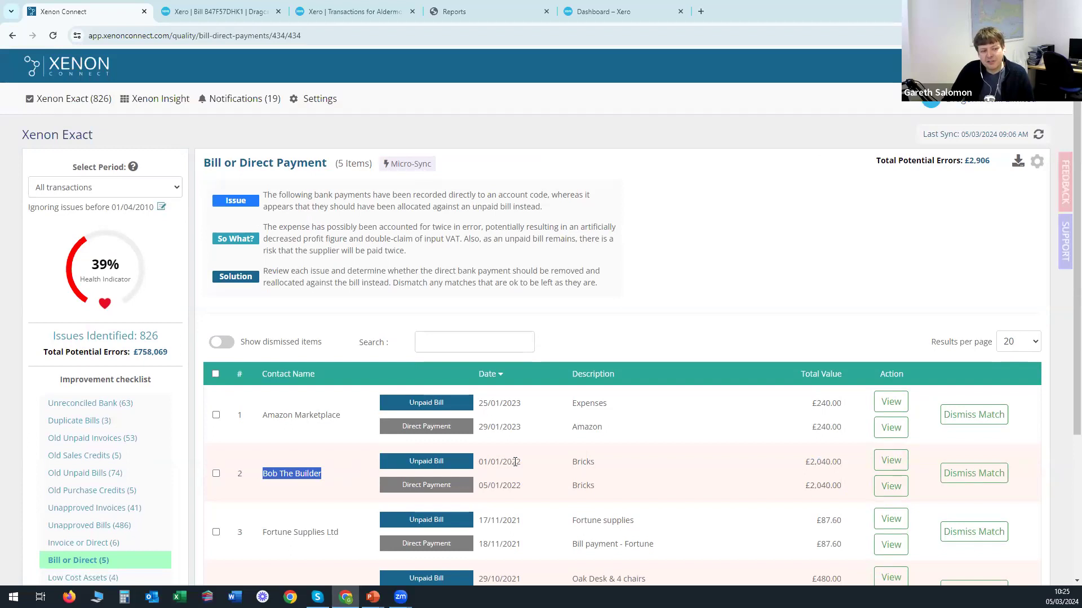
left_click(799, 464)
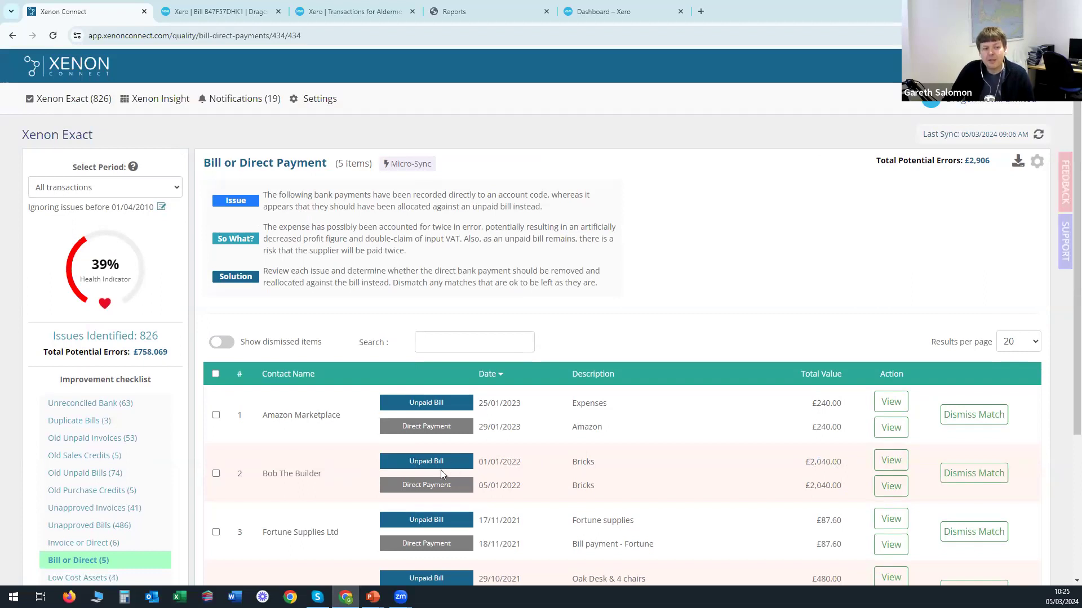
left_click_drag(398, 486, 466, 499)
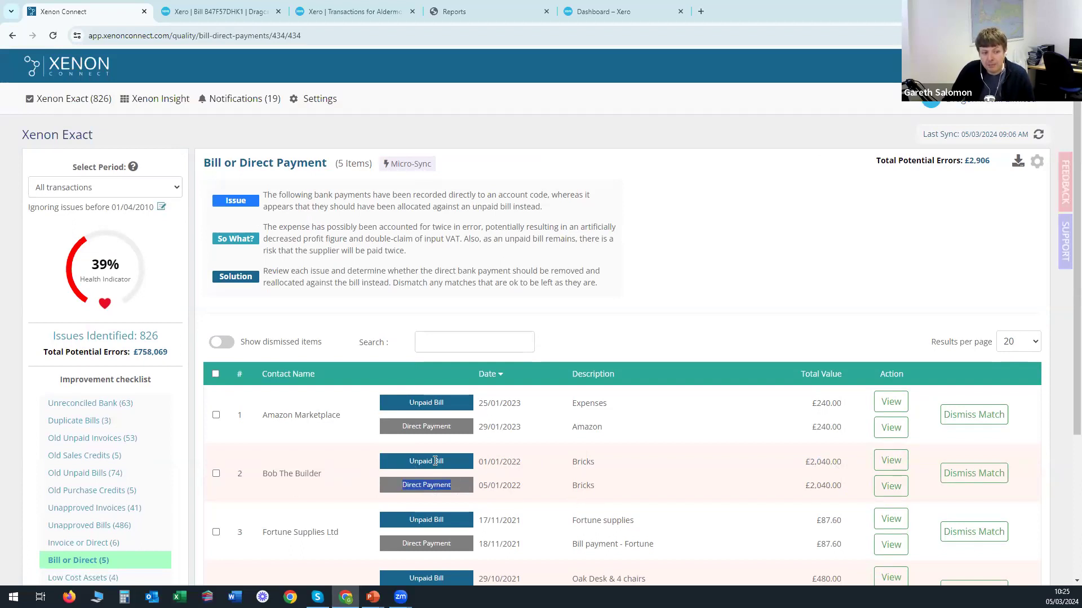
left_click(458, 484)
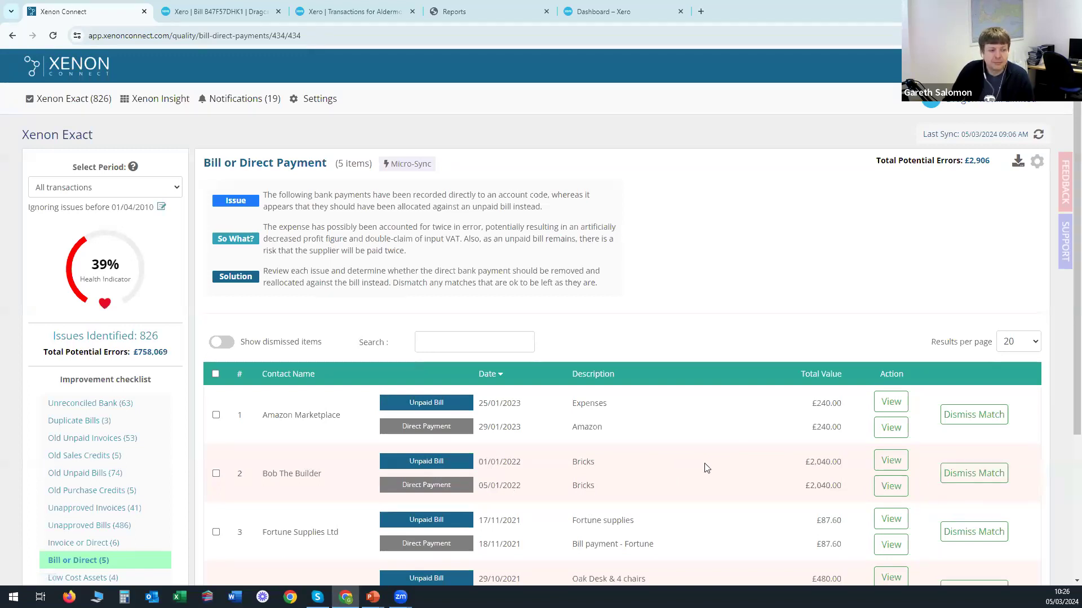
scroll(661, 445, "down", 2)
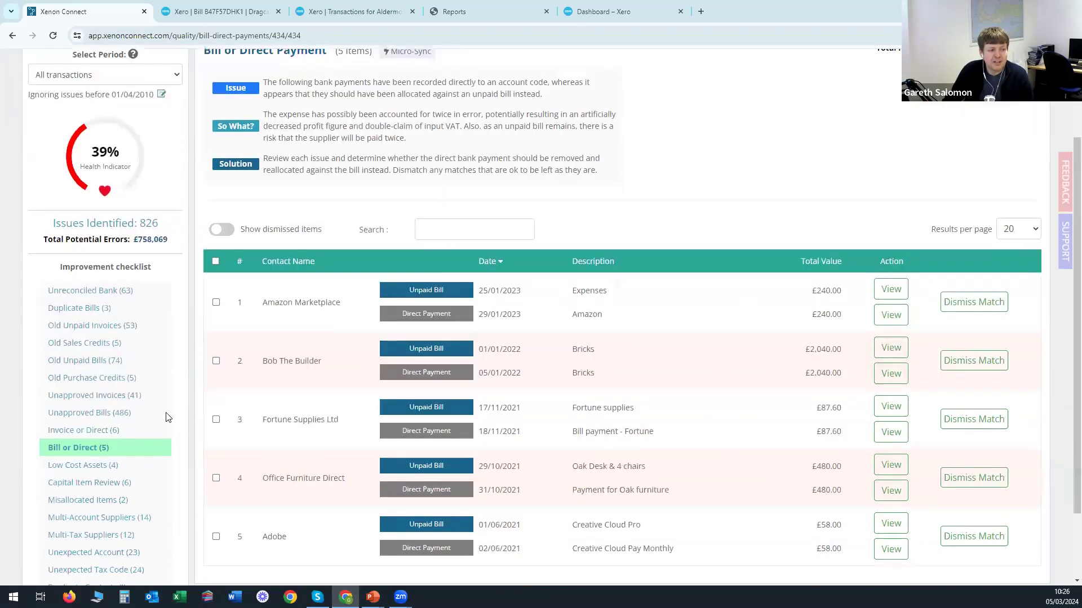
Look at Invoice or Direct (6), then go to Low Cost Assets (4).
left_click(89, 434)
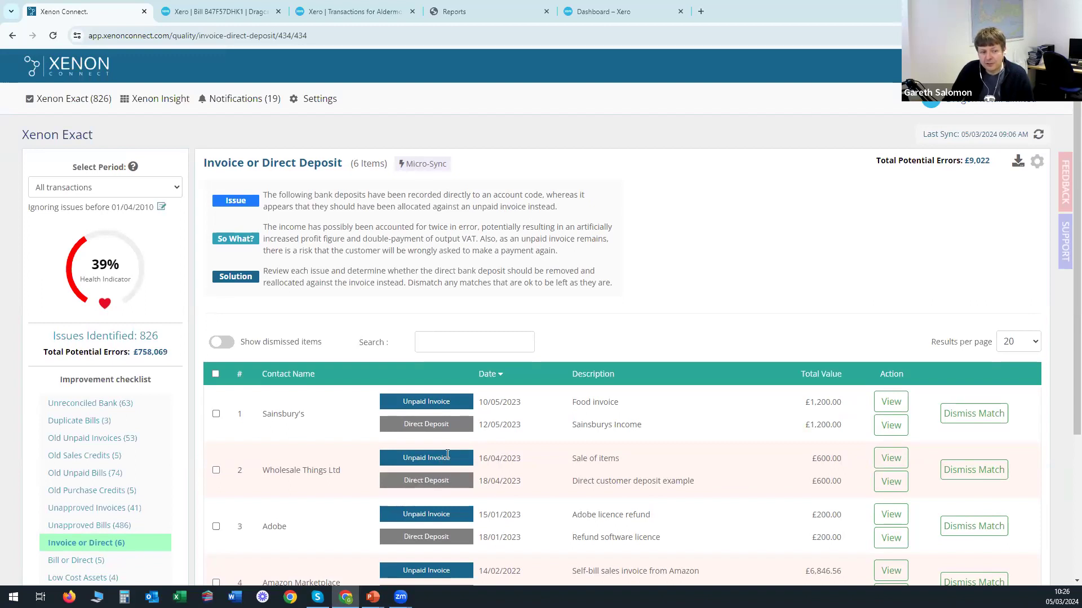
scroll(619, 459, "down", 3)
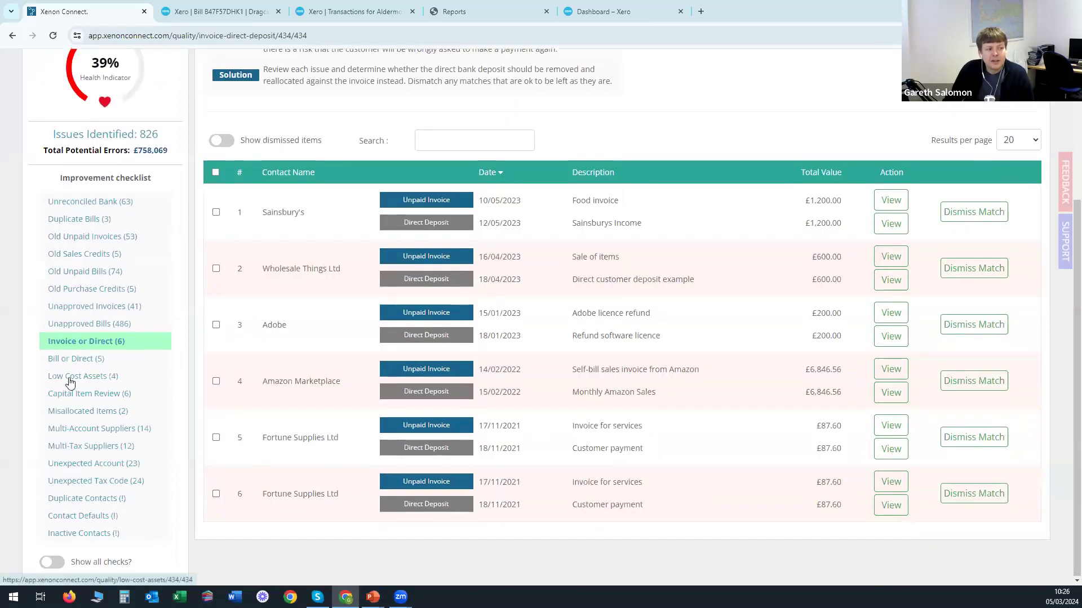
left_click(69, 383)
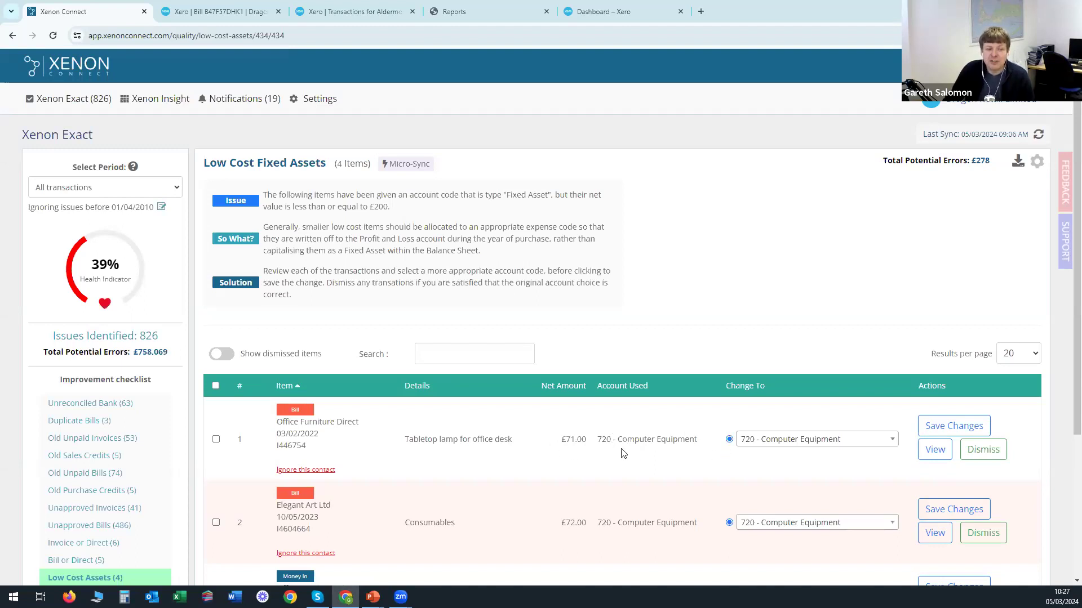
Recode the tabletop lamp bill to account 473 - Repairs & Maintenance.
left_click(786, 446)
type("repair")
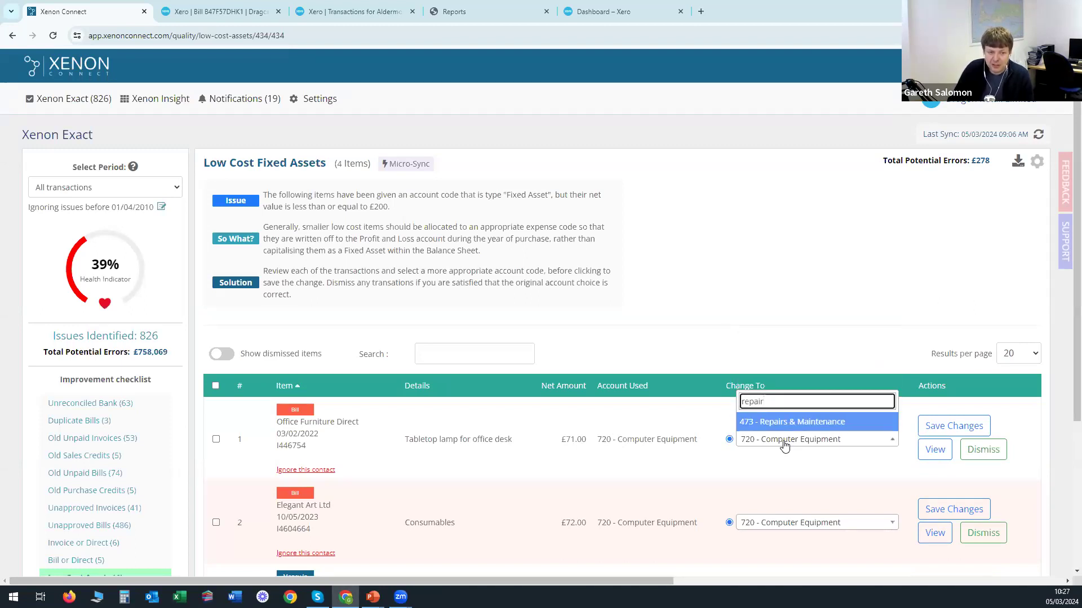
key("Return")
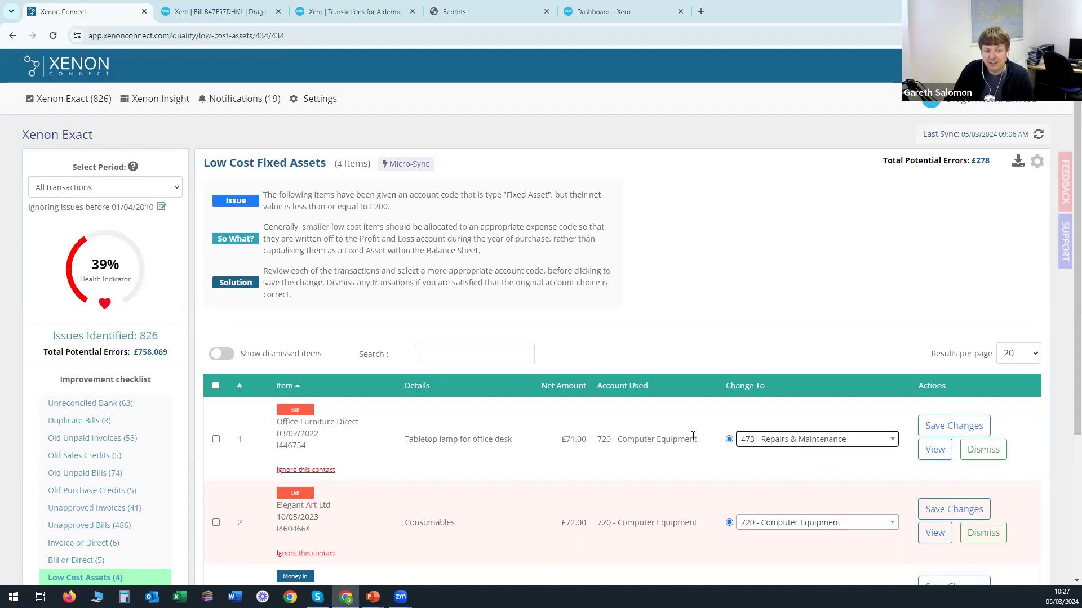
Move on to the Capital Item Review check.
left_click(657, 446)
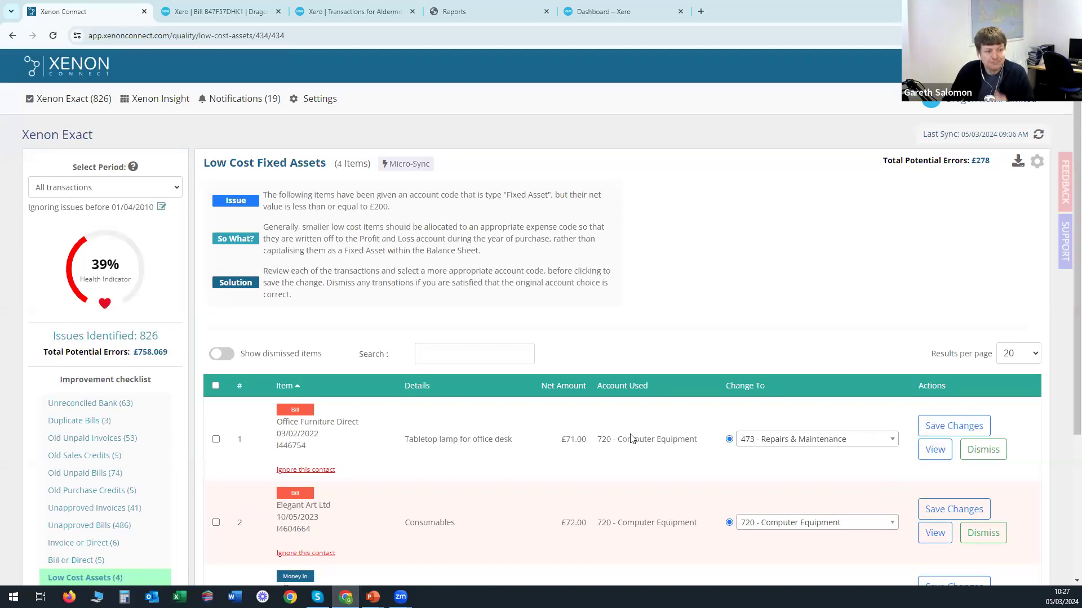
scroll(550, 385, "down", 3)
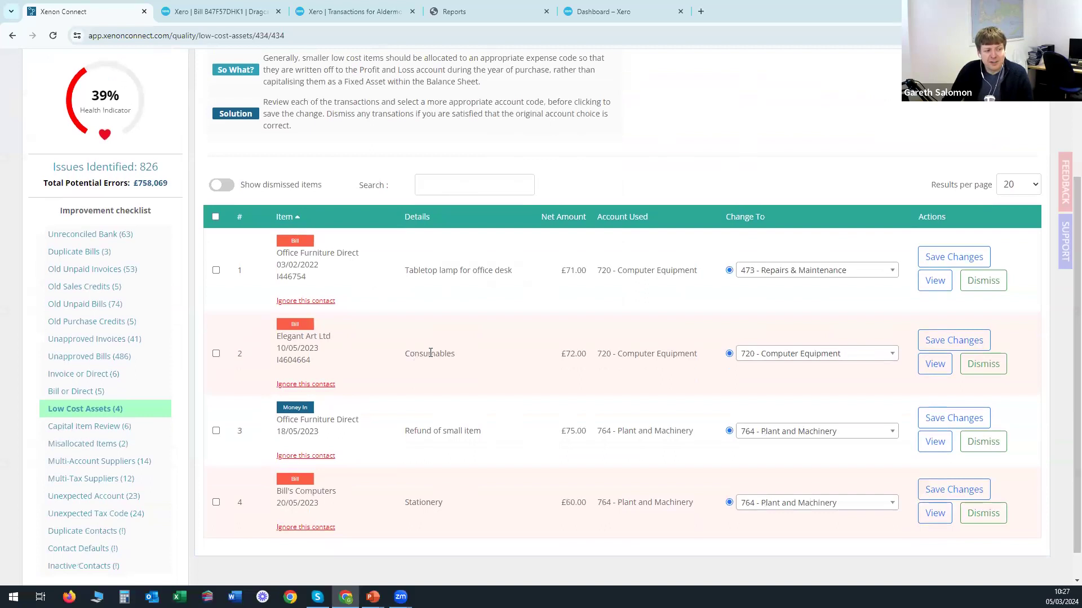
left_click(102, 431)
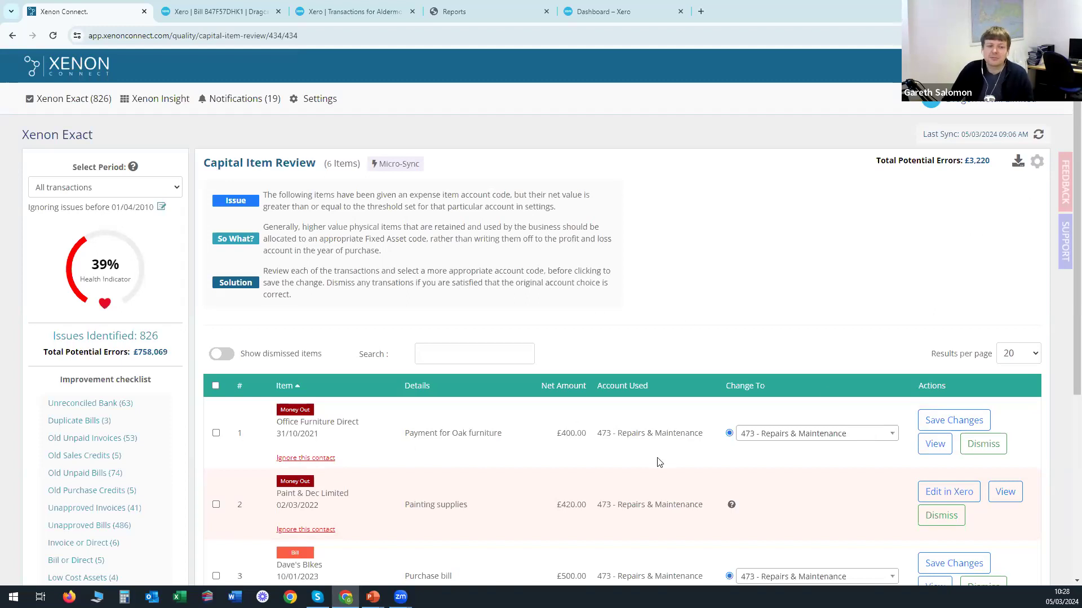
Reassign the oak furniture payment to account 764 - Plant and Machinery.
left_click(833, 438)
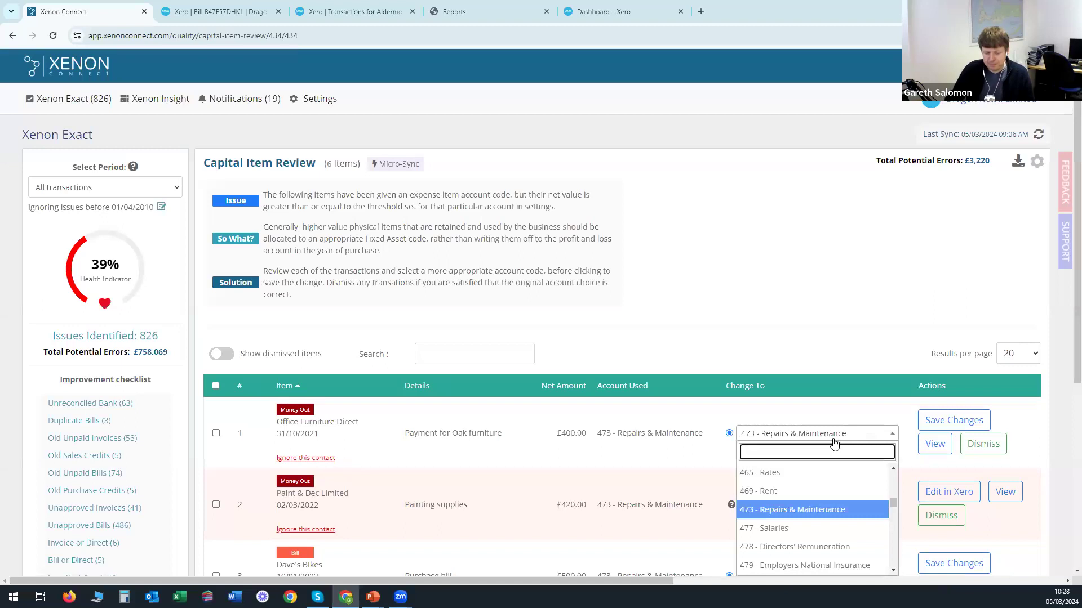
type("plant")
key("Return")
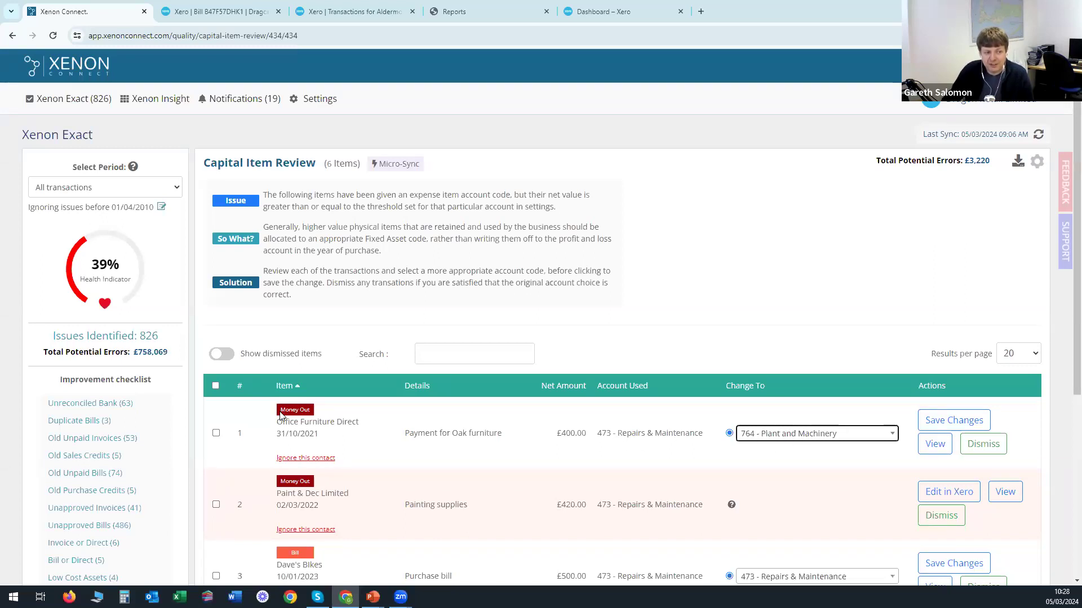
left_click(310, 418)
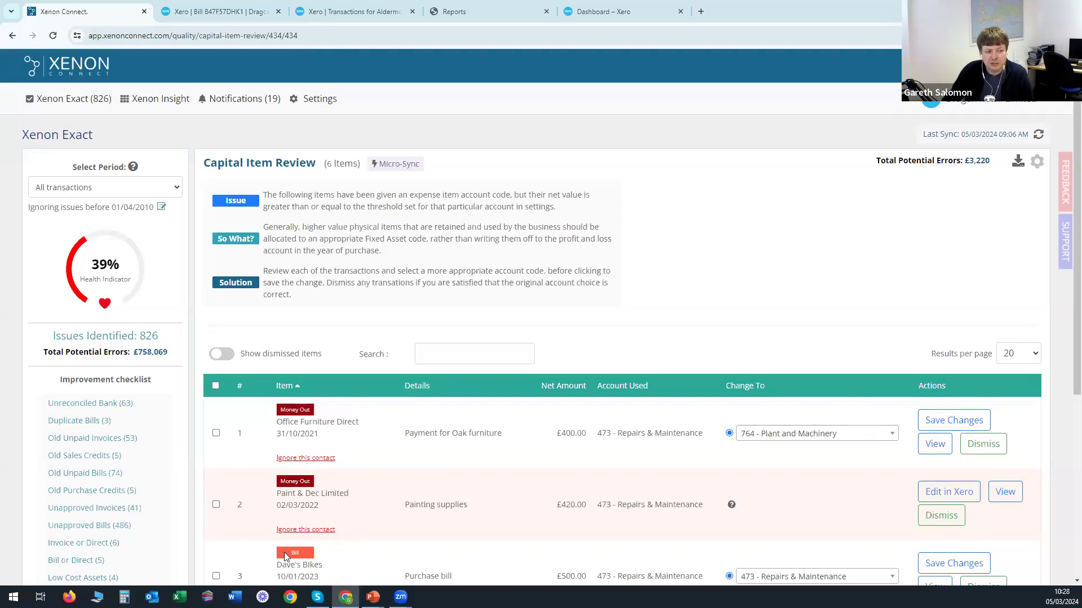
Scan the remaining Capital Item Review rows and open Misallocated Items.
scroll(295, 555, "down", 1)
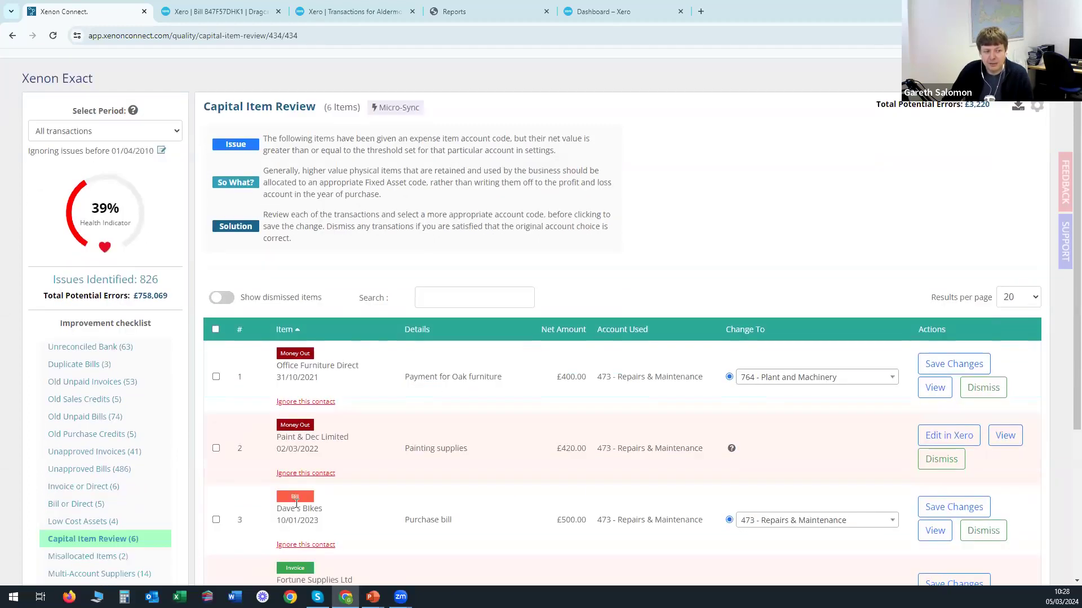
scroll(647, 439, "up", 1)
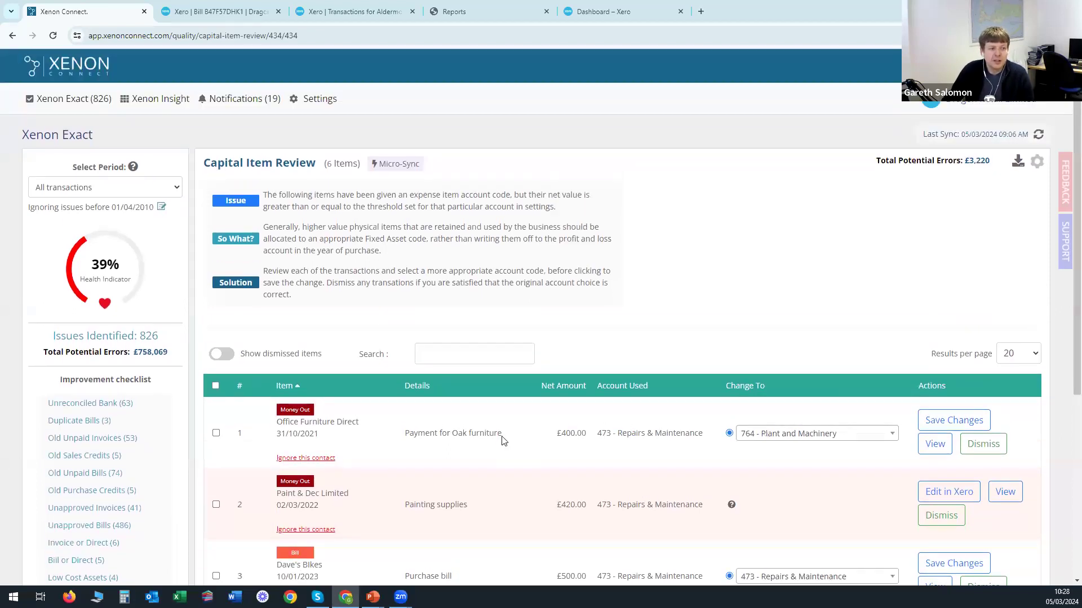
scroll(496, 435, "down", 2)
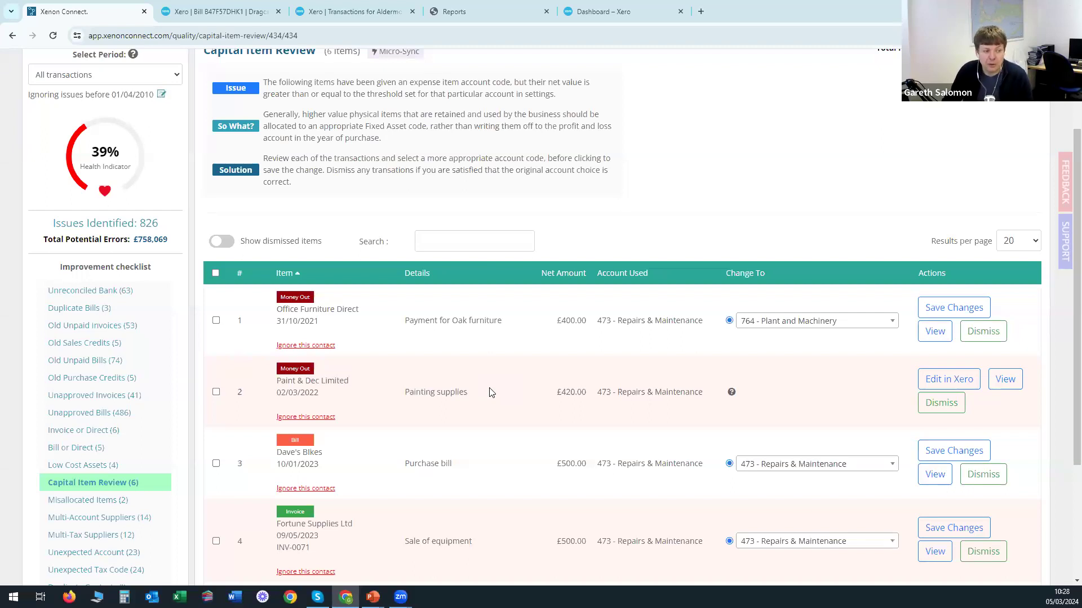
left_click(86, 502)
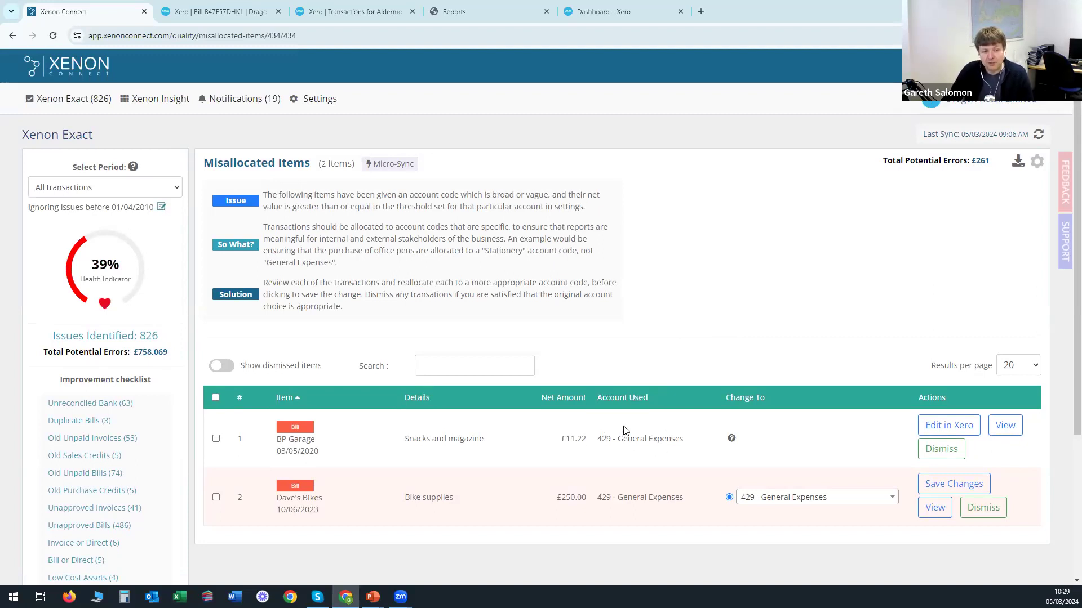
Check the Dave's Bikes 'Bike supplies' bill, keeping it on 429 - General Expenses.
left_click_drag(403, 503, 461, 501)
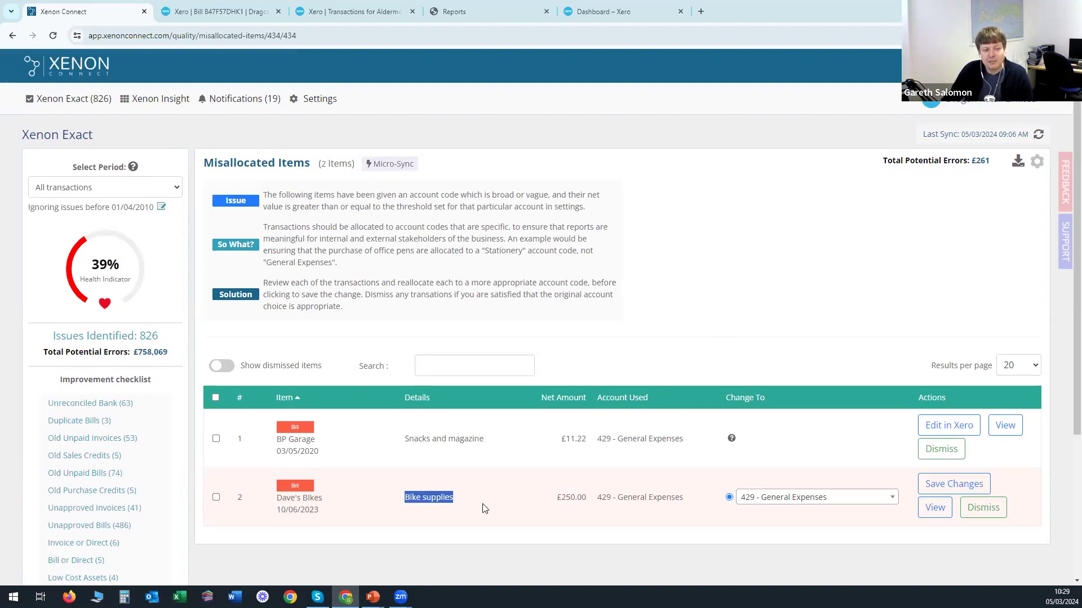
left_click(426, 498)
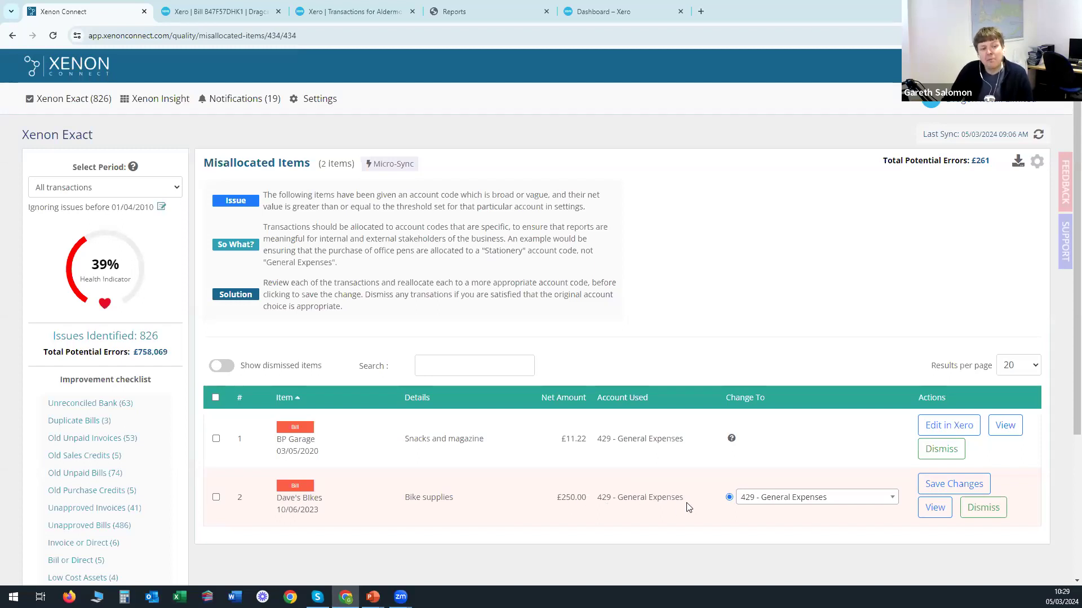
left_click(784, 502)
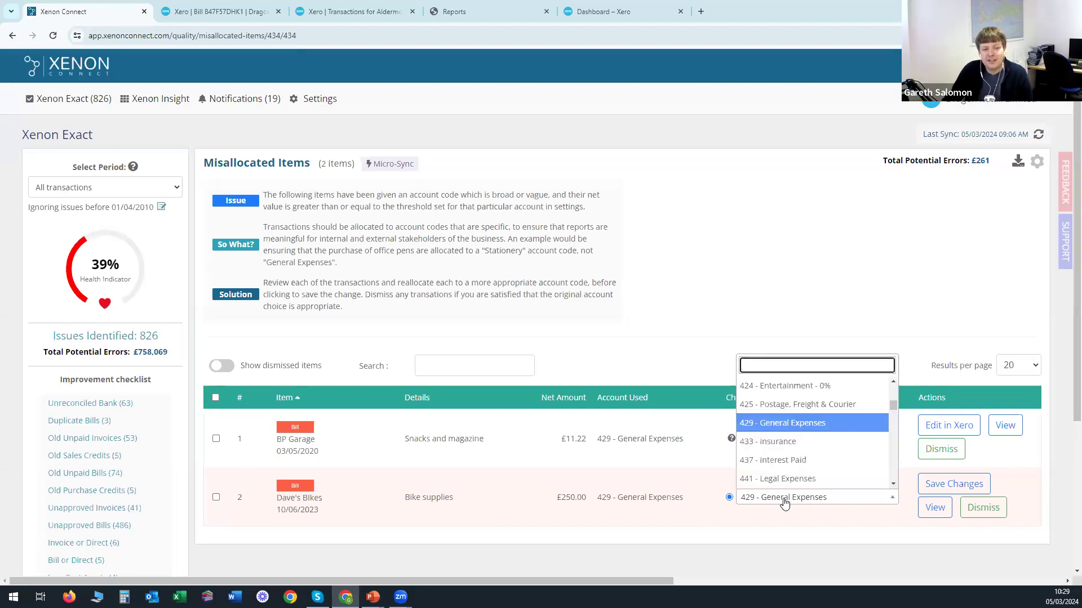
left_click(784, 501)
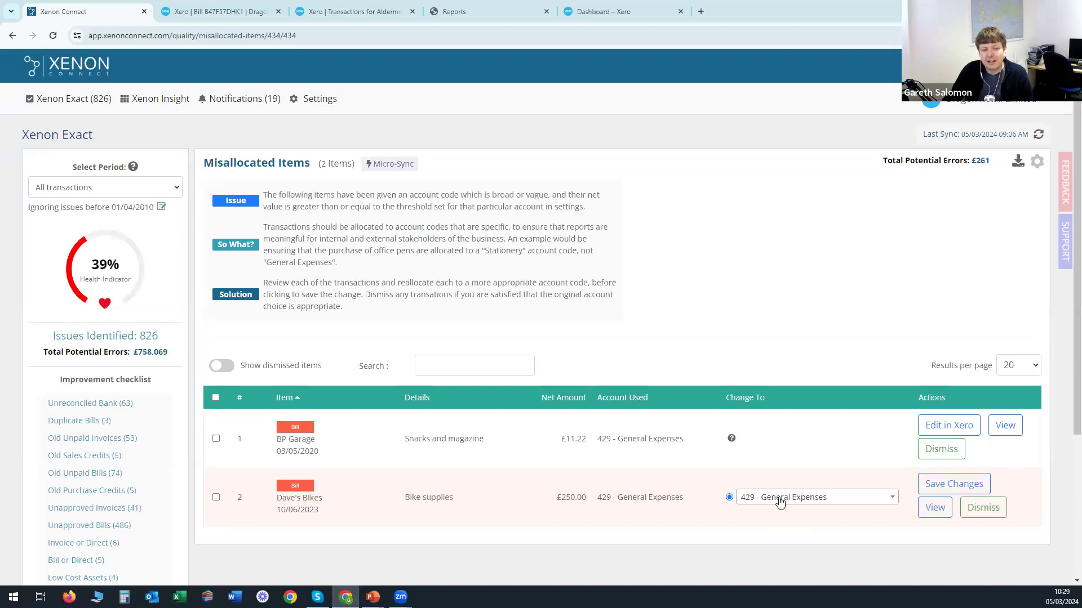
Save the Dave's Bikes account choice and go to Multi-Account Suppliers.
left_click(950, 487)
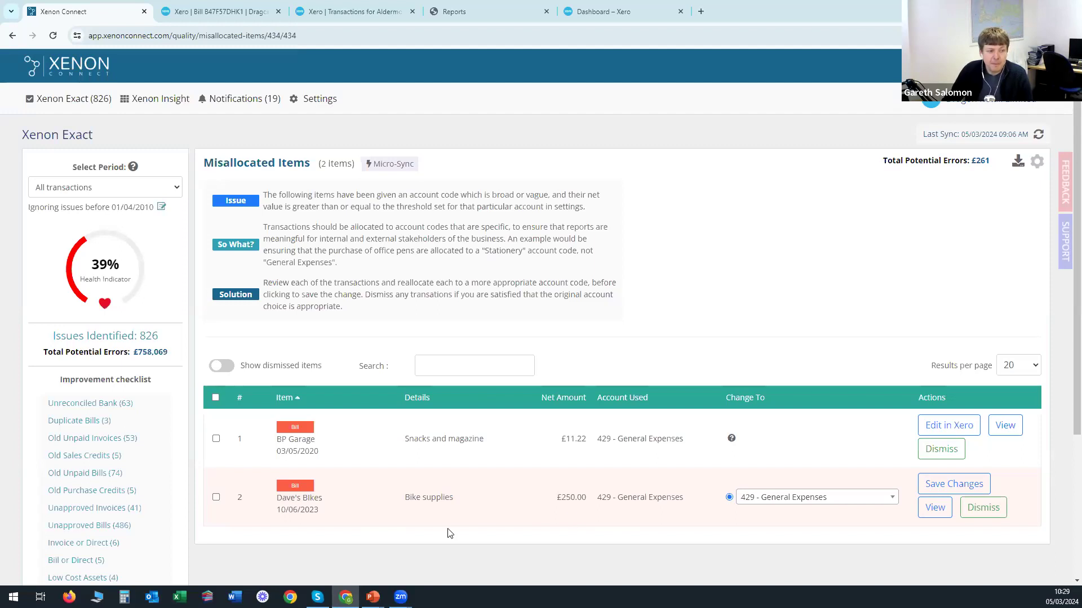
scroll(490, 517, "down", 3)
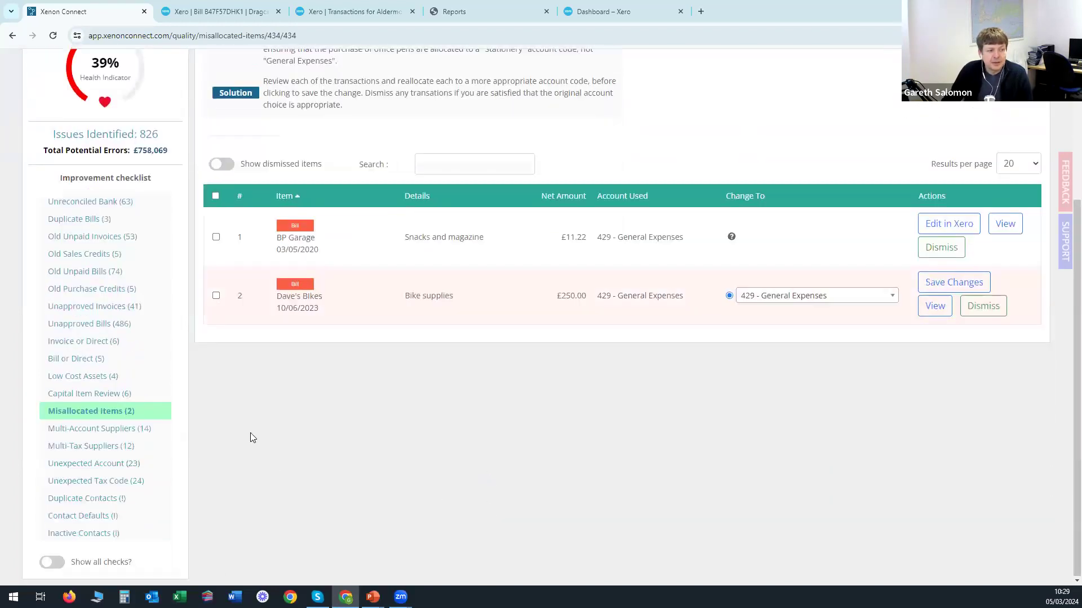
left_click(83, 433)
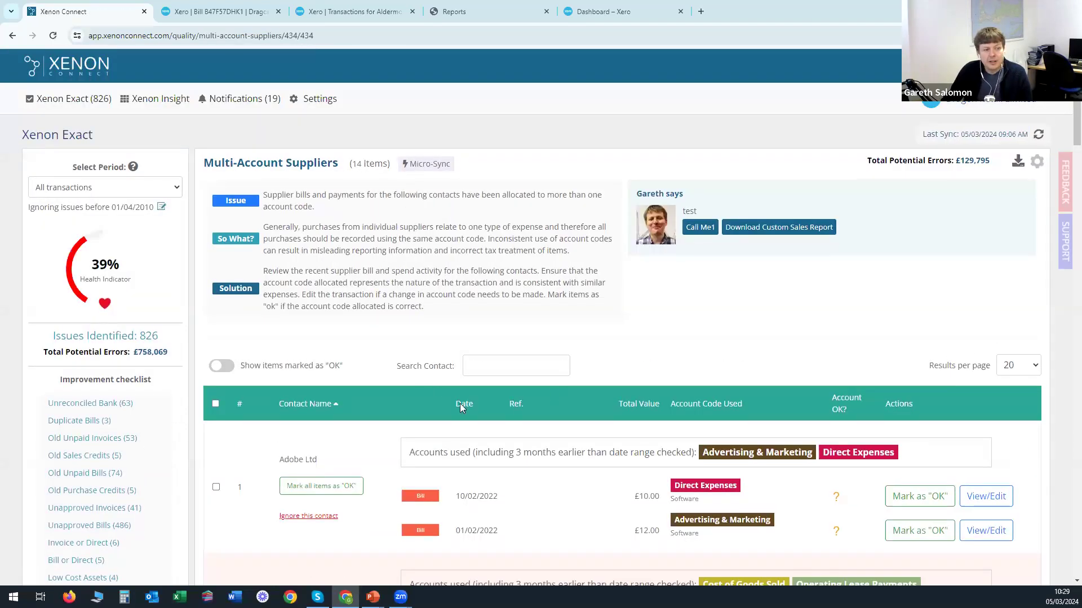
scroll(484, 392, "down", 4)
scroll(479, 391, "down", 2)
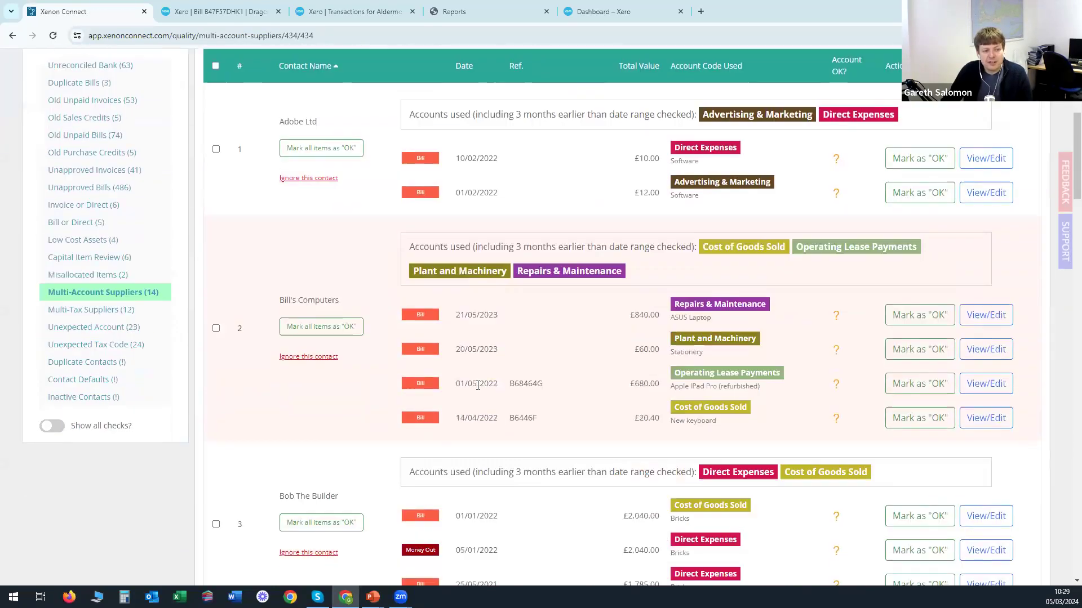
scroll(476, 389, "down", 3)
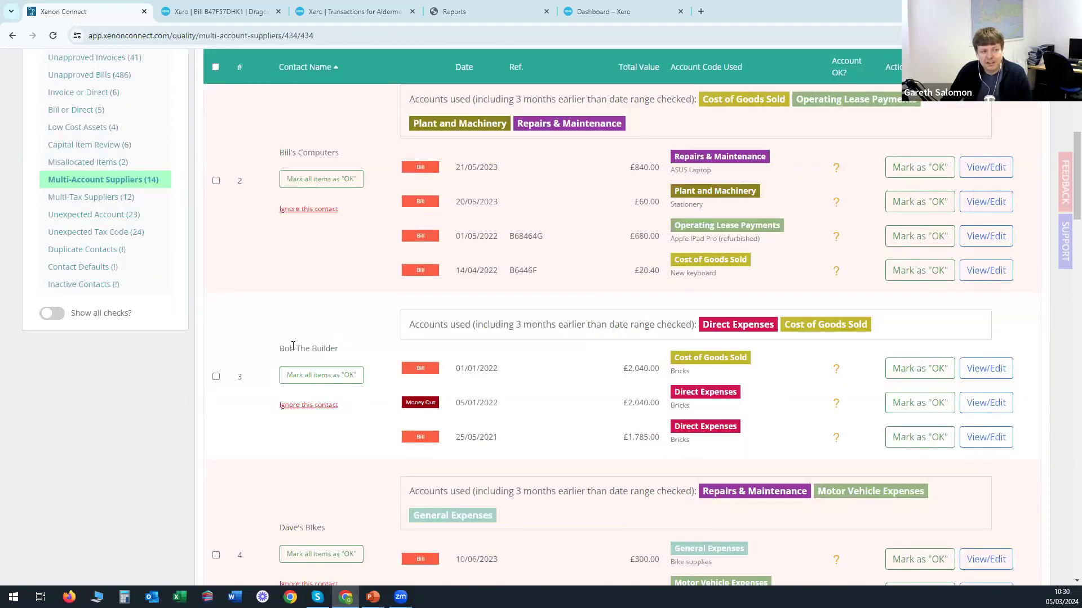
left_click_drag(280, 348, 339, 352)
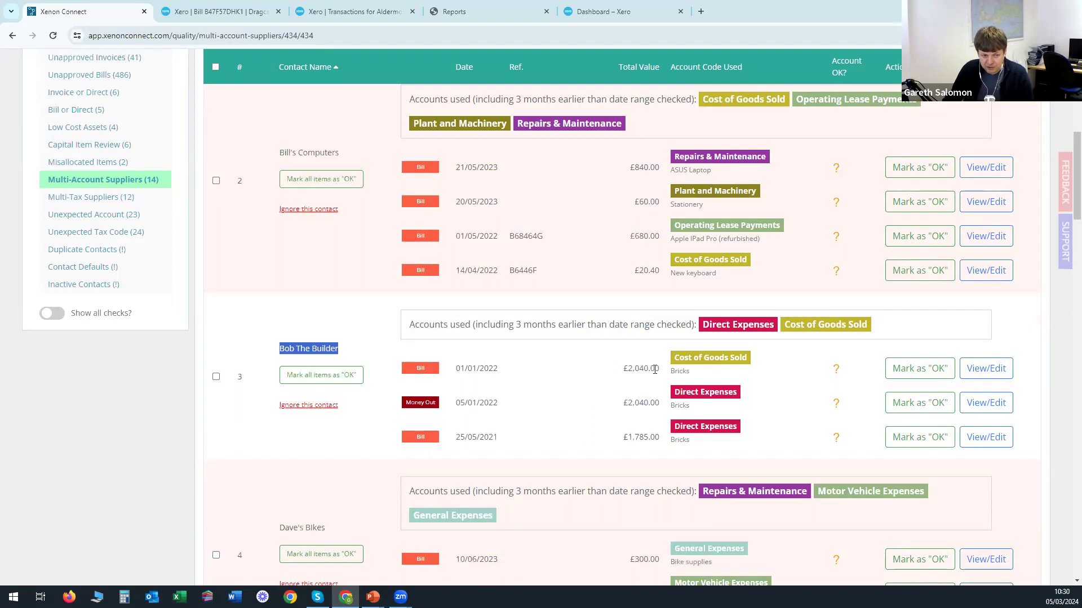
mouse_move(731, 367)
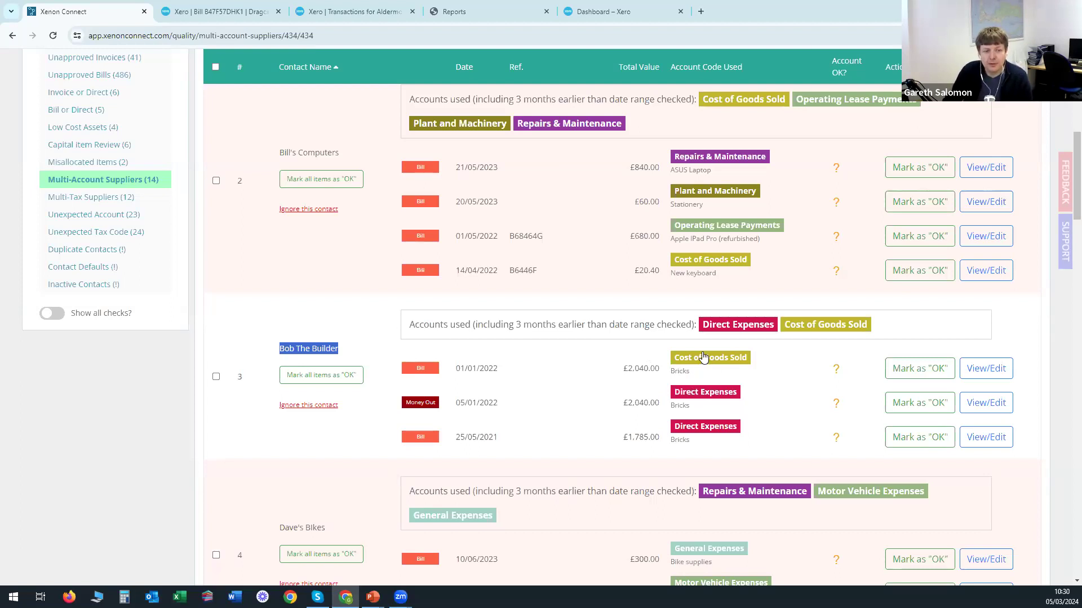
left_click(551, 356)
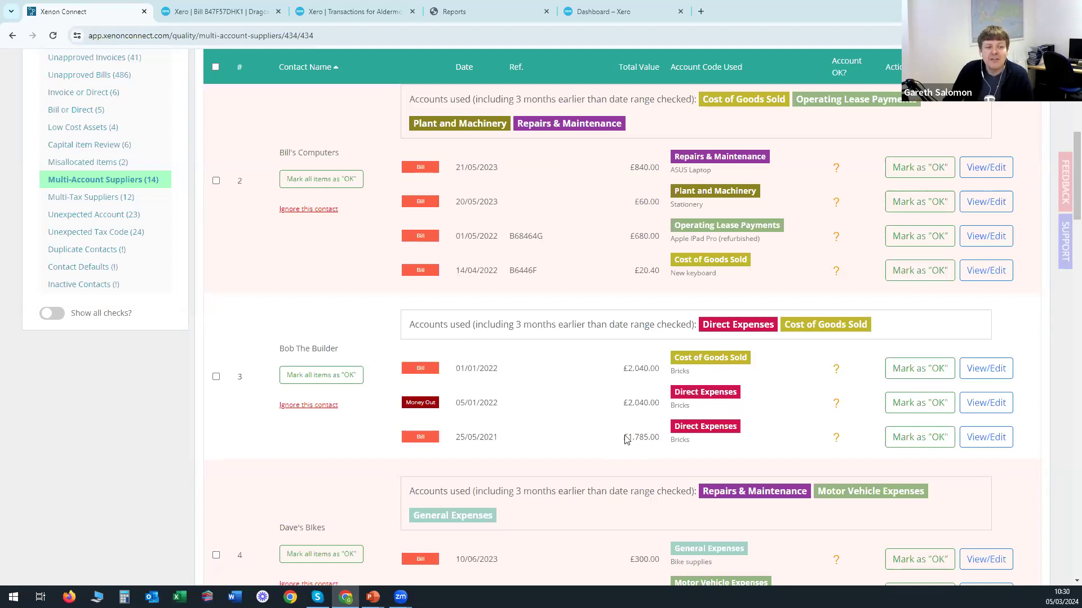
Highlight the 25/05/2021 bill total and the Bricks entries on Bob The Builder's rows.
left_click_drag(623, 439, 655, 439)
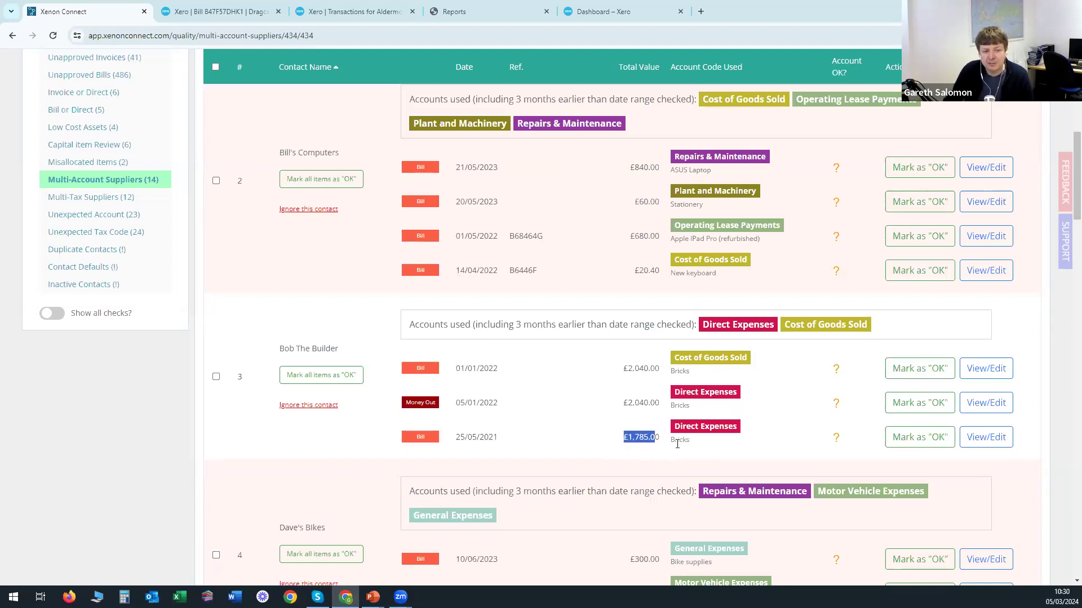
double_click(678, 440)
double_click(680, 405)
double_click(678, 371)
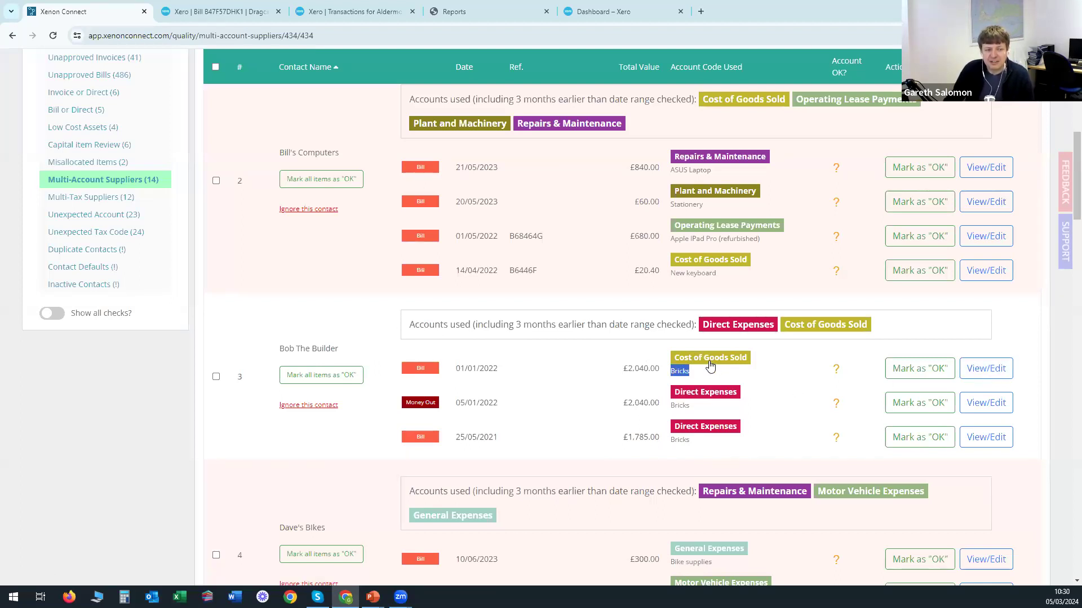
left_click(786, 392)
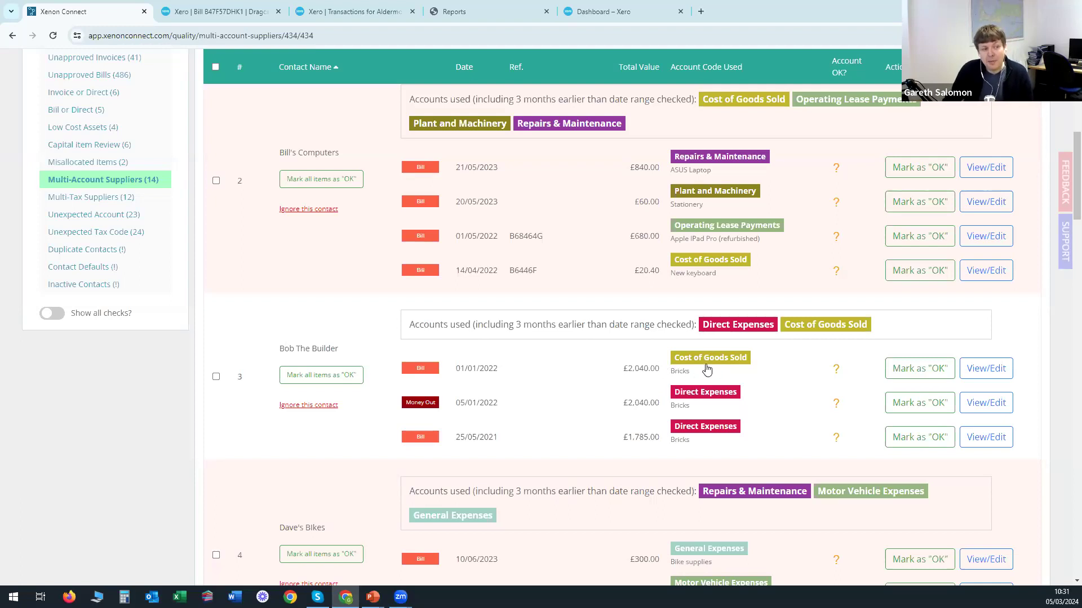
Mark a Bob The Builder transaction as OK, then open Multi-Tax Code Suppliers.
mouse_move(695, 364)
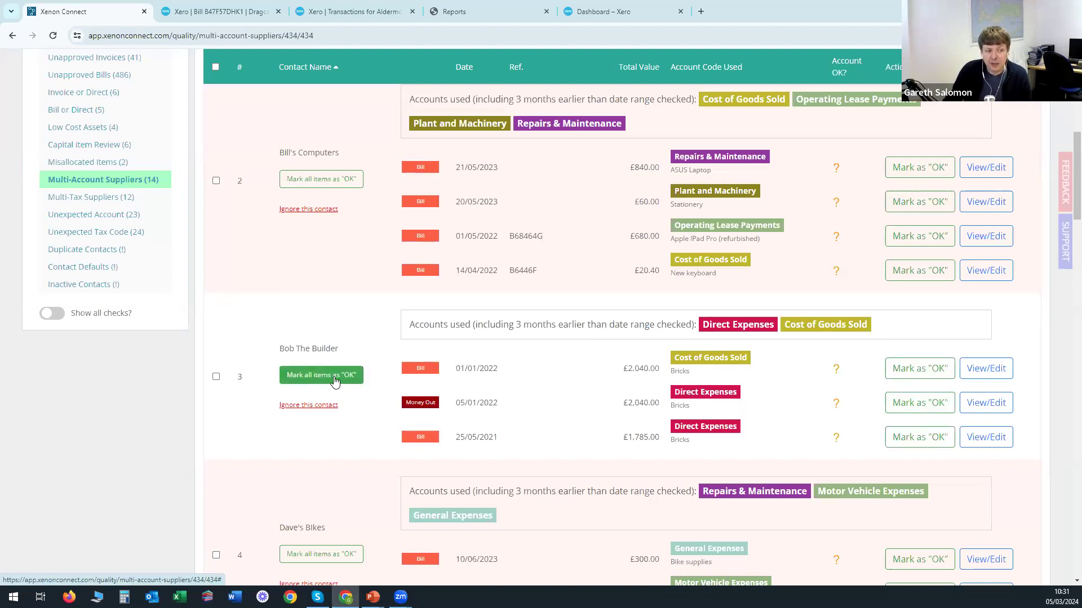
left_click(912, 369)
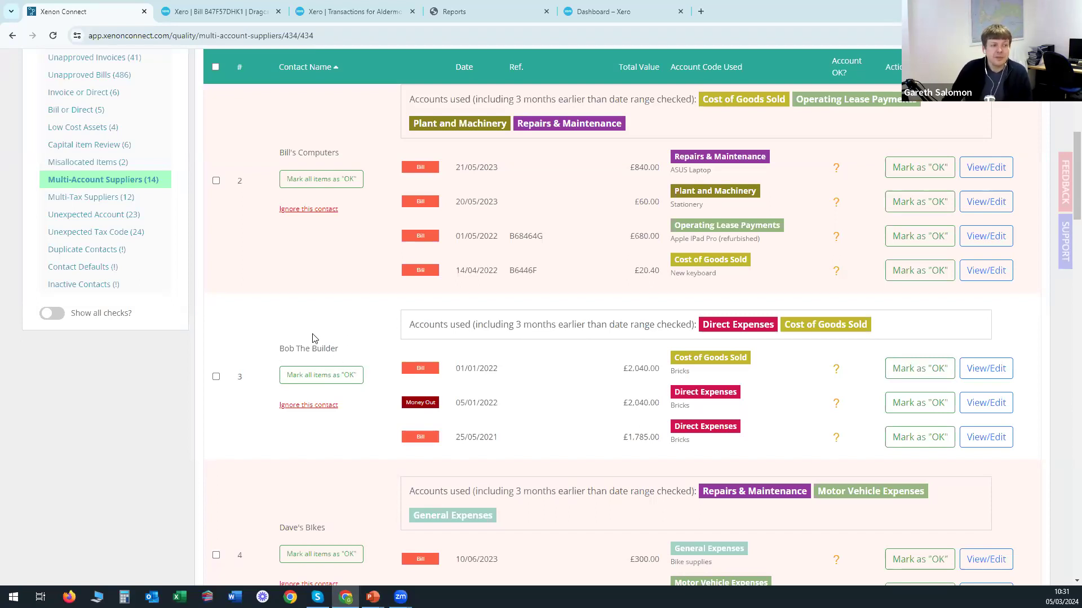
left_click(93, 200)
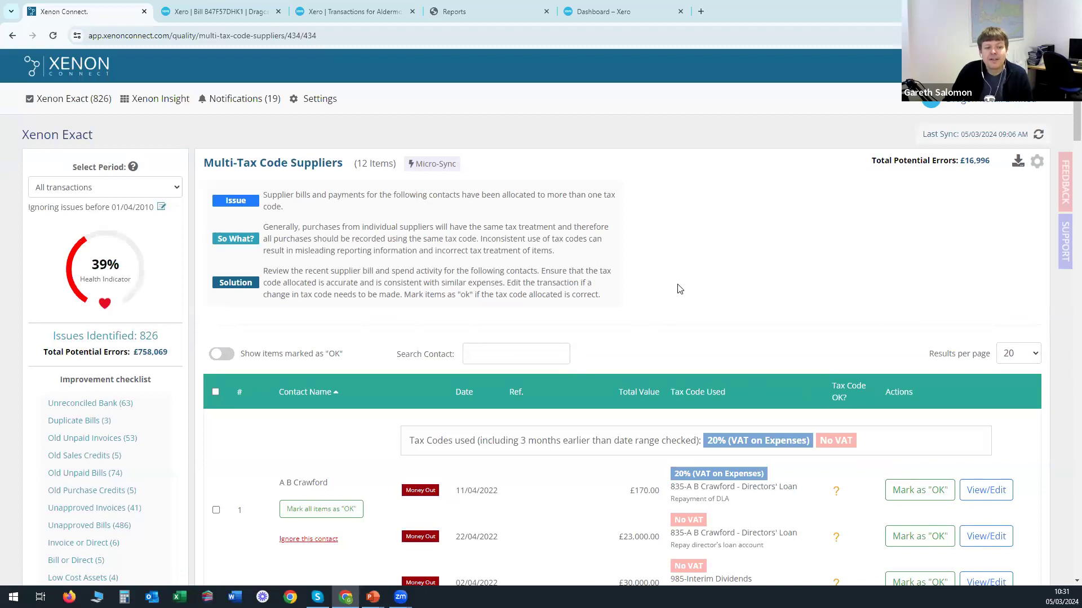
scroll(673, 266, "down", 3)
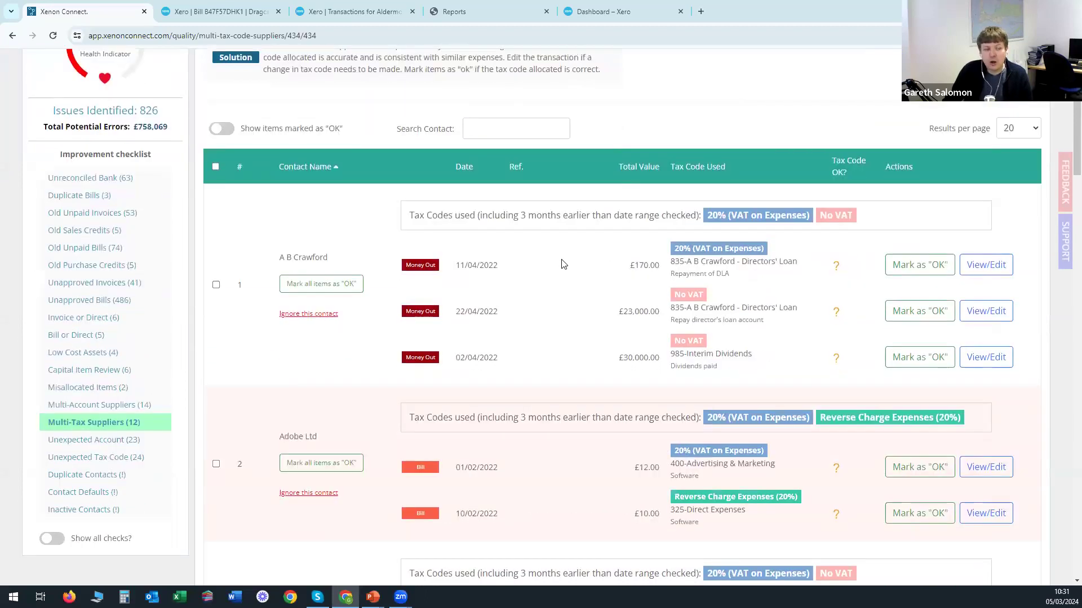
scroll(545, 380, "up", 1)
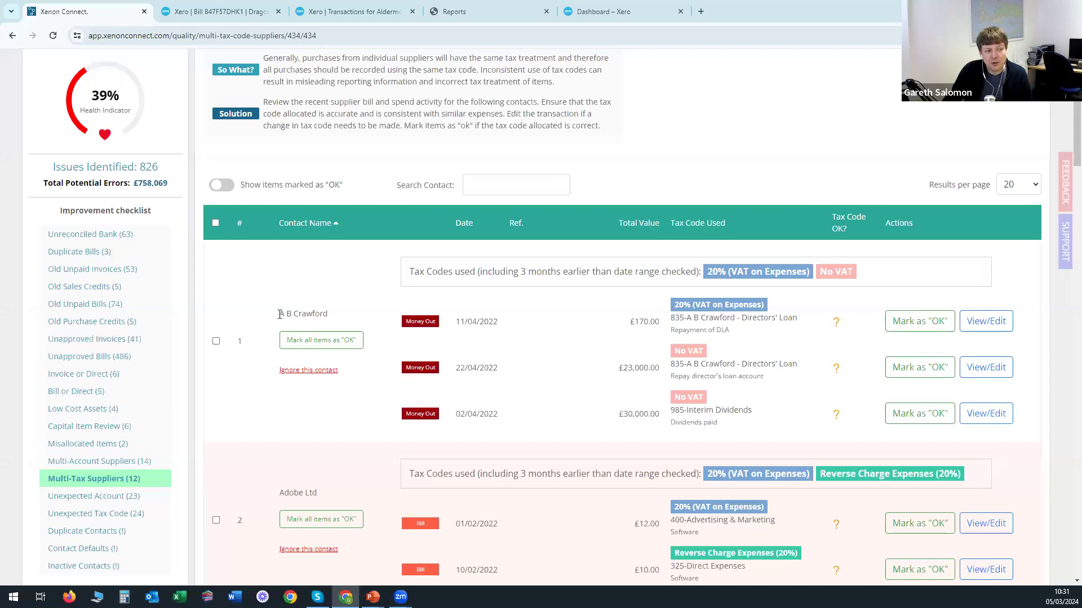
left_click_drag(281, 315, 327, 317)
left_click(333, 319)
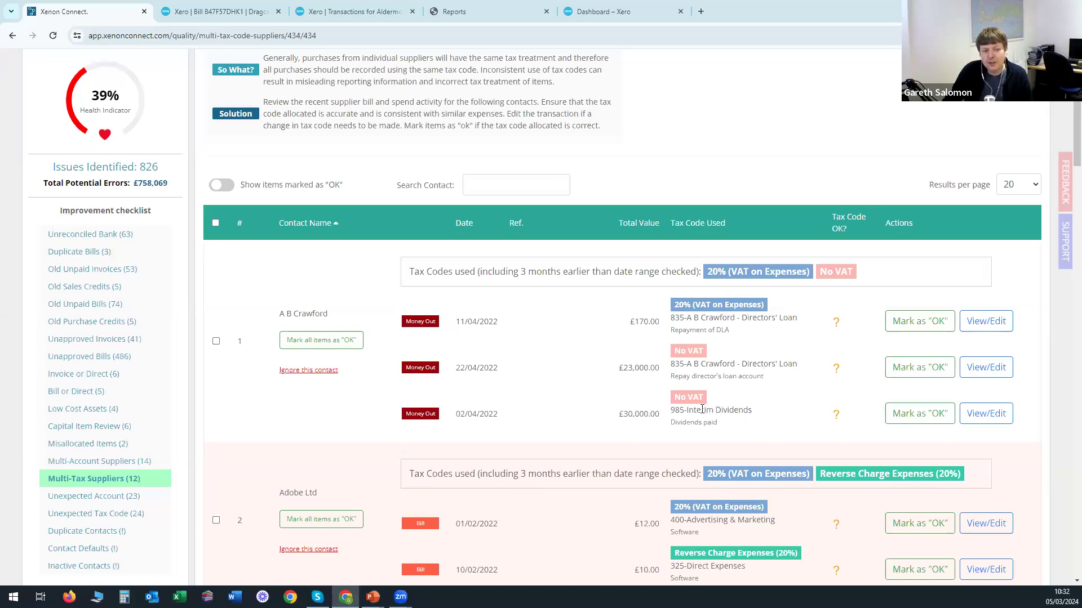
left_click_drag(685, 410, 755, 406)
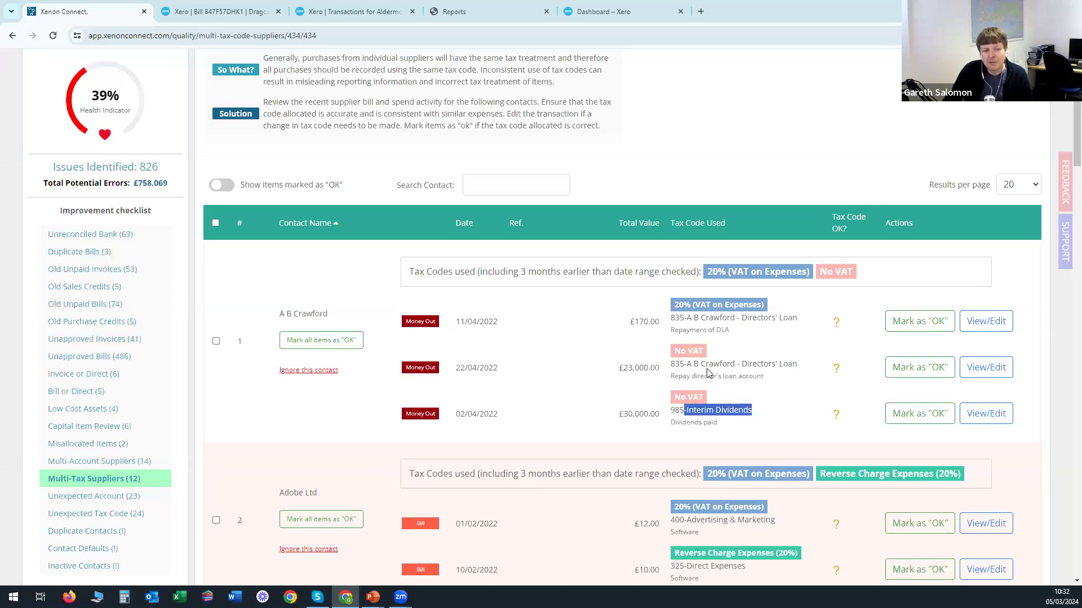
left_click_drag(705, 366, 798, 369)
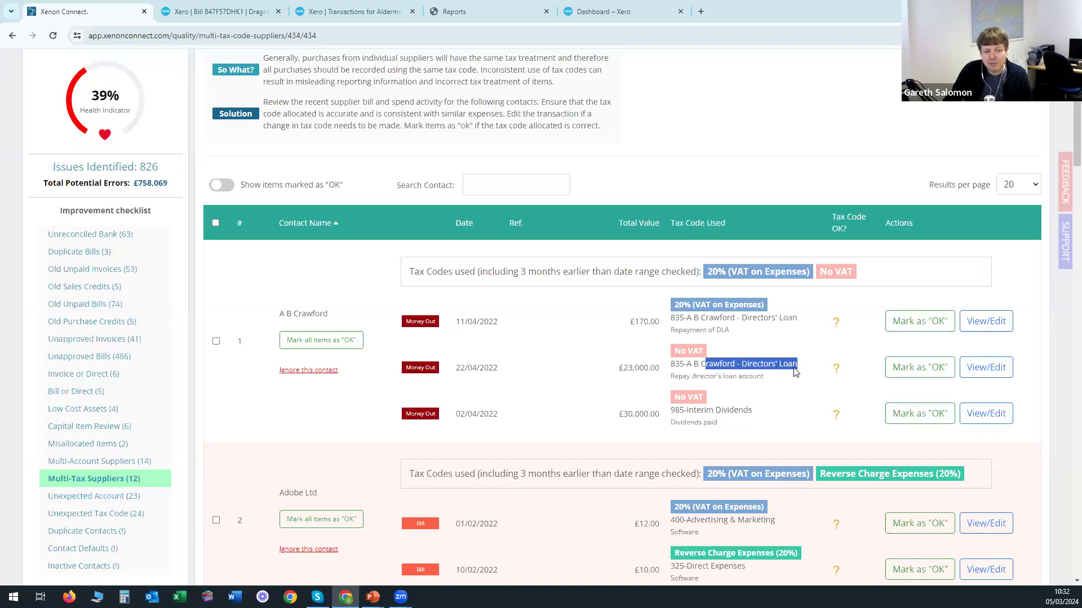
left_click(759, 377)
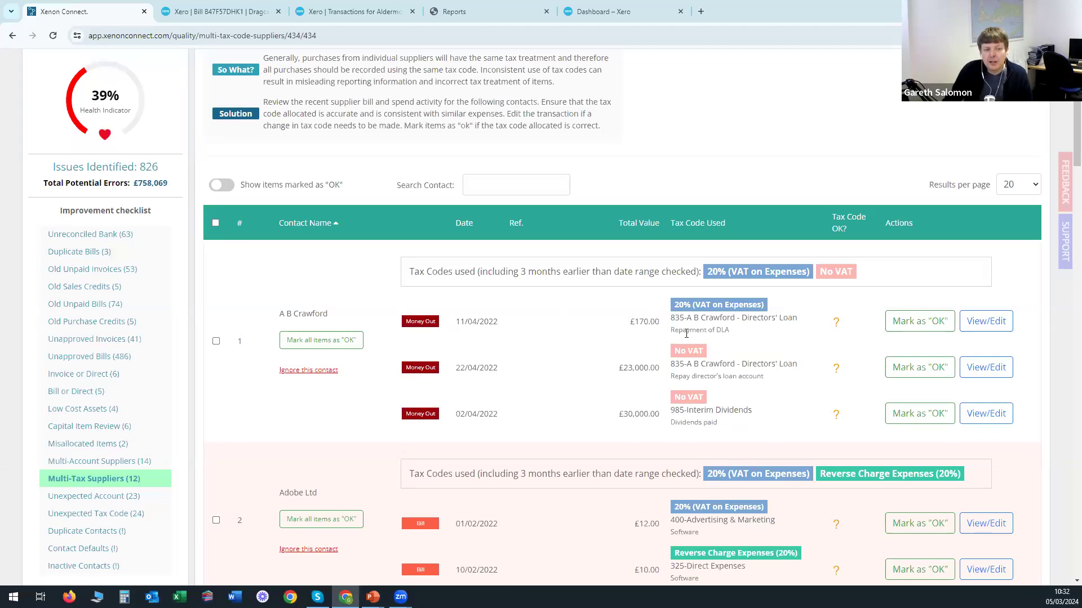
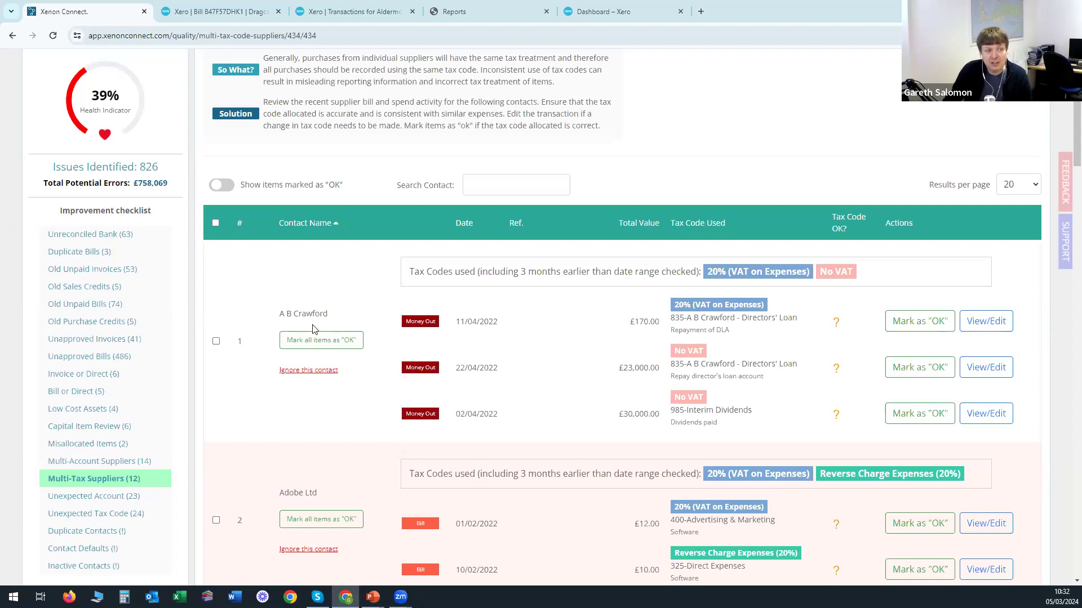
Highlight the first multi-tax supplier's contact name, then open the Unexpected Account (23) check.
left_click_drag(282, 314, 332, 313)
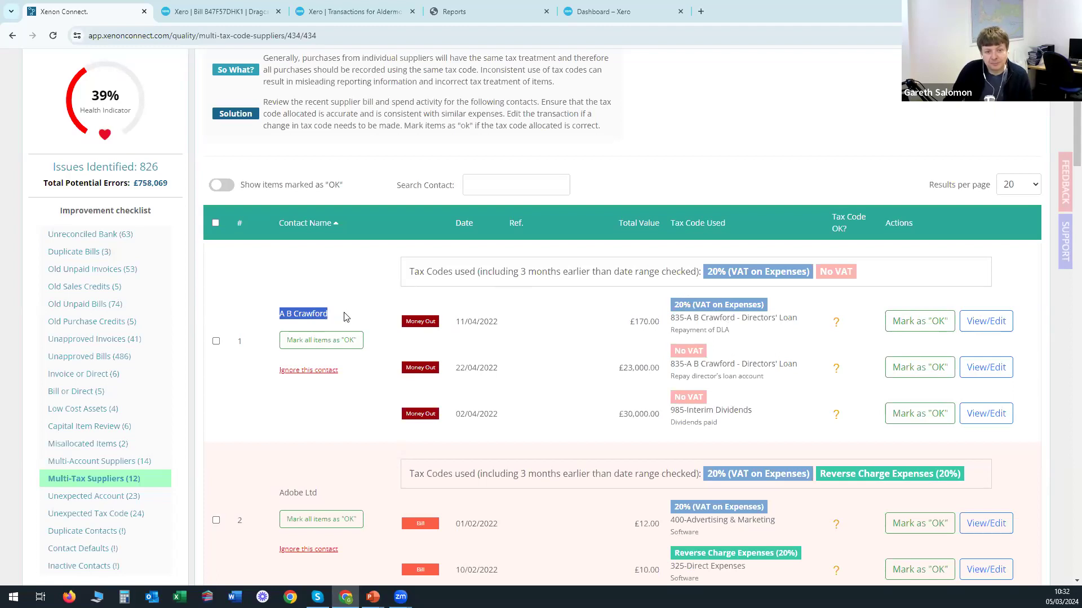
left_click(344, 314)
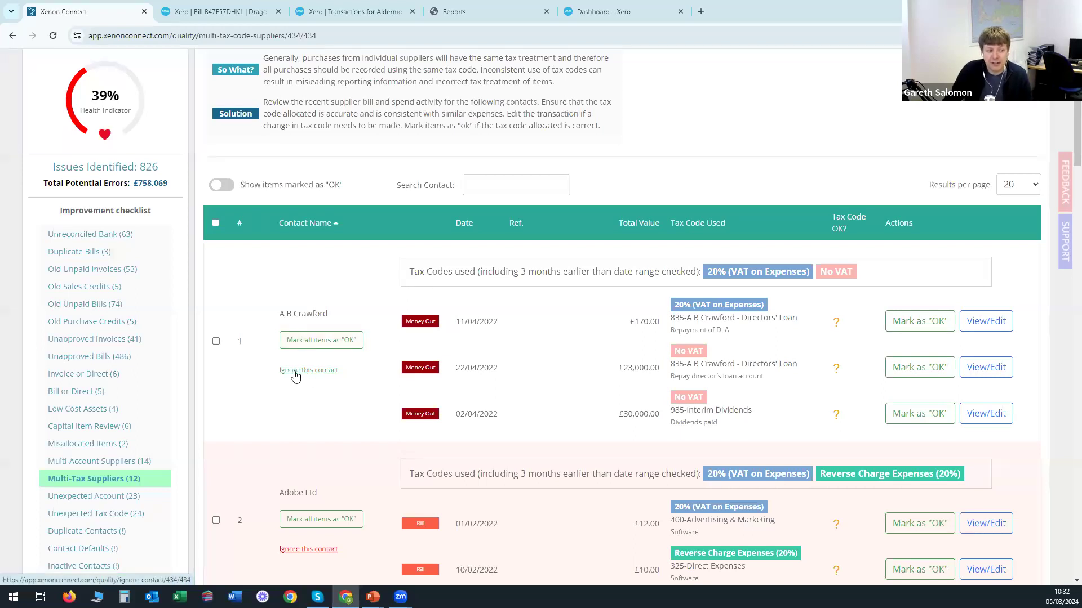
scroll(428, 369, "down", 2)
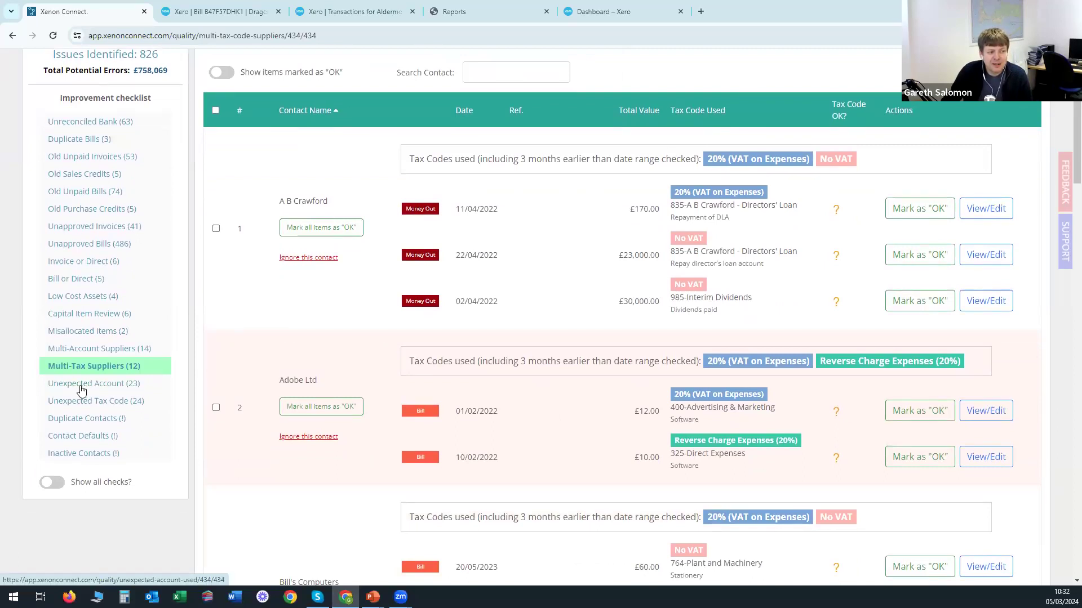
left_click(81, 386)
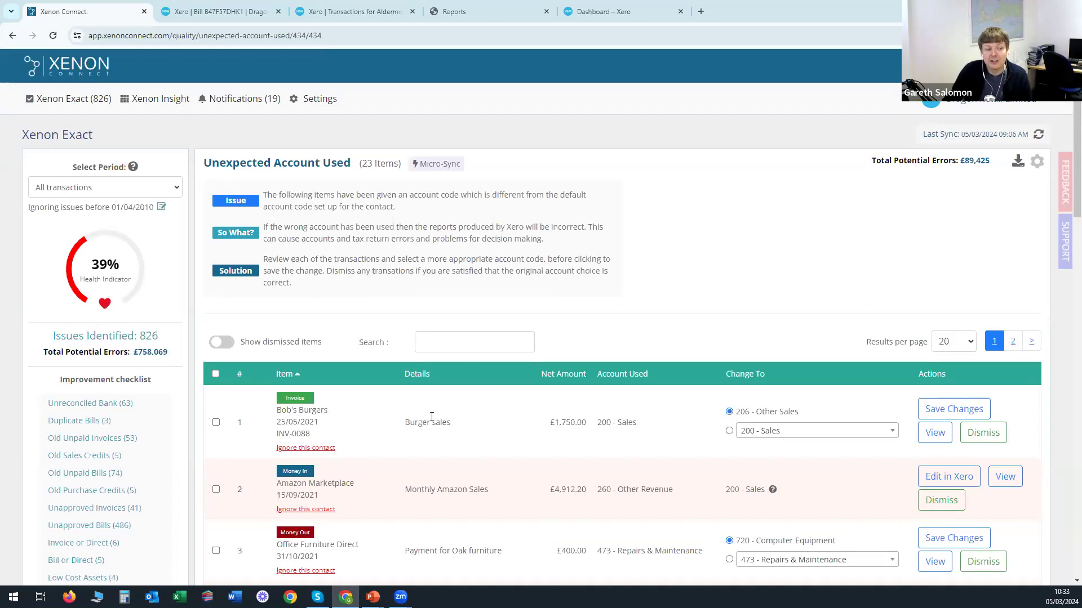
Highlight Bob's Burgers invoice INV-0088, £1,750.00 coded 200 - Sales.
left_click_drag(275, 415, 330, 424)
left_click(398, 408)
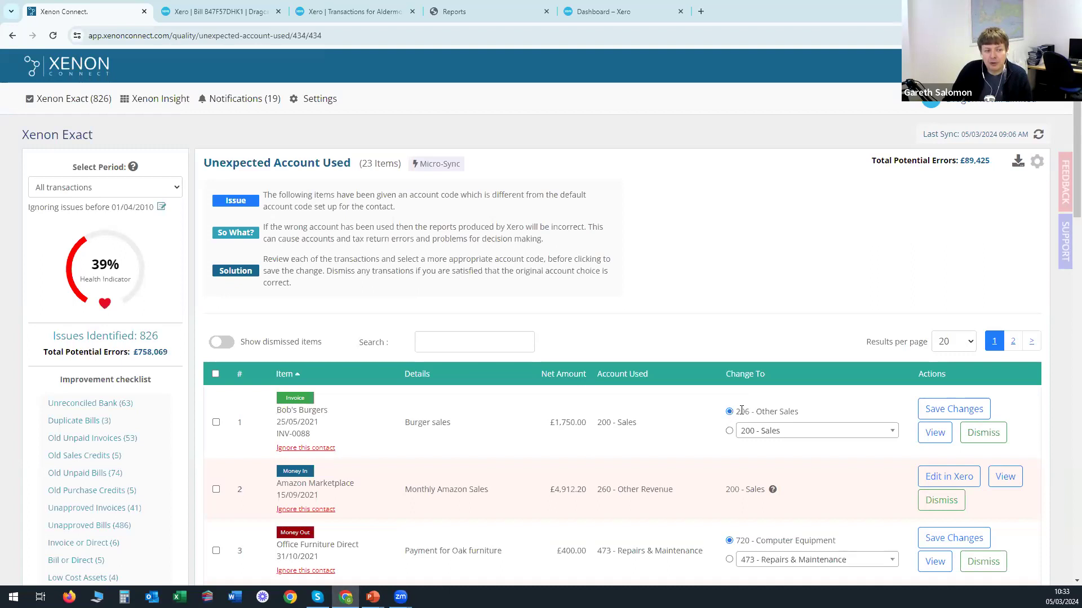
View INV-0088 in Xero and show Bob's Burgers' financial details, default account 206 - Other Sales.
left_click(936, 434)
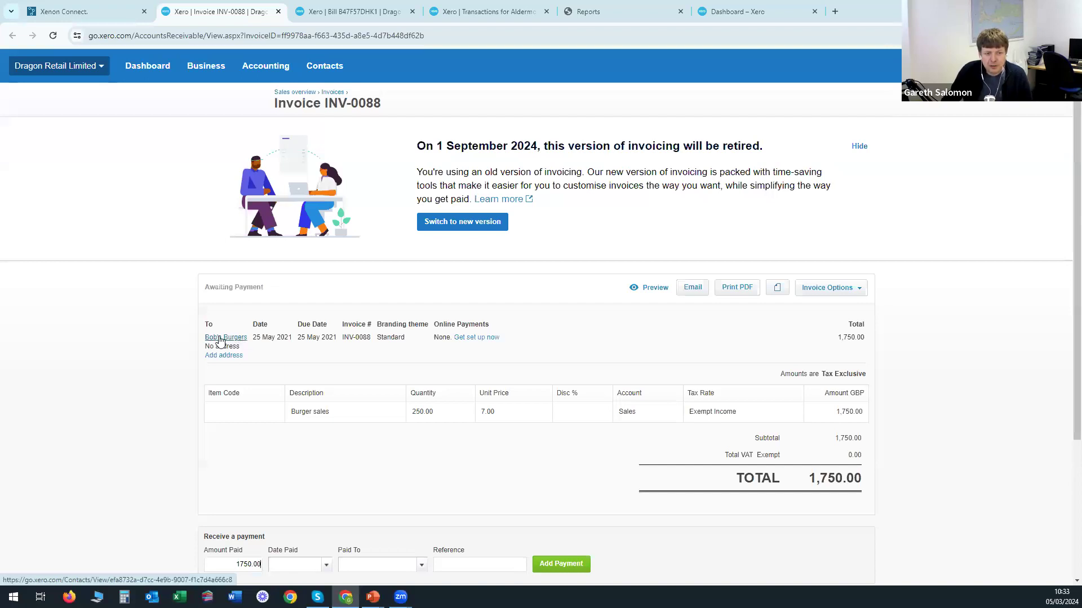
left_click(225, 338)
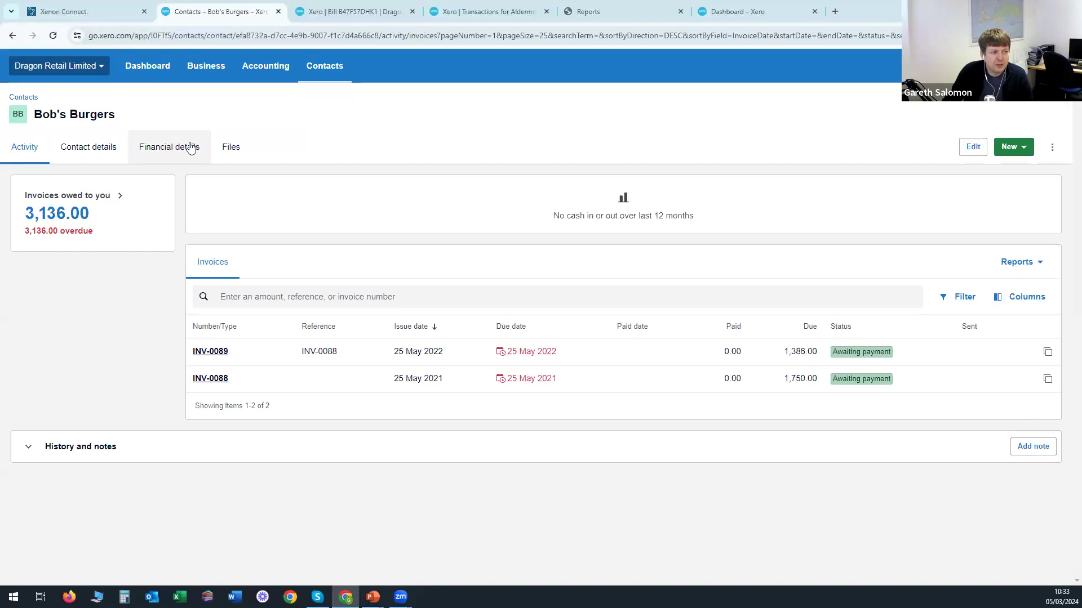
left_click(110, 149)
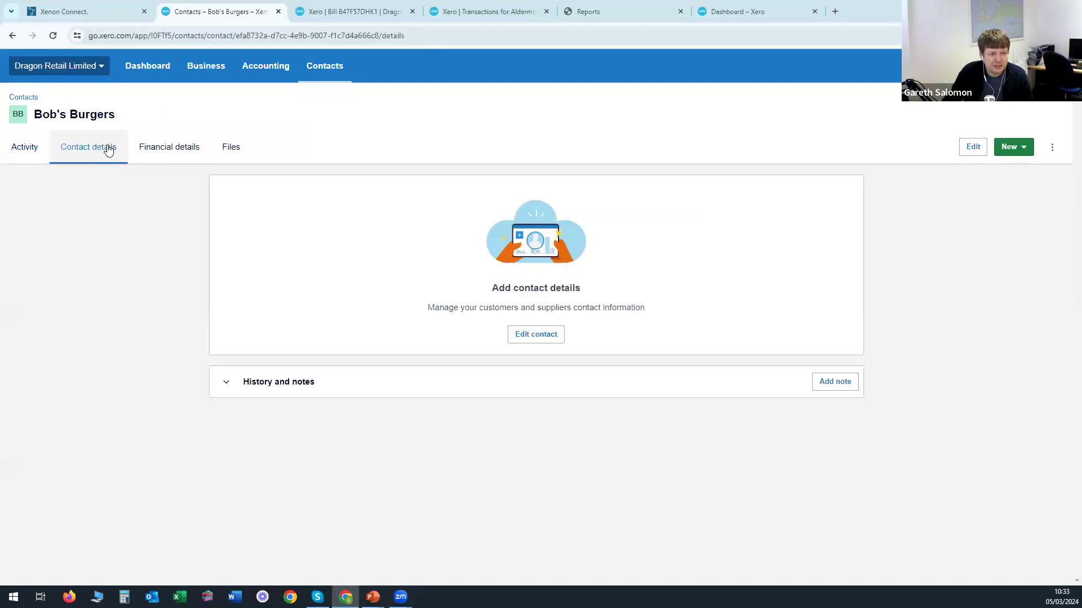
left_click(145, 152)
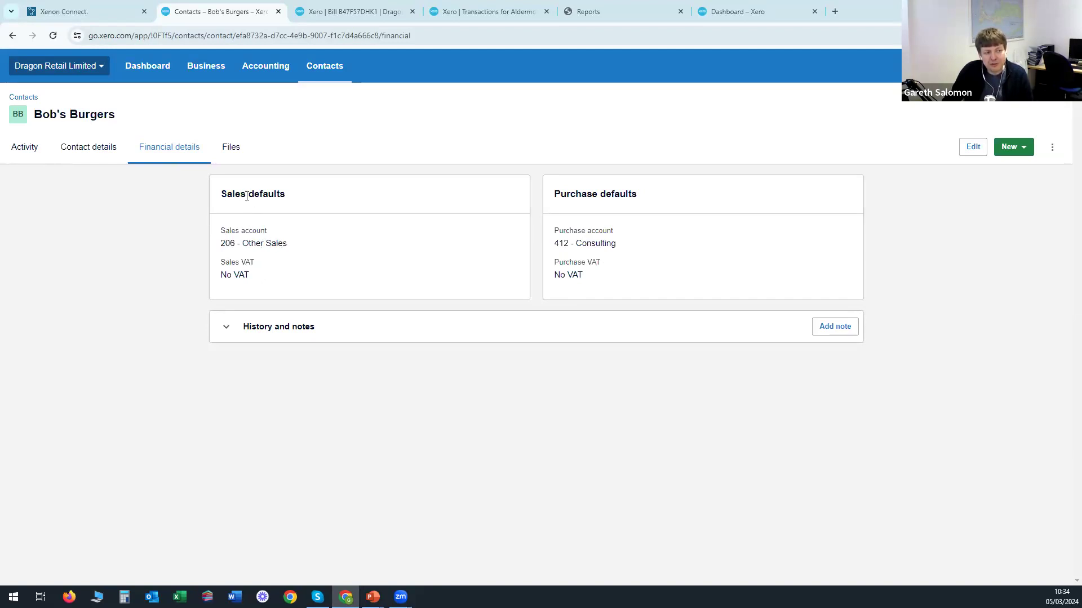
Back in Xenon Connect, highlight suggested 206 - Other Sales versus the 200 - Sales actually used.
left_click(92, 15)
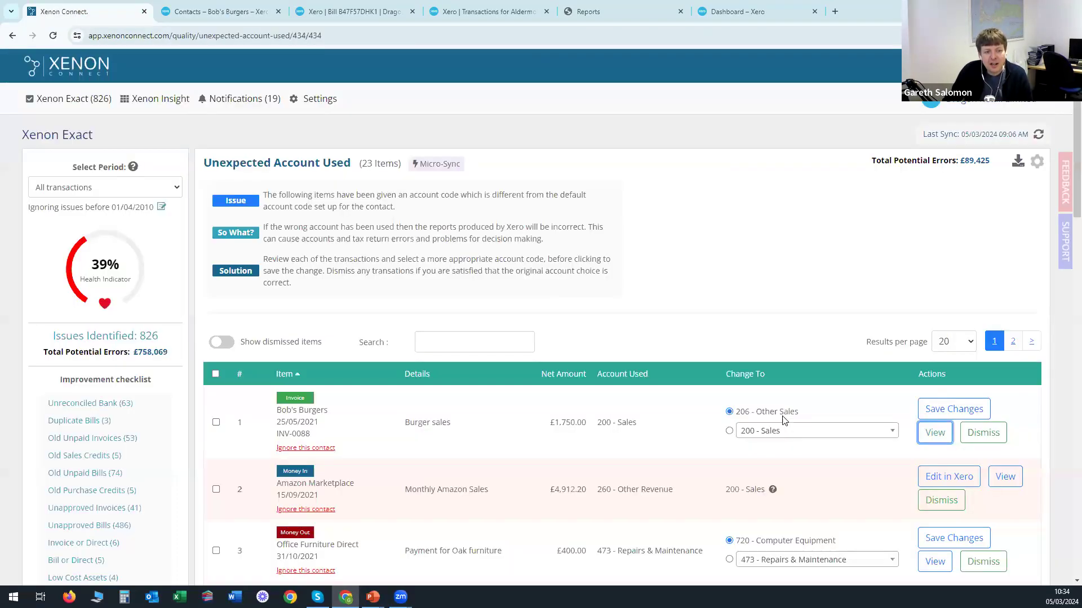
left_click_drag(798, 413, 741, 415)
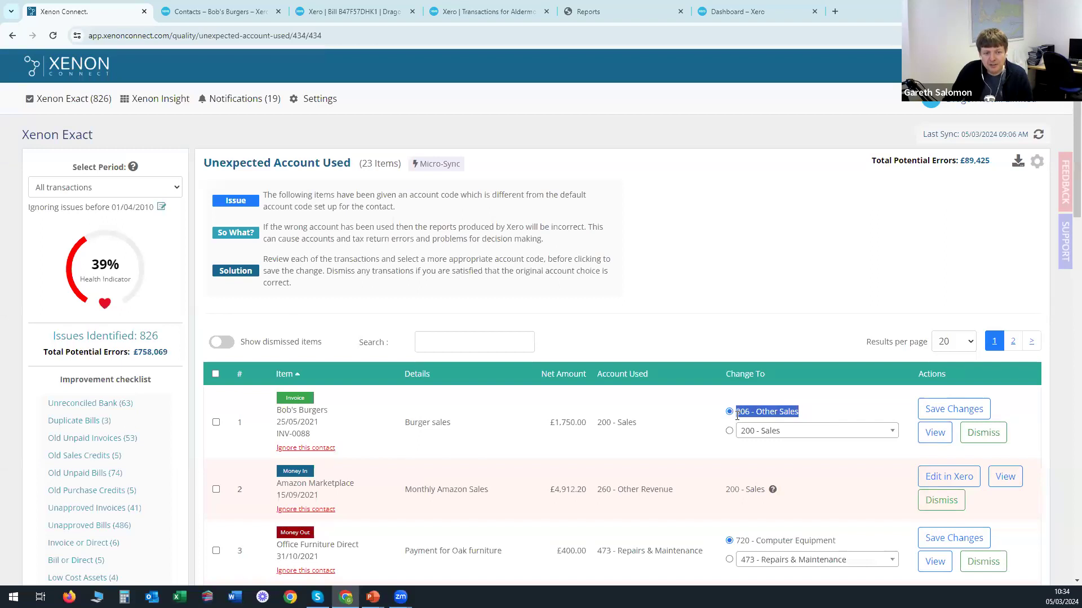
left_click(771, 413)
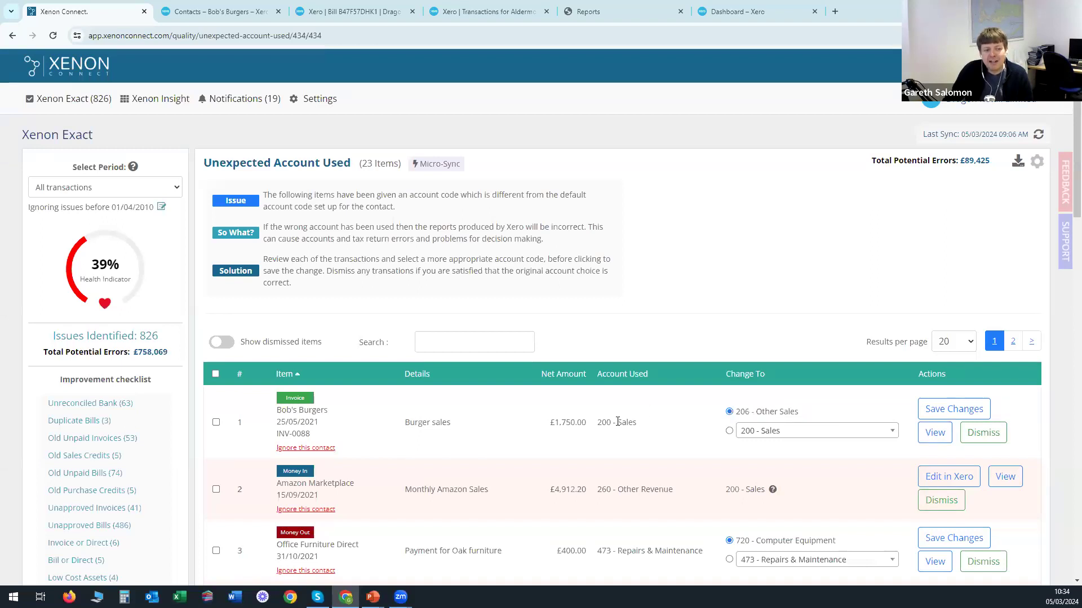
left_click_drag(641, 431, 599, 424)
left_click(633, 424)
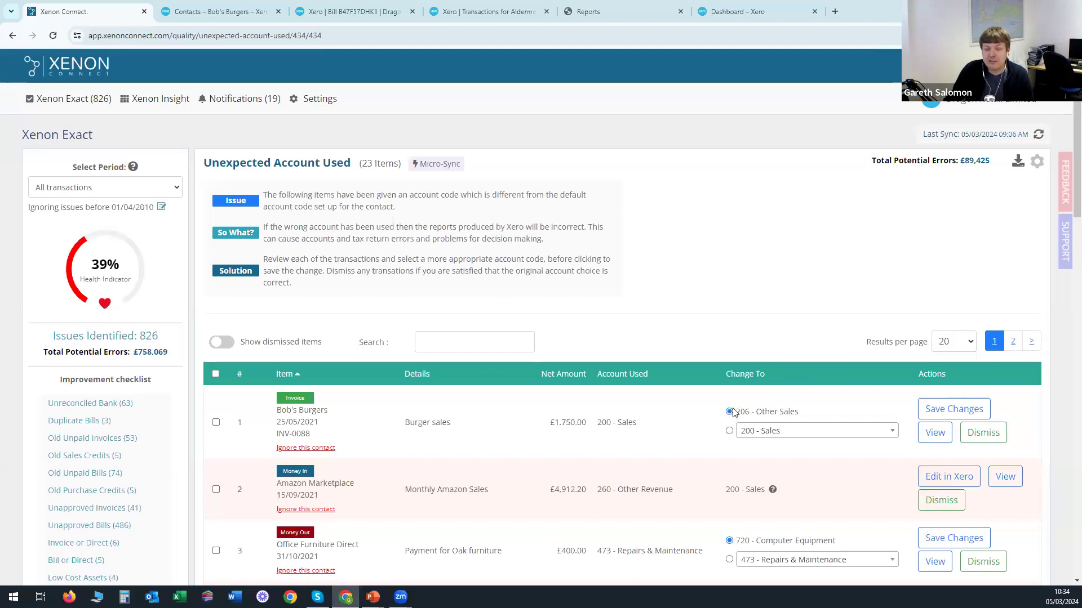
Highlight 'Other Sales' in the suggestion, then open the Unexpected Tax Code (24) check.
left_click_drag(796, 413, 750, 413)
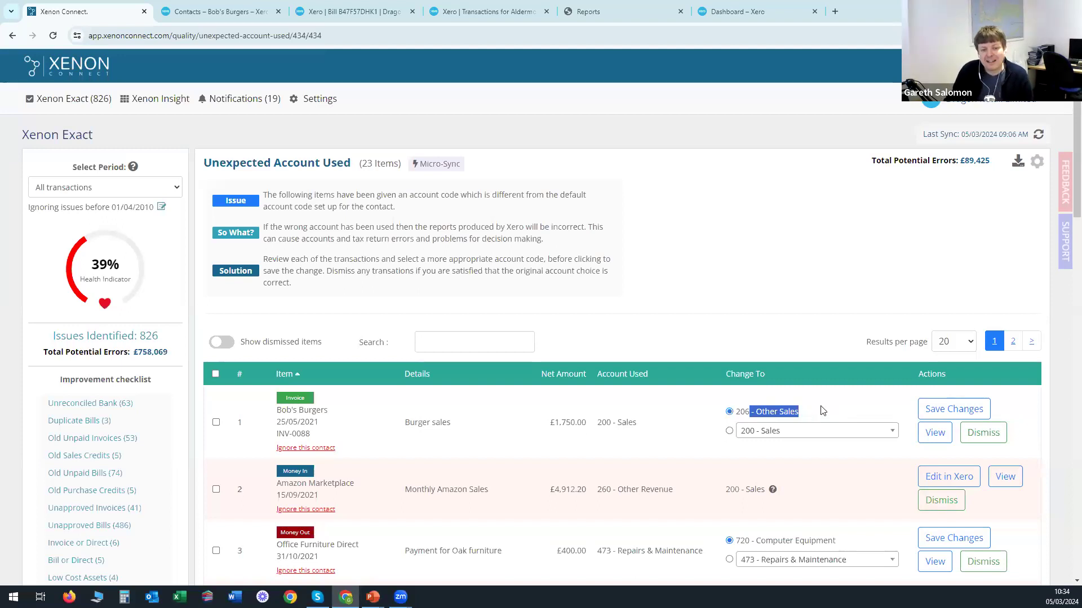
left_click(823, 411)
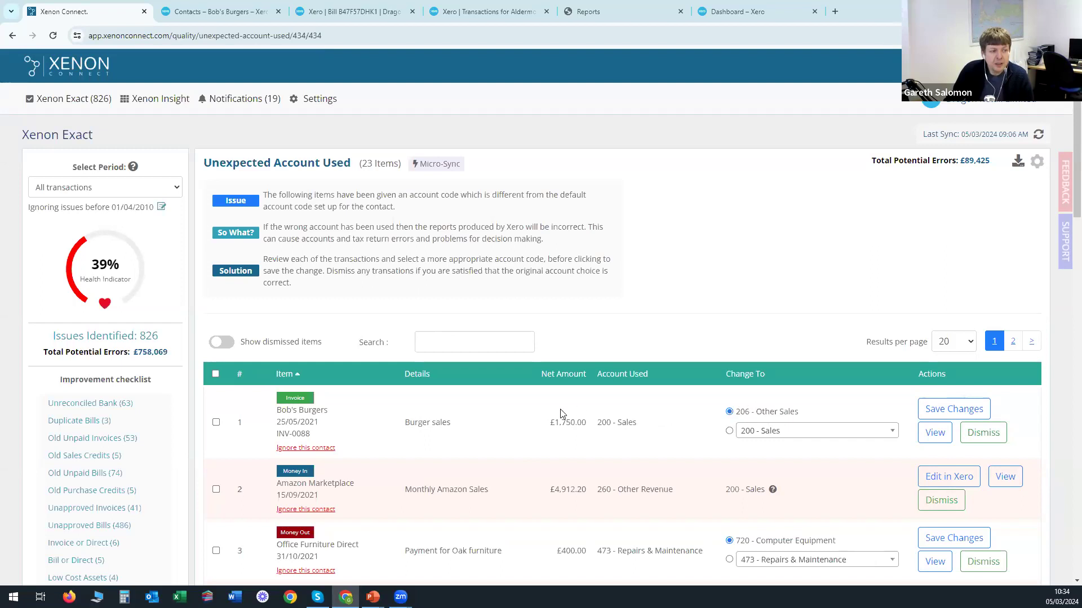
scroll(394, 422, "down", 4)
left_click(93, 460)
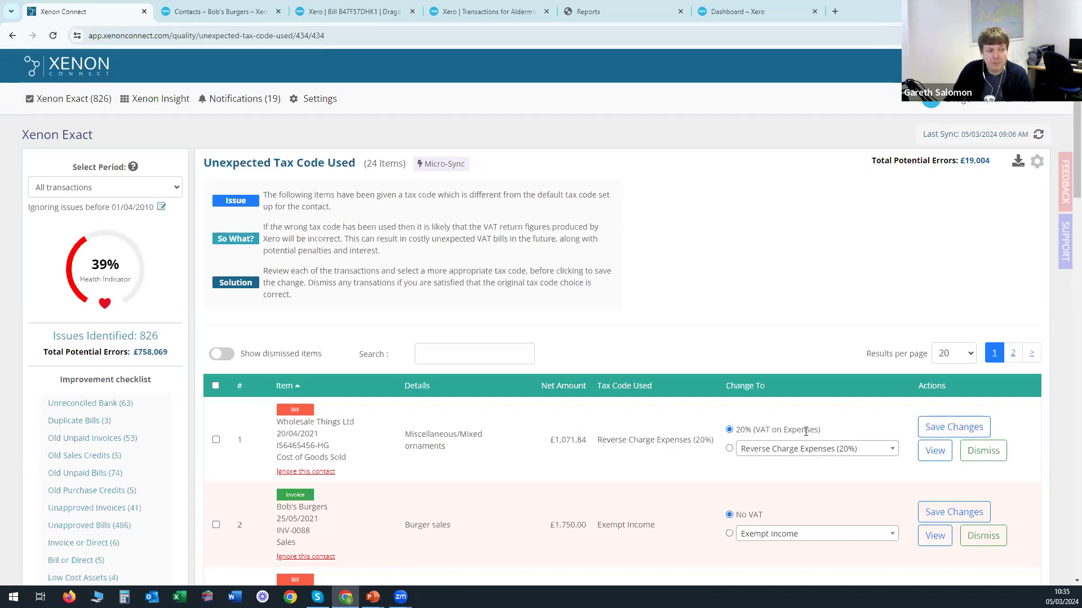
Scroll through the Unexpected Tax Code list, including the £1,071.84 Reverse Charge Expenses bill.
scroll(727, 377, "down", 4)
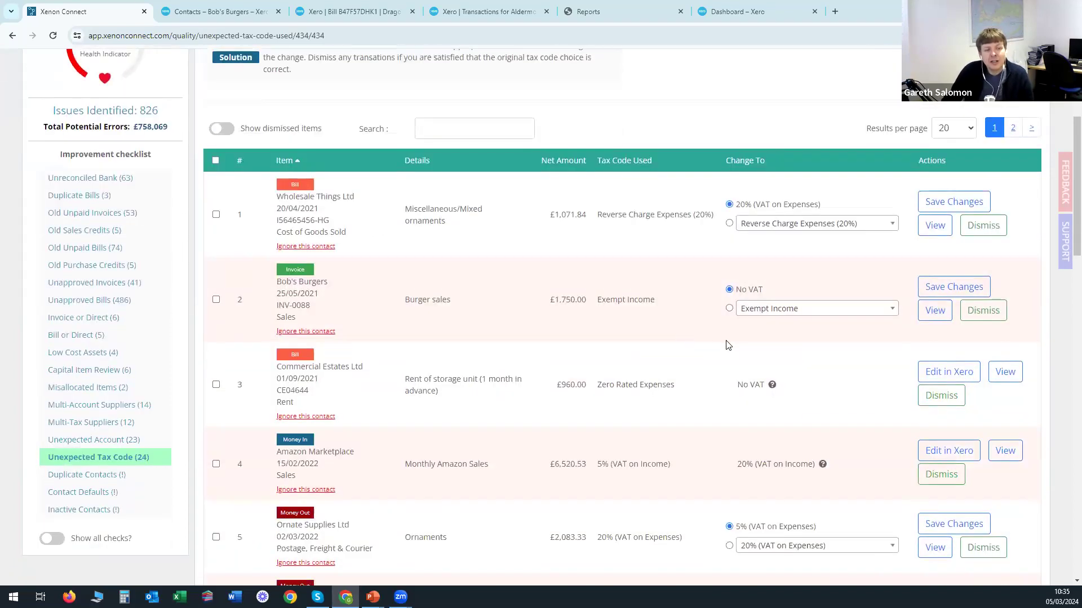
scroll(681, 330, "up", 1)
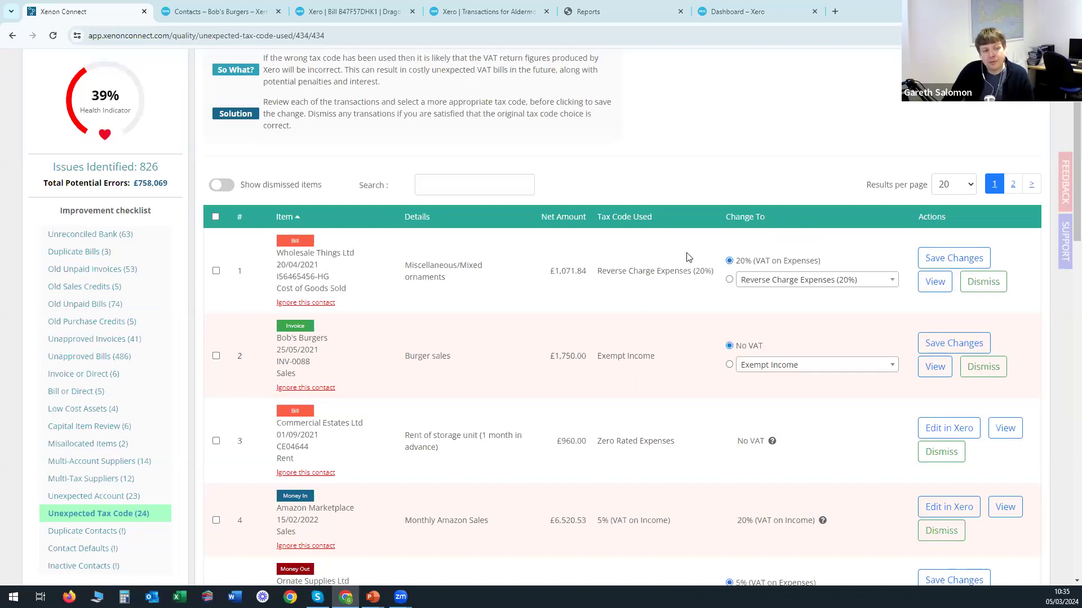
scroll(686, 269, "down", 2)
scroll(704, 258, "down", 2)
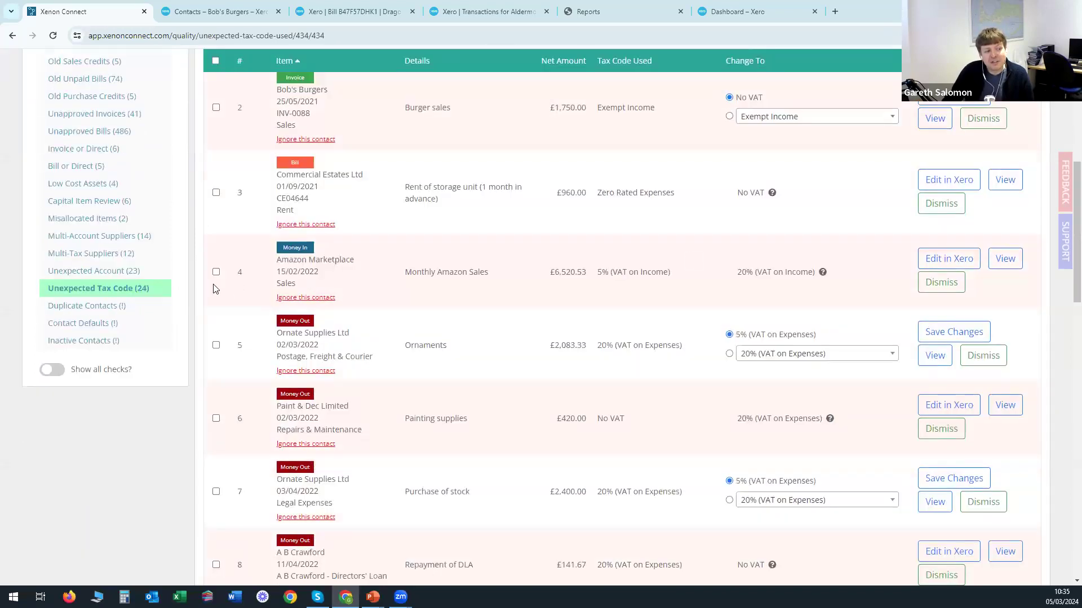
Open Contact Defaults and set Accountex Limited's usual sales account to 200 - Sales.
left_click(85, 323)
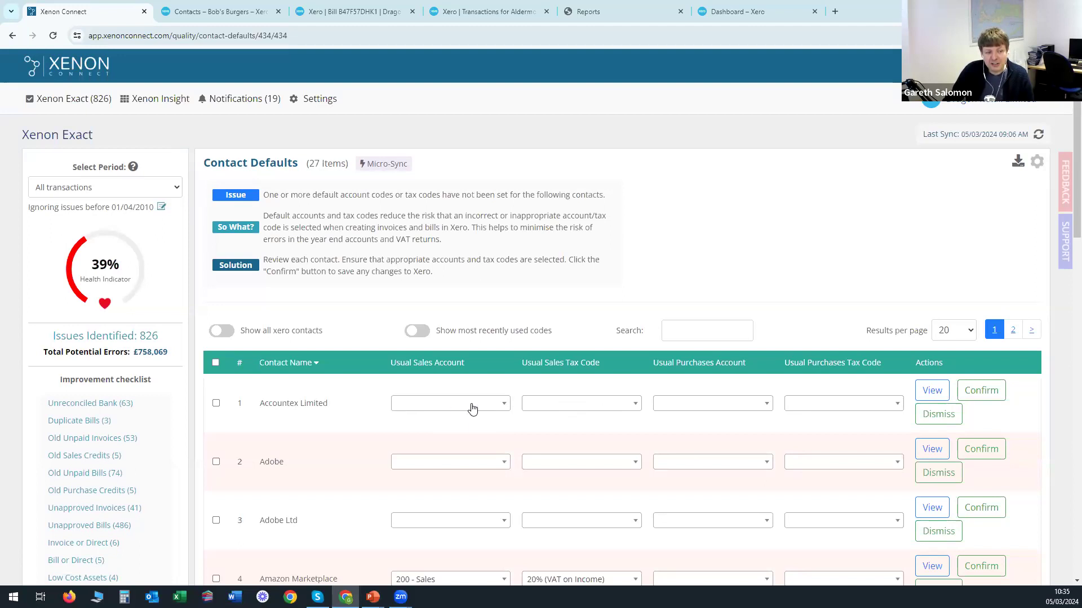
left_click(442, 405)
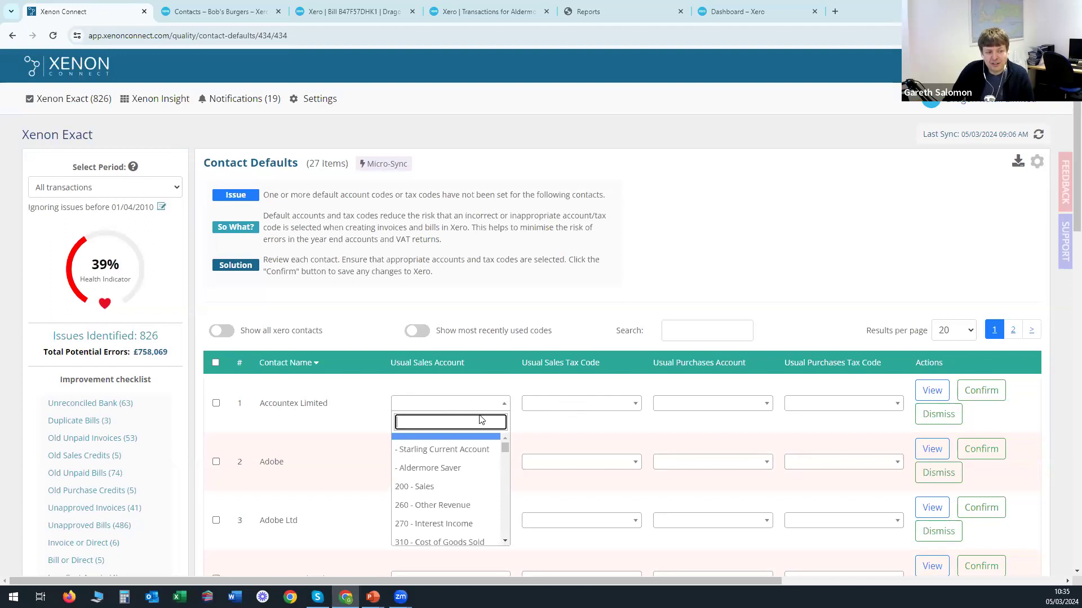
left_click(430, 488)
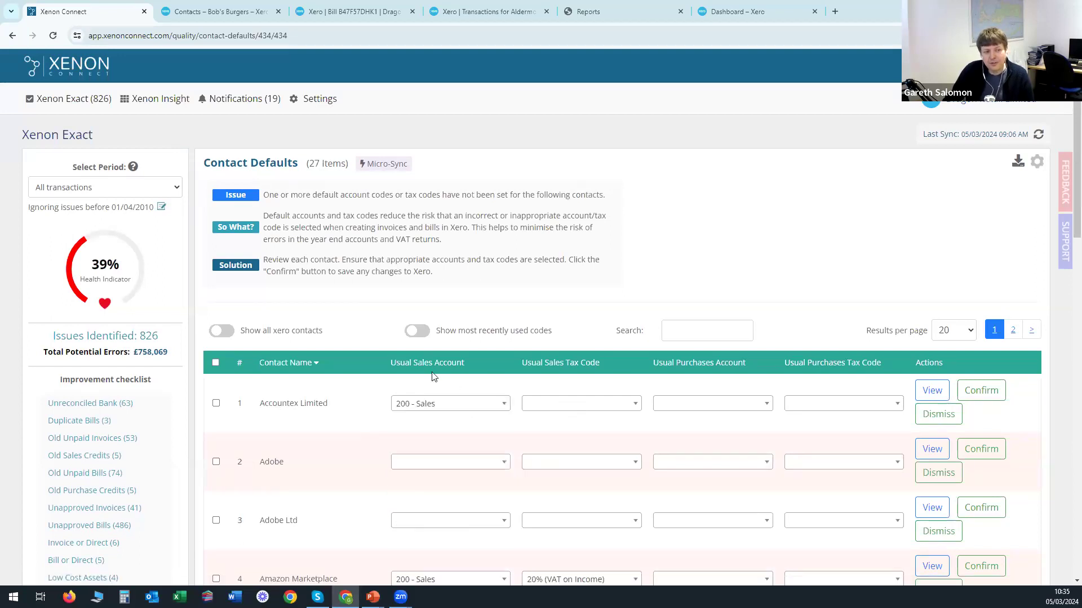
Set Accountex Limited's usual sales tax code to 20% (VAT on Income).
left_click(596, 411)
scroll(602, 509, "down", 2)
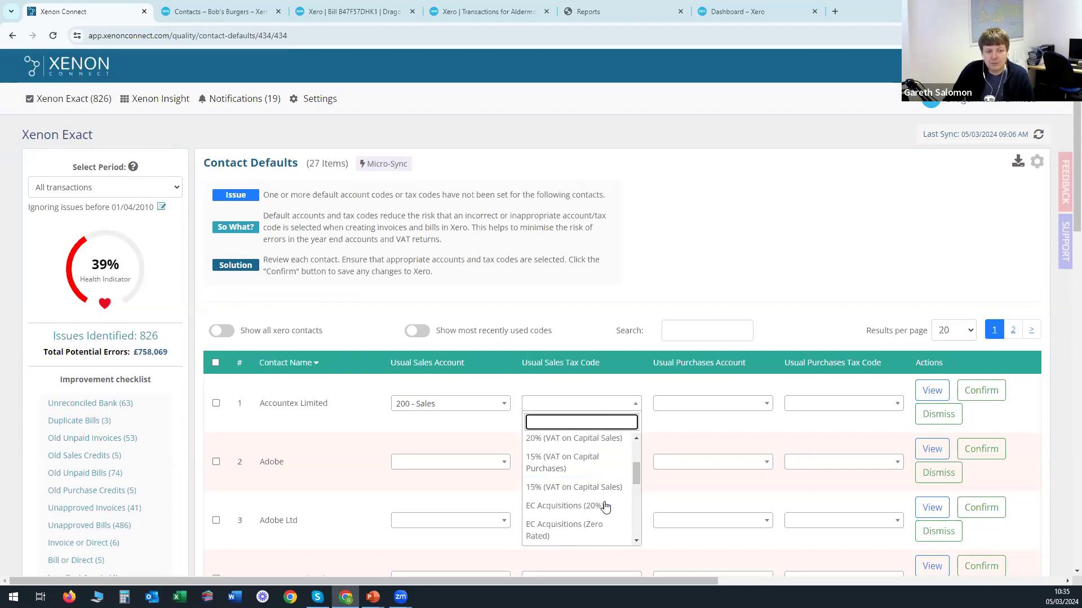
scroll(597, 516, "down", 3)
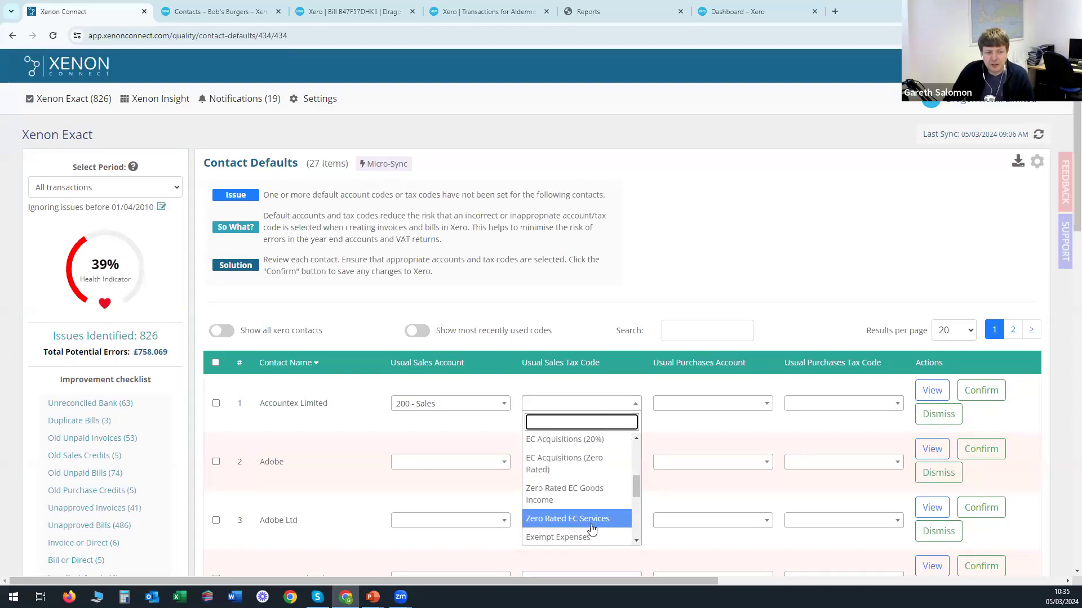
scroll(577, 524, "down", 2)
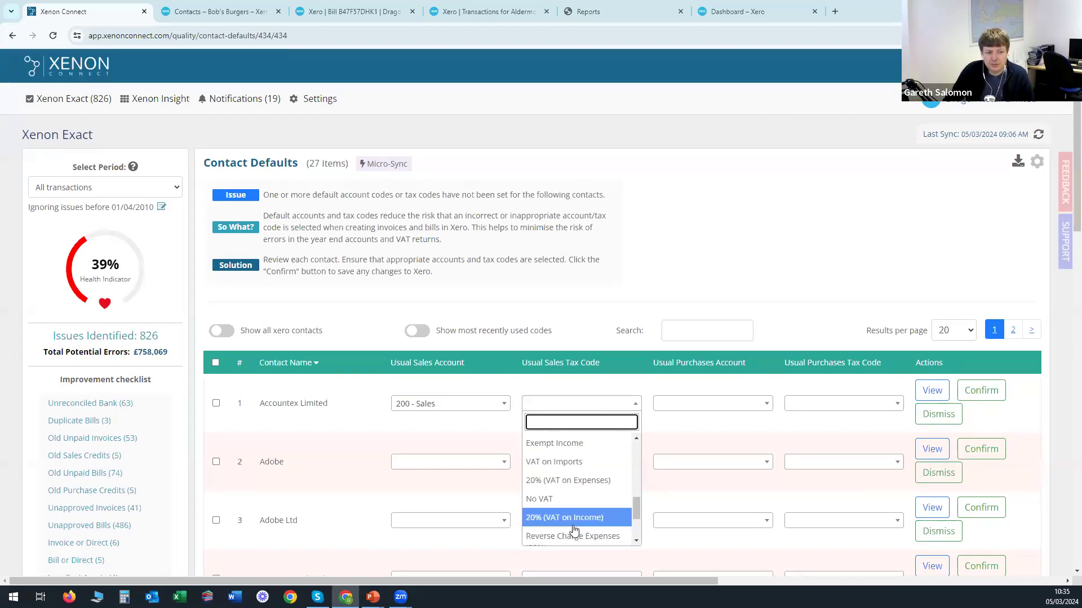
left_click(570, 515)
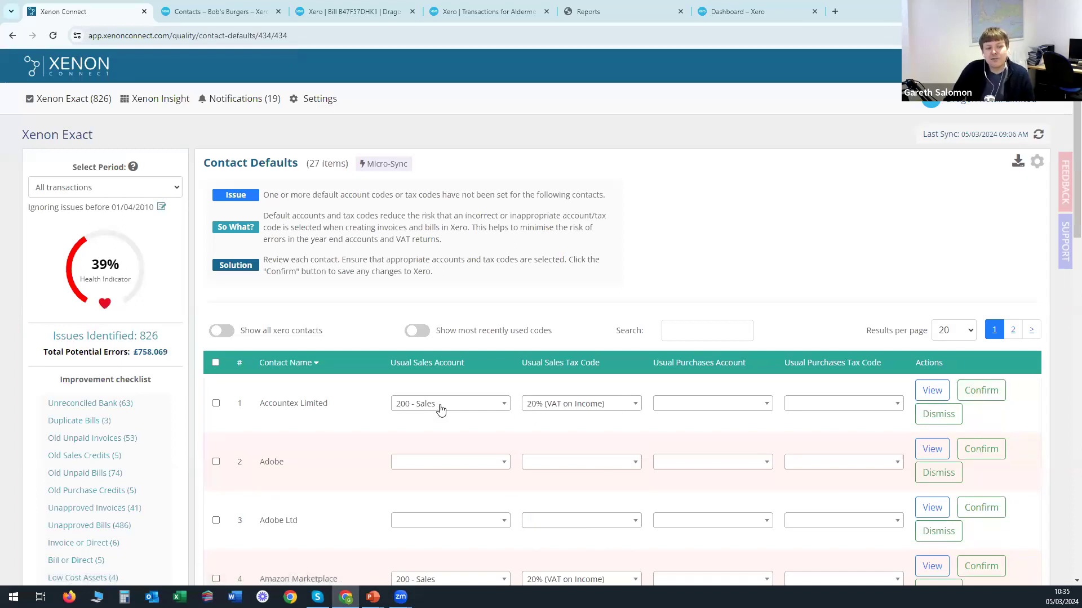
left_click_drag(267, 405, 335, 410)
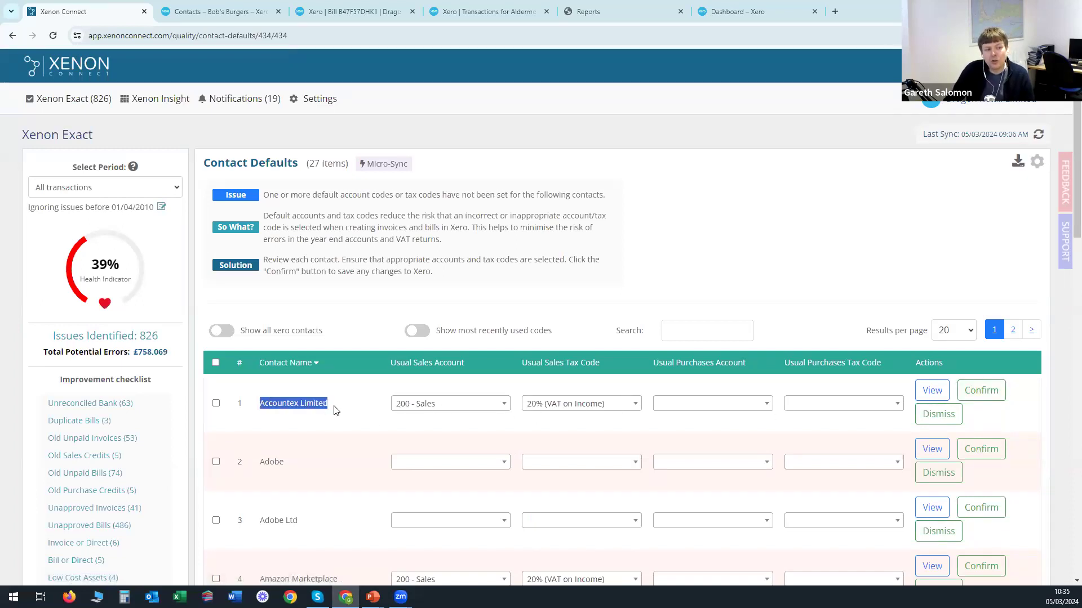
left_click(354, 404)
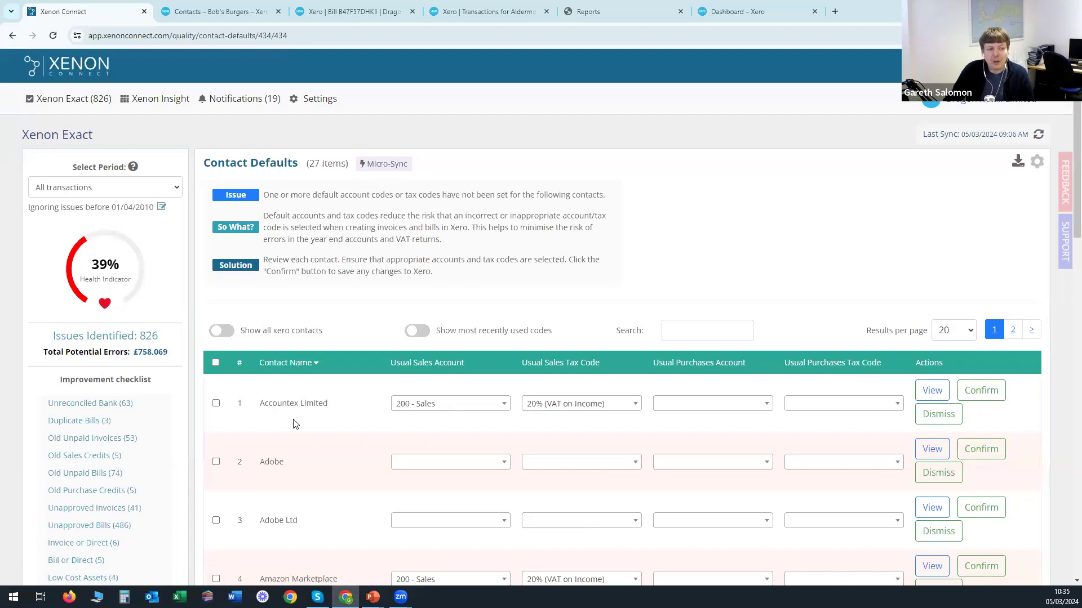
scroll(314, 442, "down", 2)
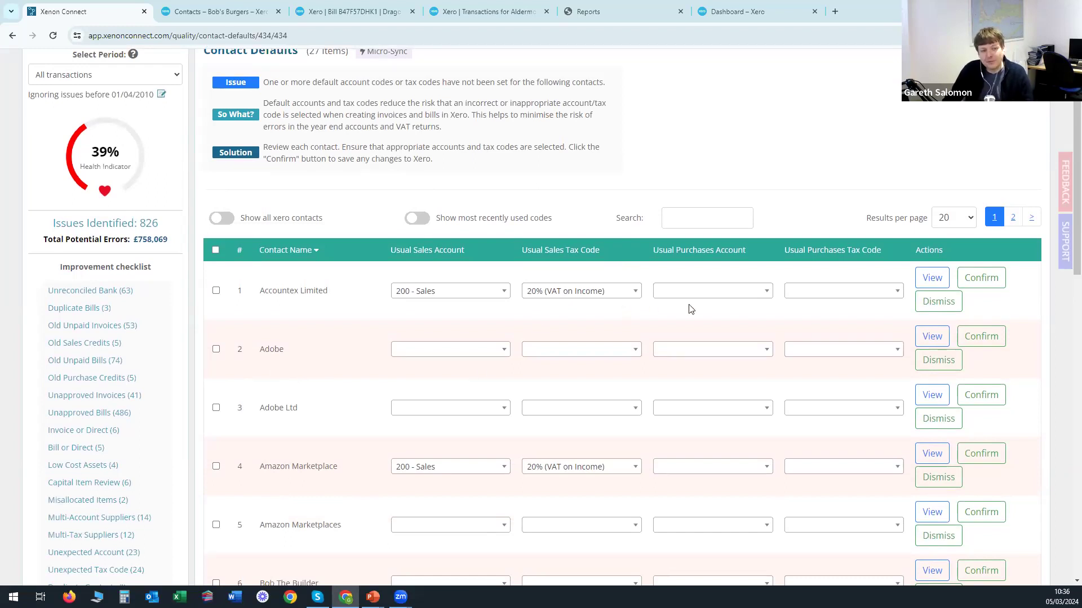
scroll(667, 371, "up", 2)
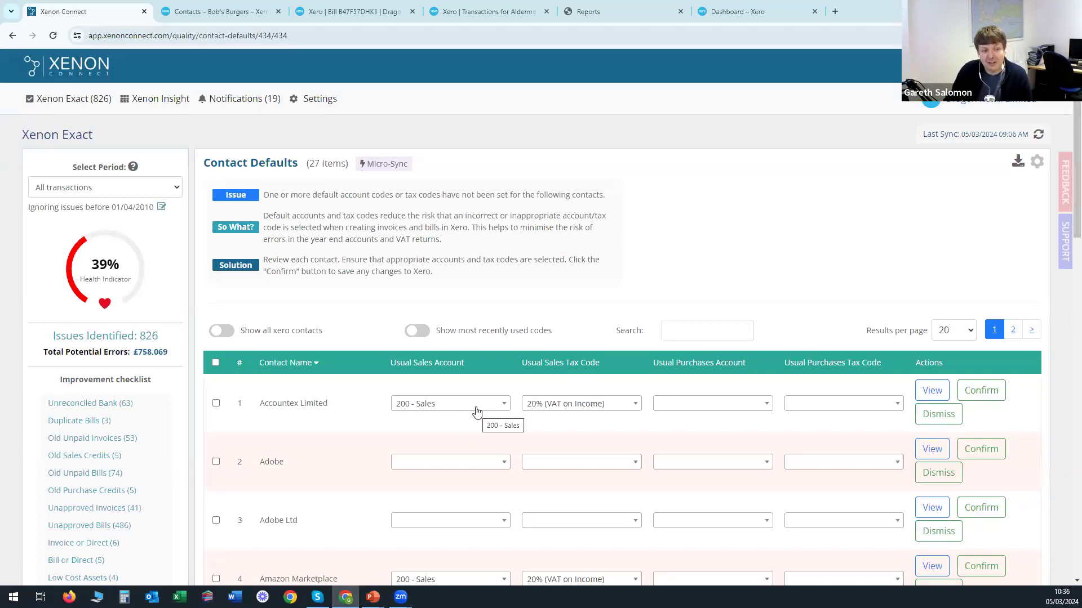
Turn on 'Show most recently used codes' and pick out the Adobe contact.
left_click(417, 332)
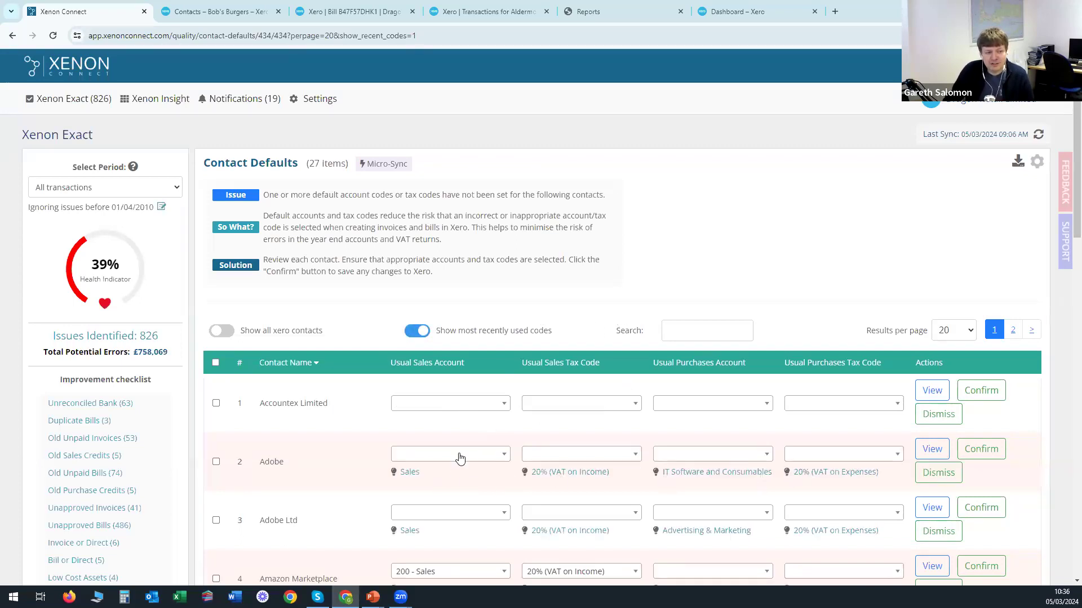
scroll(376, 442, "down", 1)
double_click(265, 407)
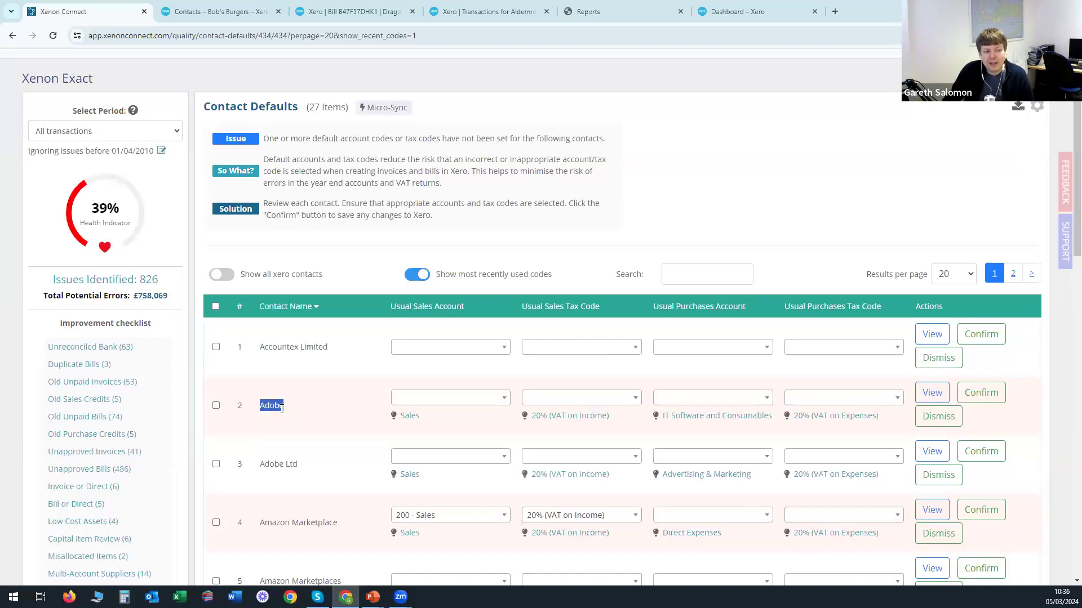
Fill Adobe's defaults: 200 - Sales, 20% VAT on Income, IT Software and Consumables, 20% VAT on Expenses.
left_click(410, 417)
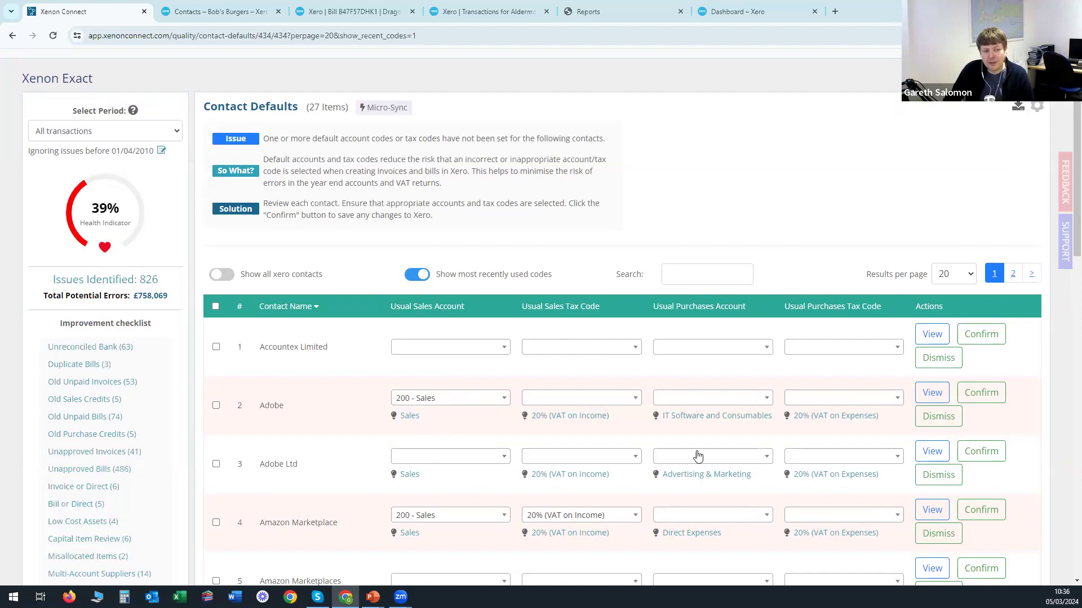
left_click(592, 419)
left_click(704, 417)
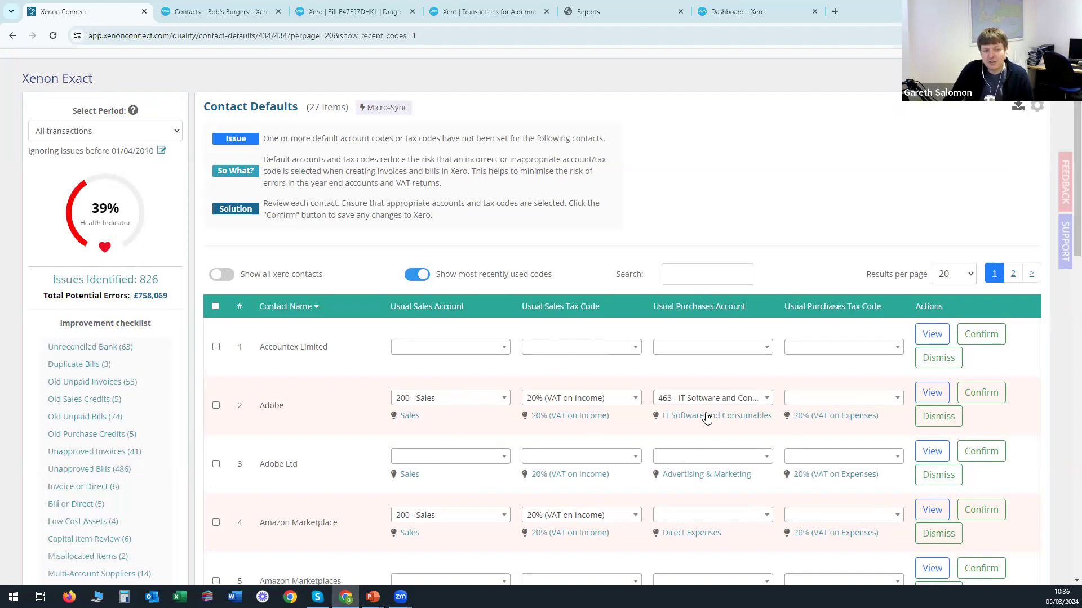
left_click(824, 419)
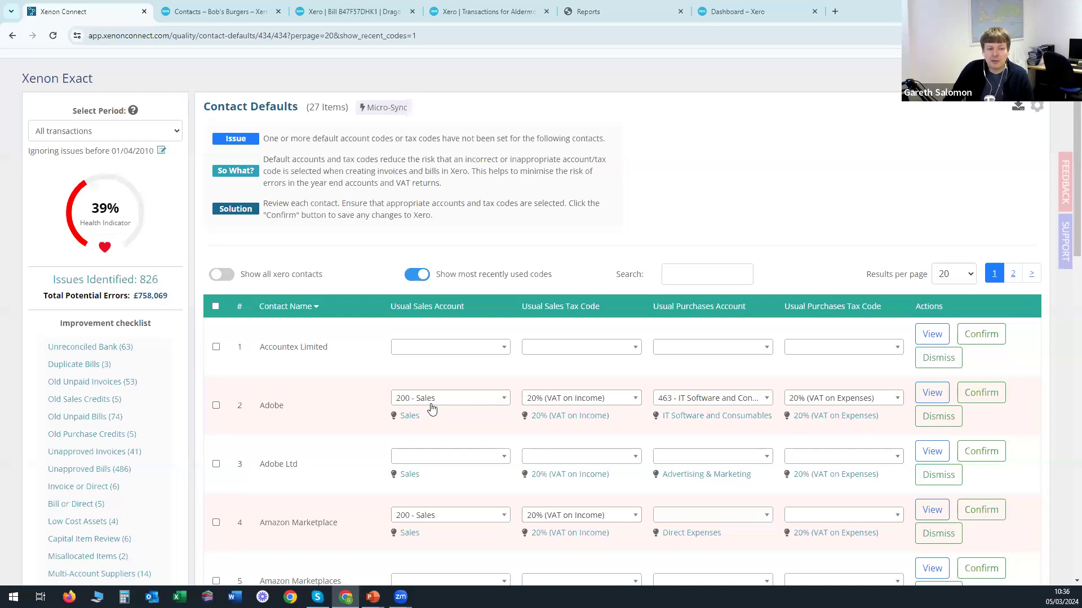
double_click(271, 407)
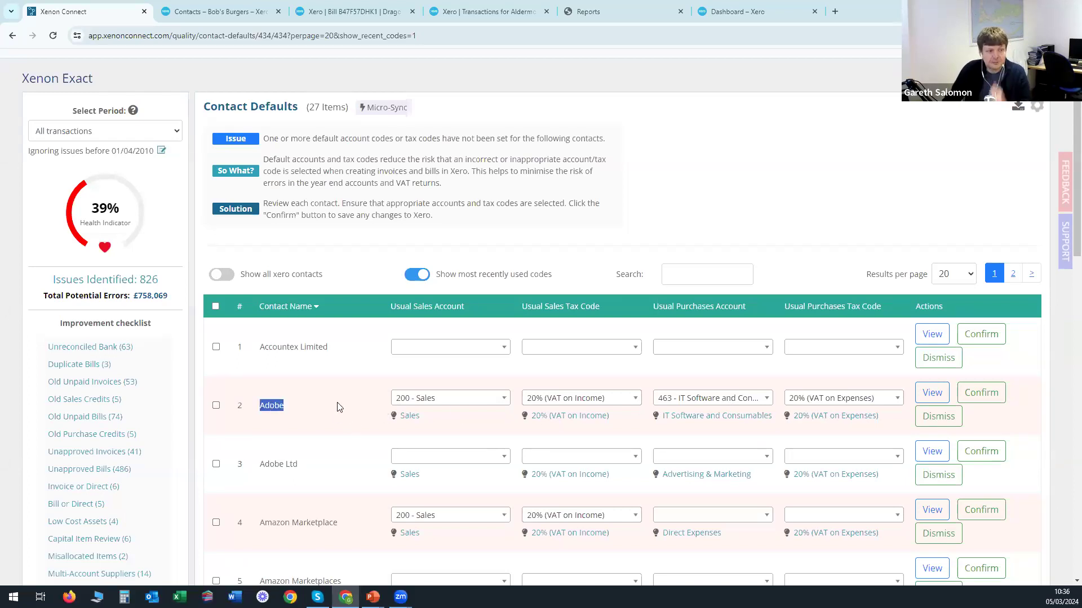
scroll(338, 406, "down", 4)
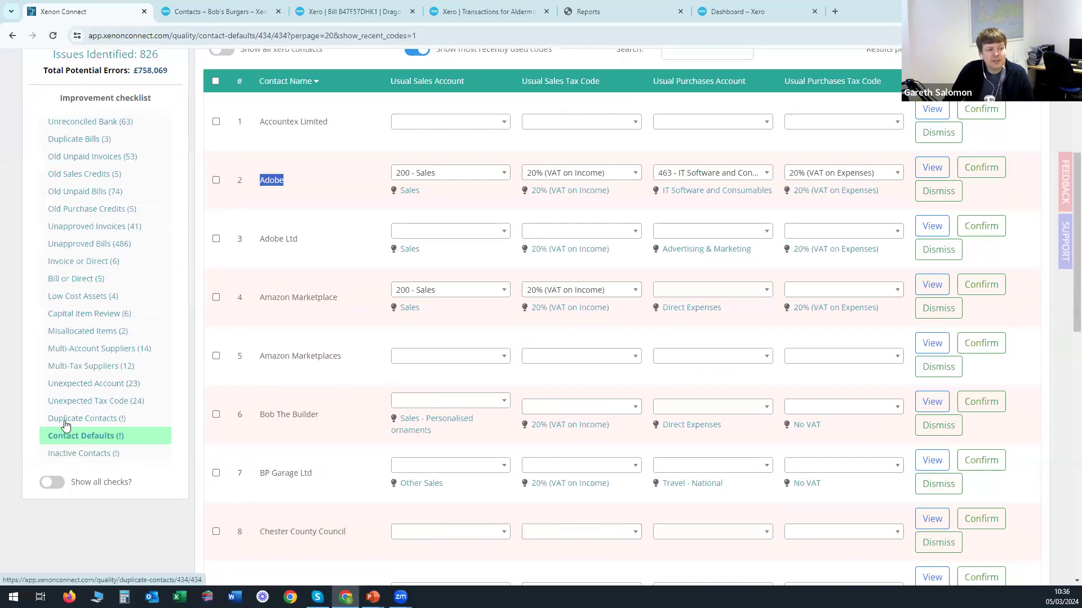
Open Duplicate Contacts and scroll through the 9 matched contact pairs.
left_click(73, 423)
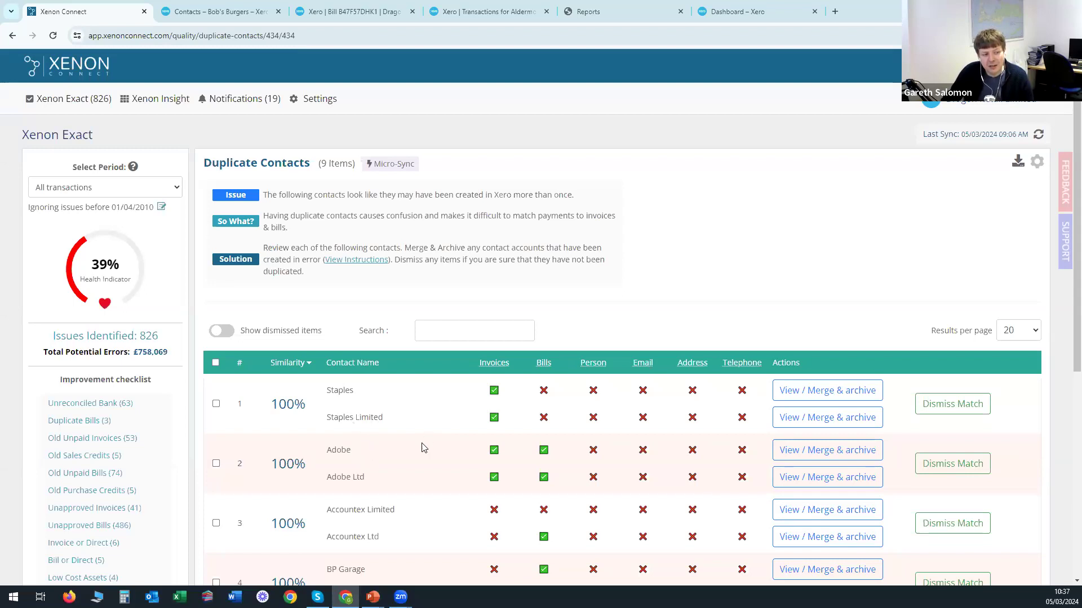
scroll(420, 509, "down", 3)
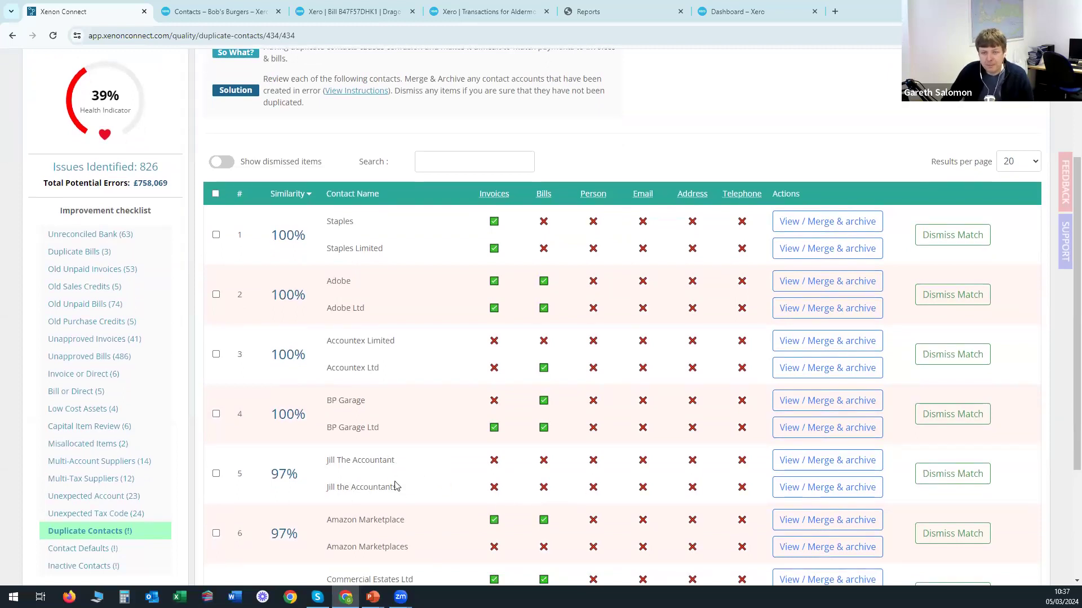
scroll(431, 490, "up", 3)
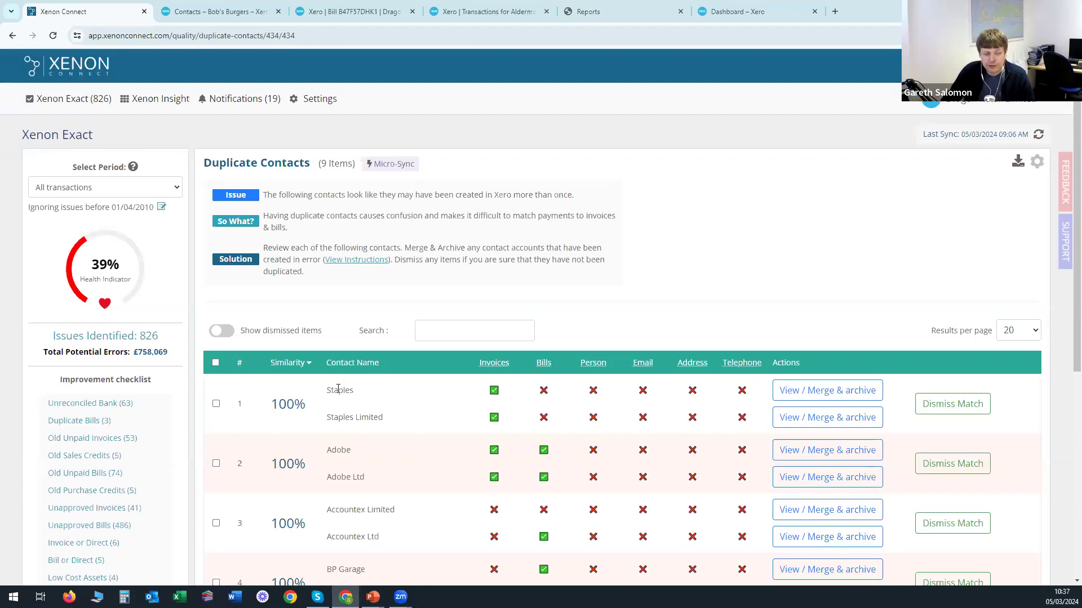
Emphasise 'Limited' in Staples Limited and 'Ltd' in Adobe Ltd.
double_click(370, 417)
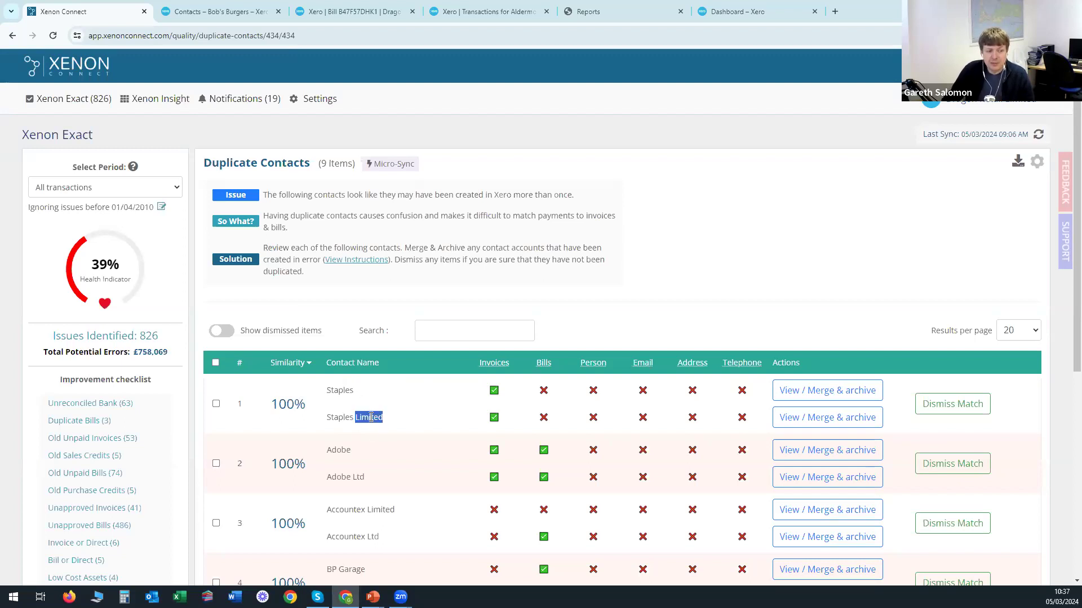
left_click(359, 477)
double_click(358, 477)
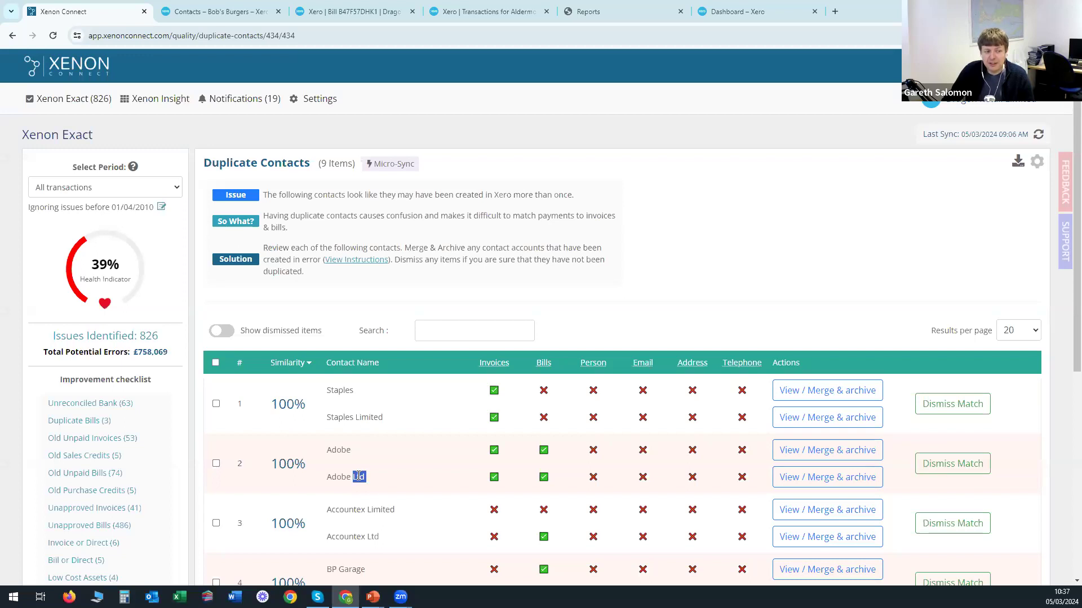
left_click(400, 478)
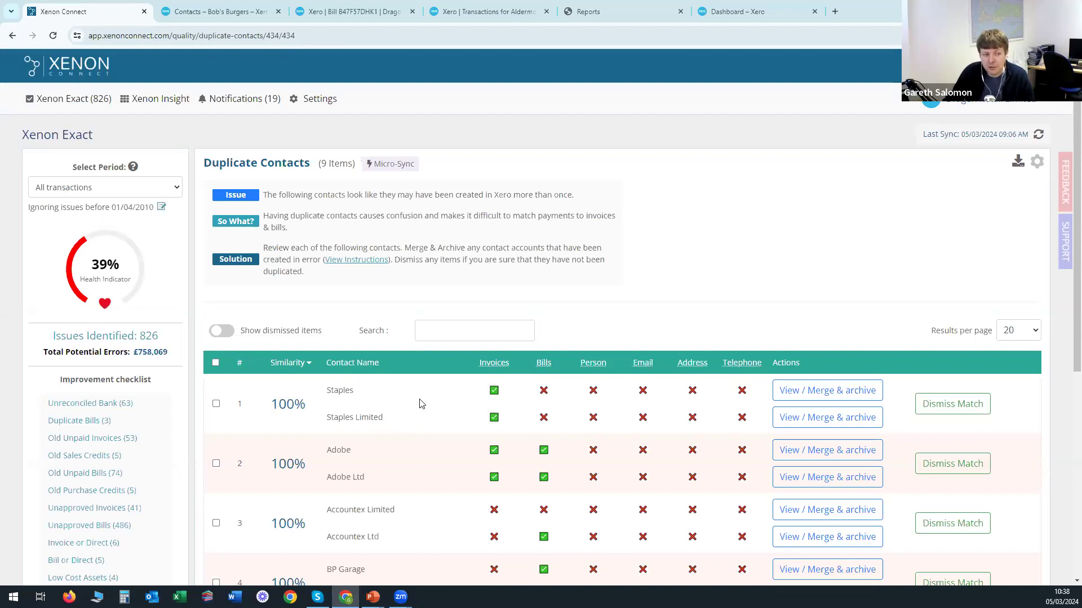
Emphasise the near-duplicate pair Amazon Marketplace and Amazon Marketplaces.
scroll(453, 422, "down", 5)
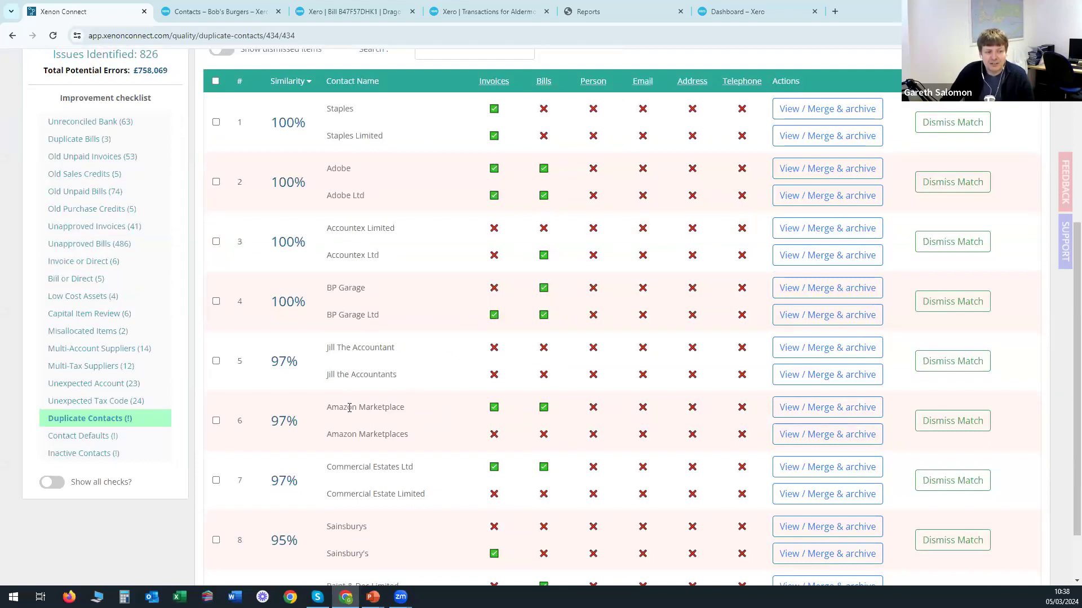
left_click_drag(329, 407, 412, 417)
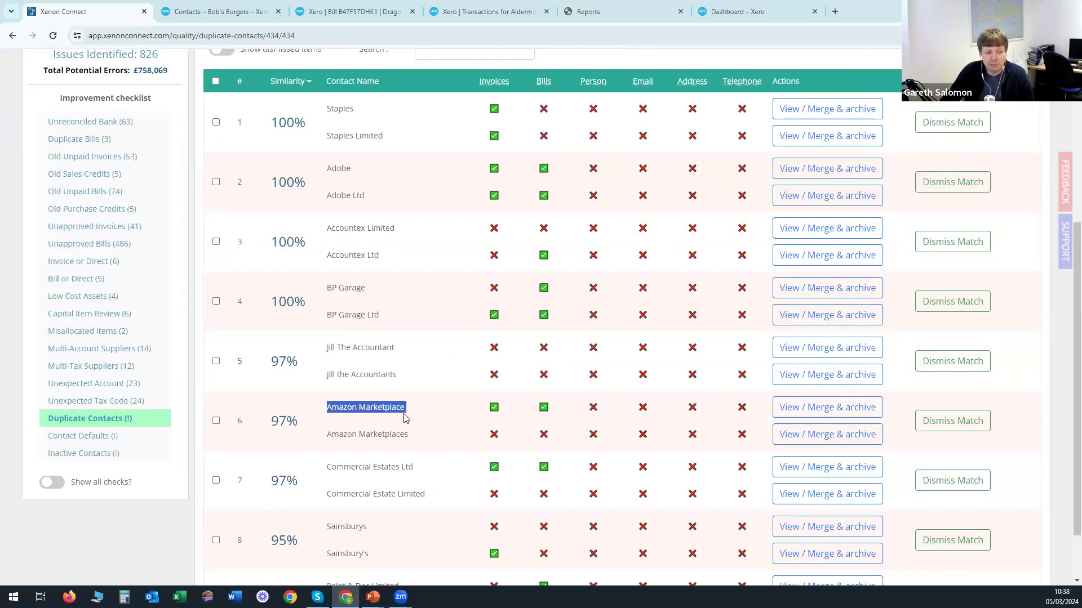
left_click(432, 418)
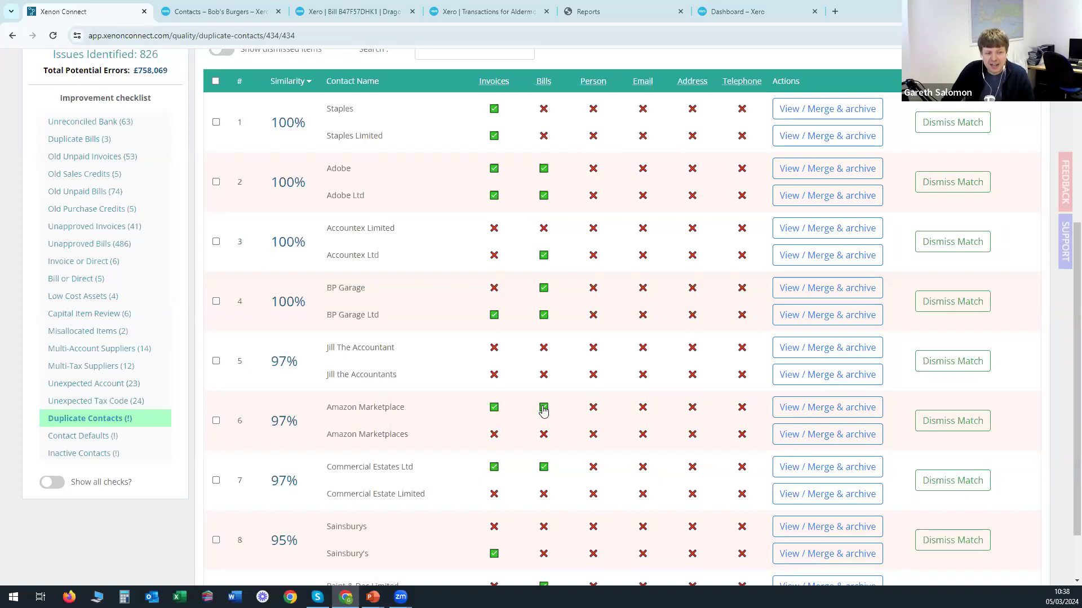
left_click_drag(329, 434, 408, 443)
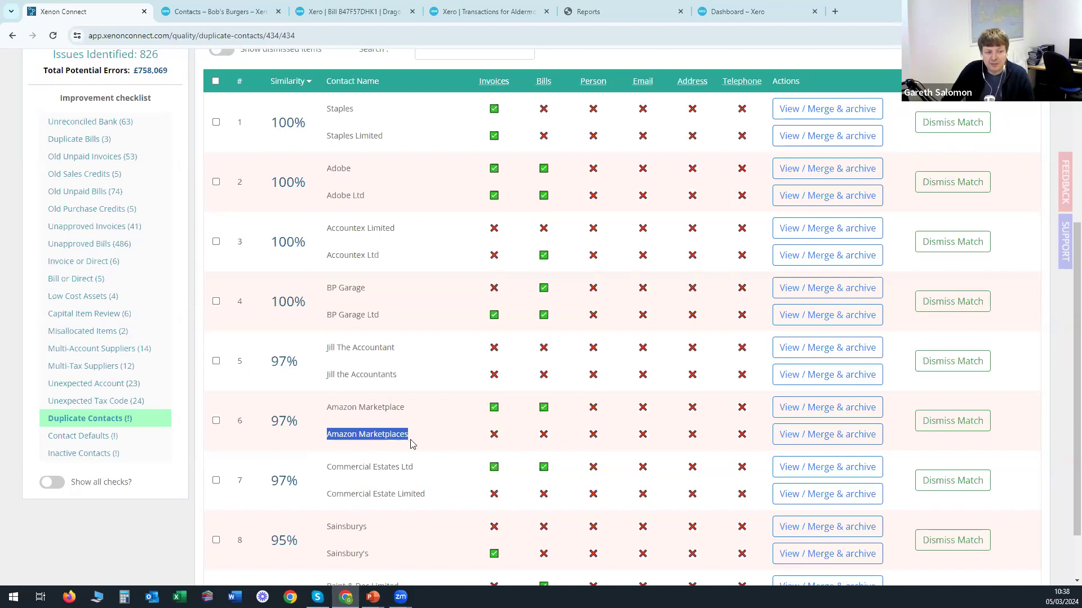
left_click(420, 444)
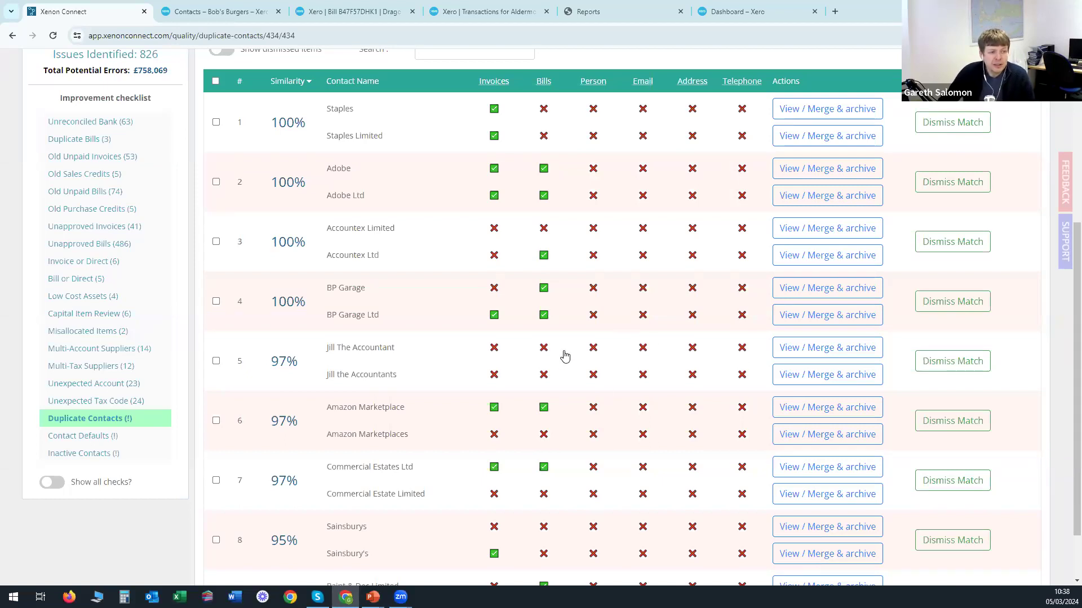
Open the Inactive Contacts check listing 18 contacts.
scroll(563, 357, "up", 2)
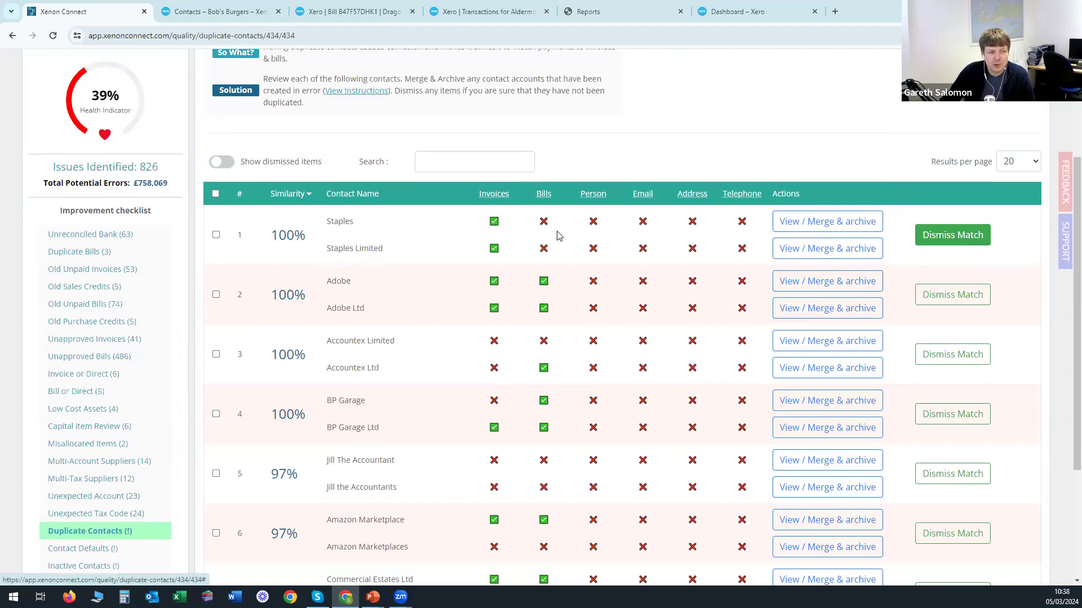
scroll(505, 307, "down", 3)
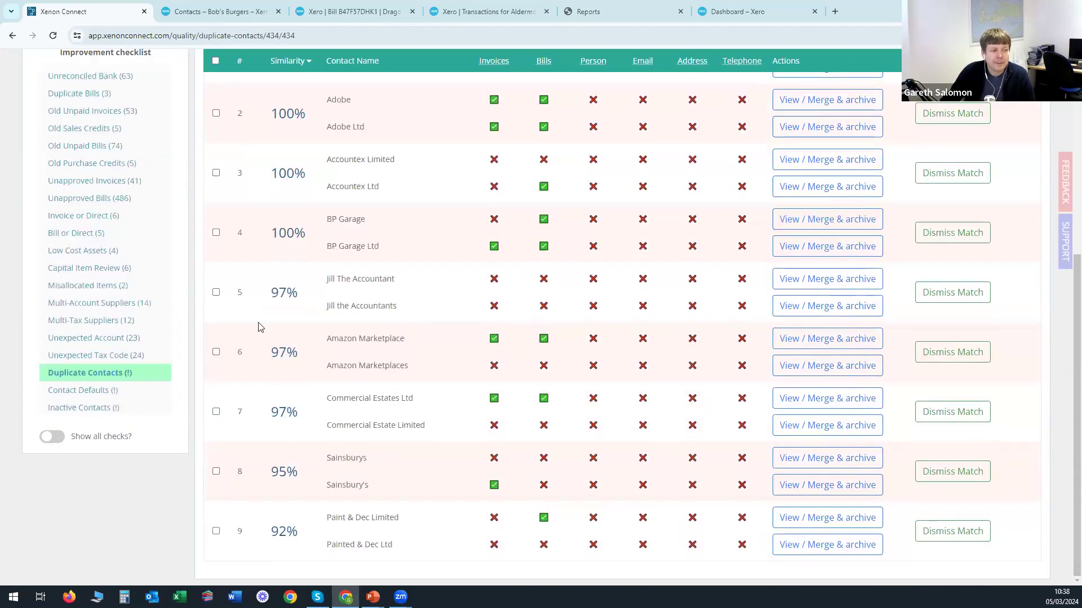
left_click(68, 409)
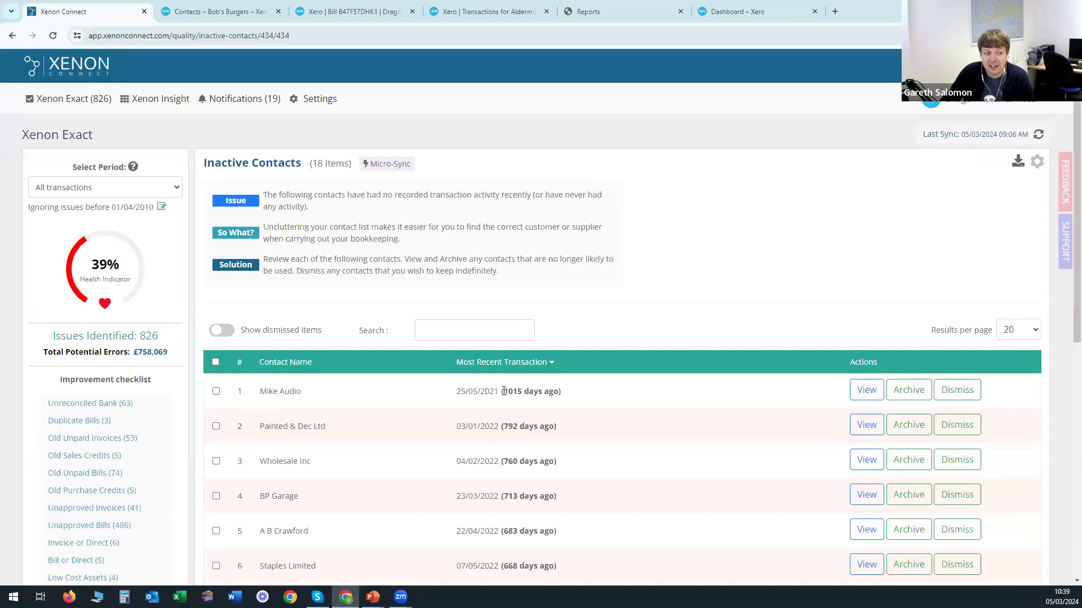
Point out Mike Audio's 1015 inactive days, then return to the Xenon Exact overview.
left_click_drag(263, 393, 308, 396)
left_click(385, 399)
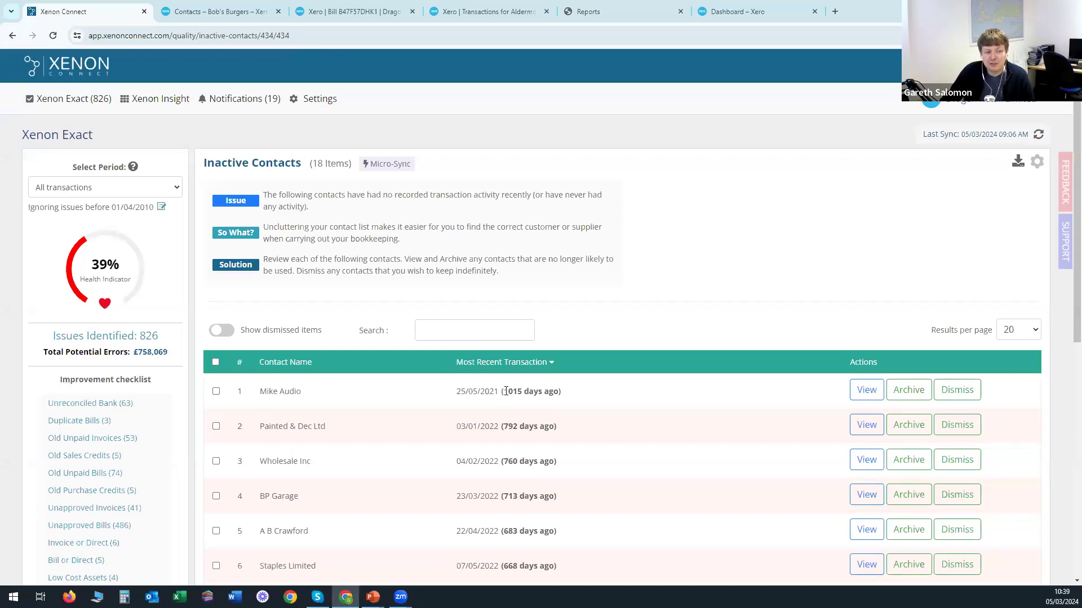
left_click_drag(511, 391, 520, 392)
left_click(588, 398)
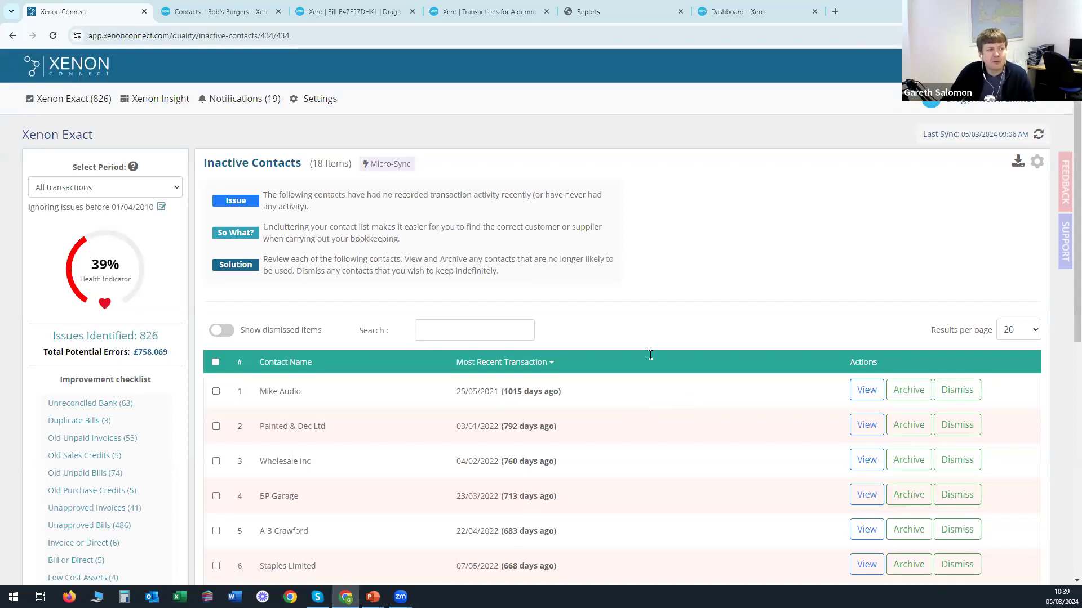
left_click(70, 102)
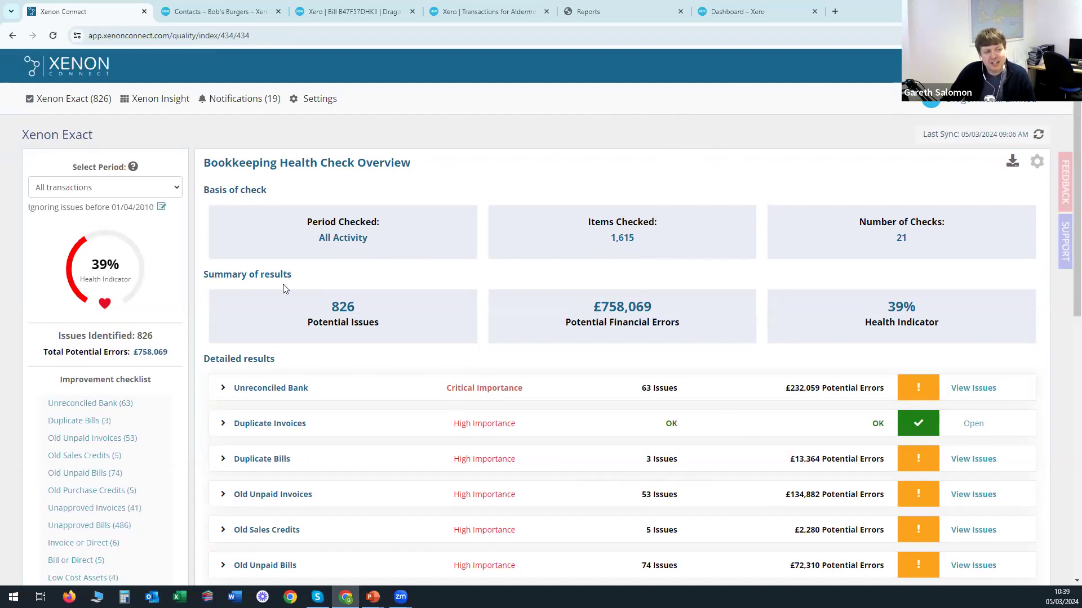
Open Xenon Insight, showing the £90,047 cash balance and £11,892.86 corporation tax estimate.
left_click(161, 98)
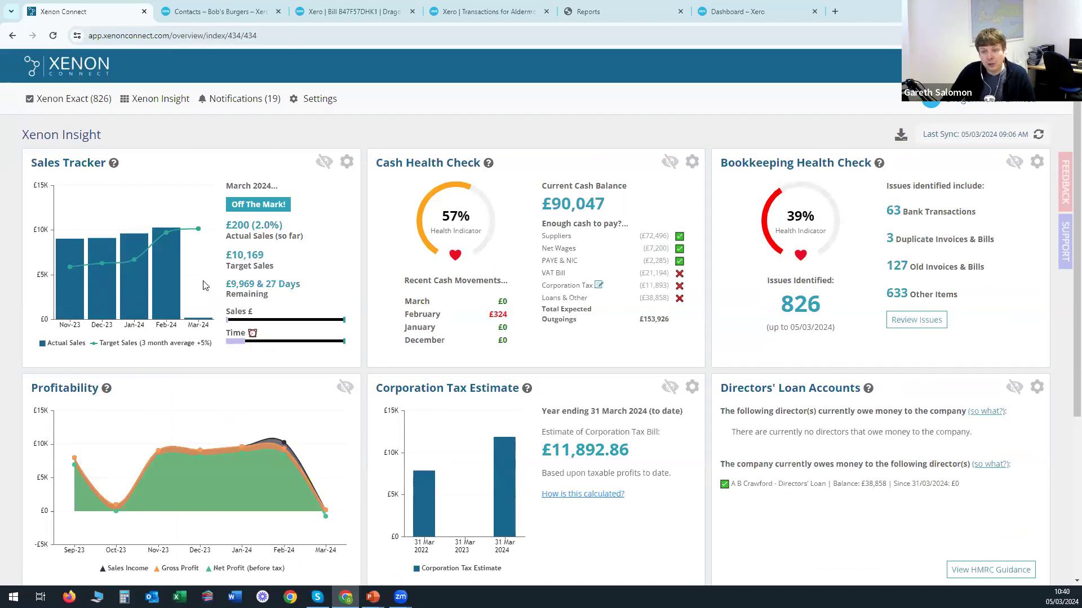
mouse_move(200, 231)
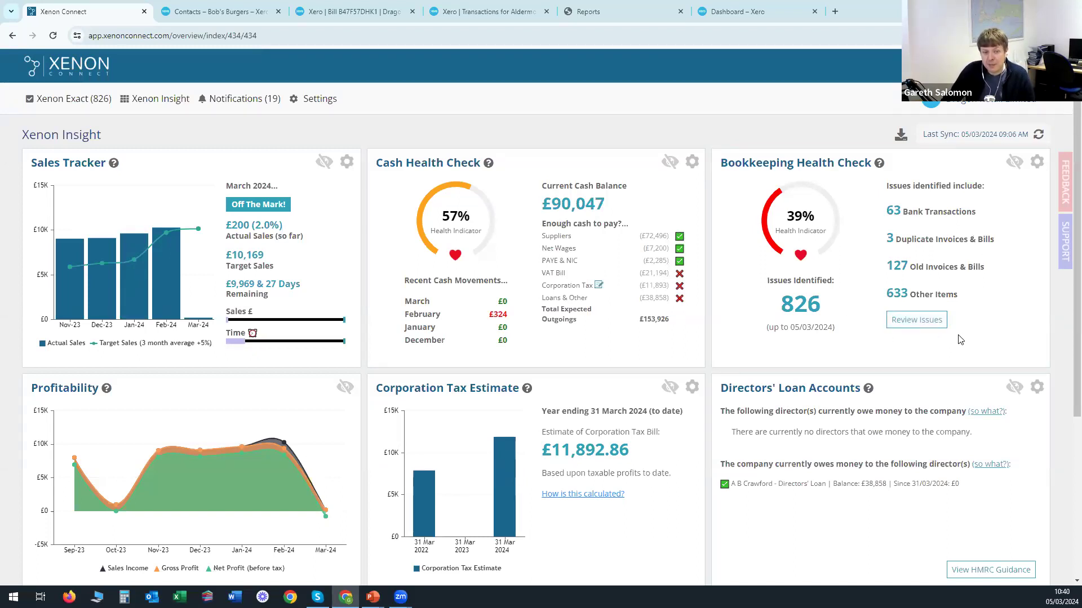
scroll(393, 418, "down", 1)
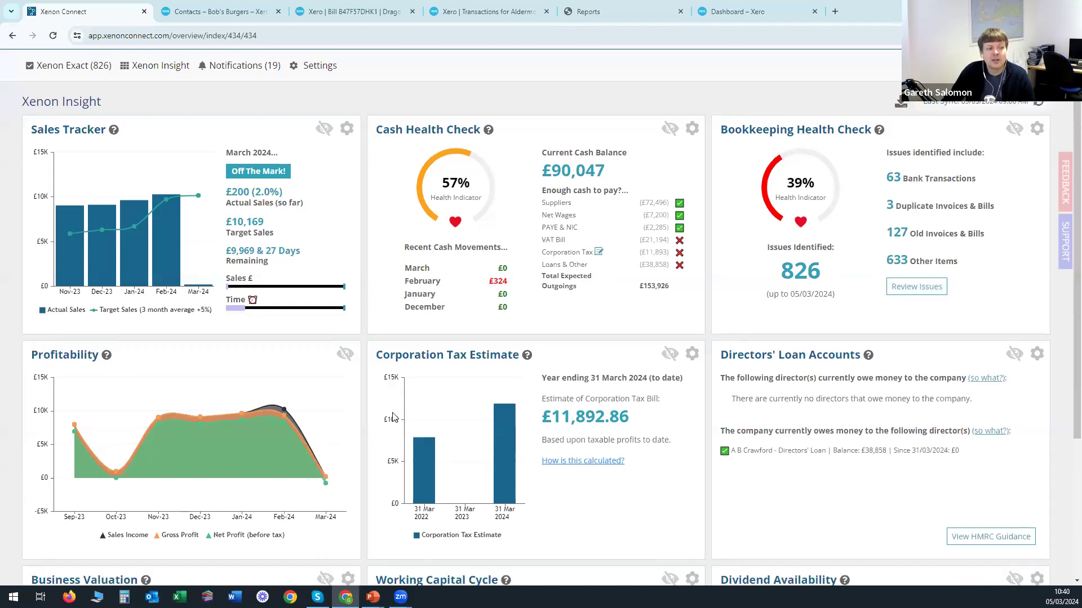
scroll(393, 417, "down", 2)
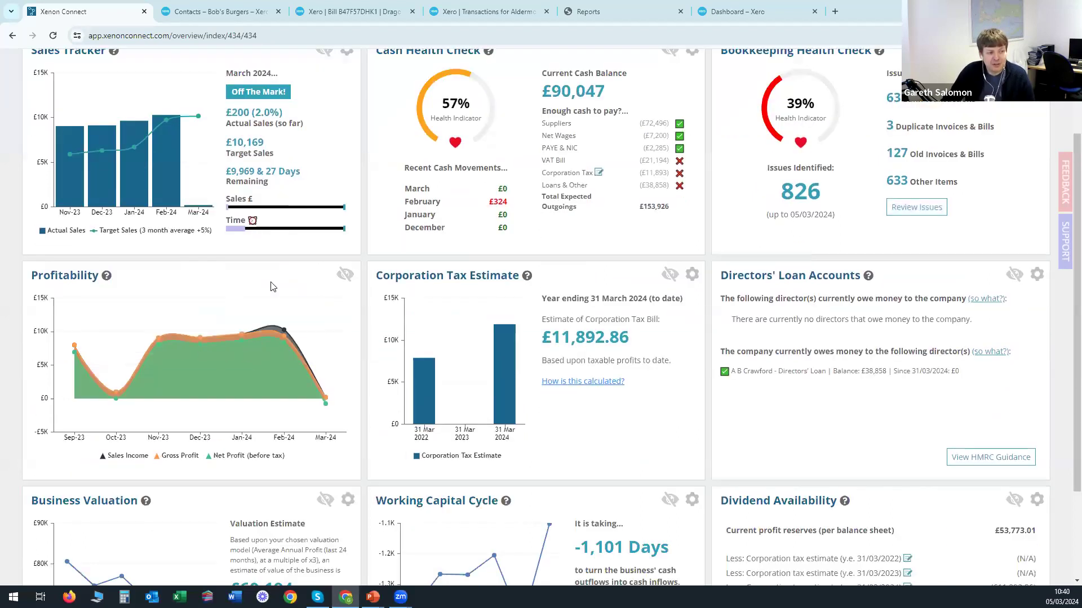
mouse_move(282, 328)
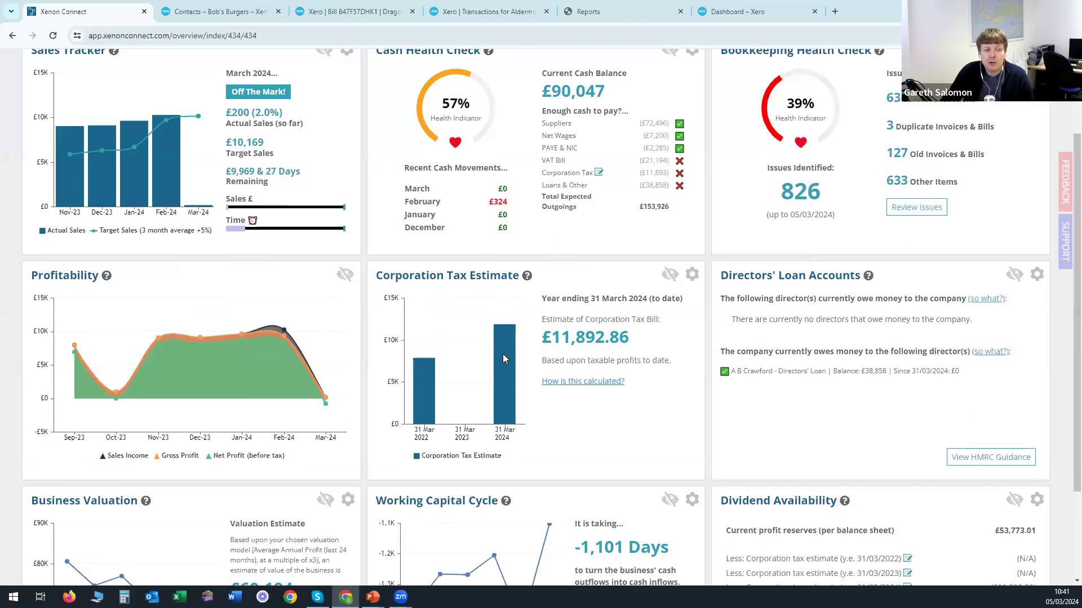
mouse_move(506, 390)
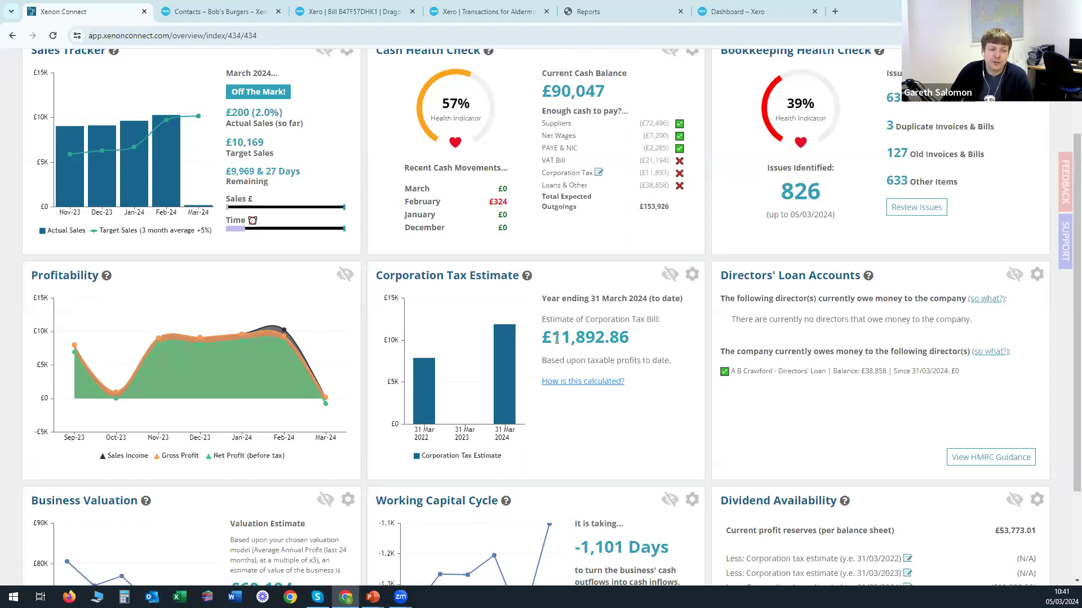
mouse_move(503, 358)
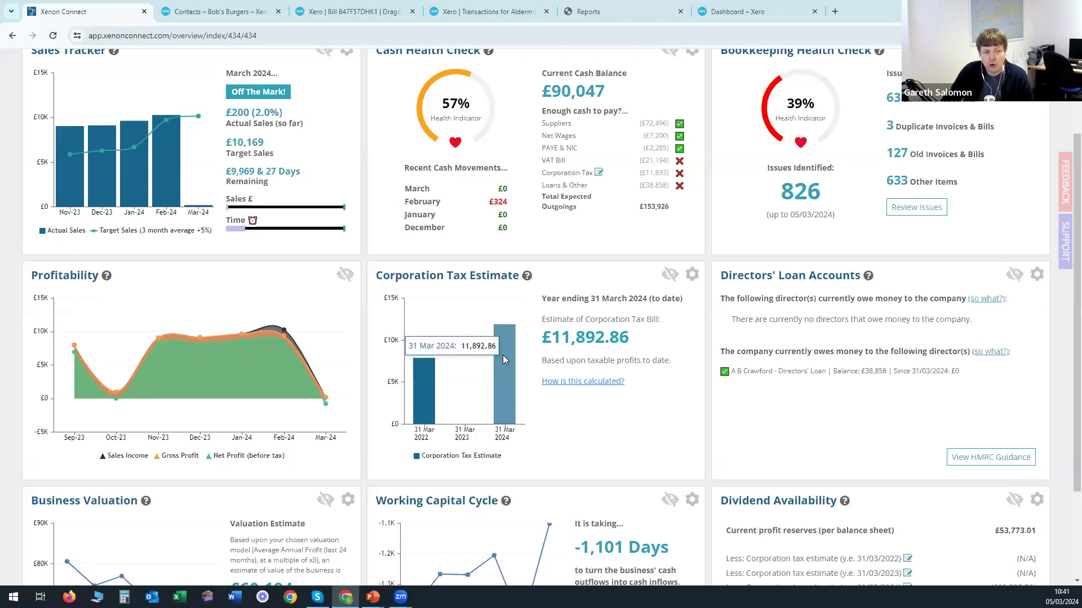
scroll(530, 154, "up", 1)
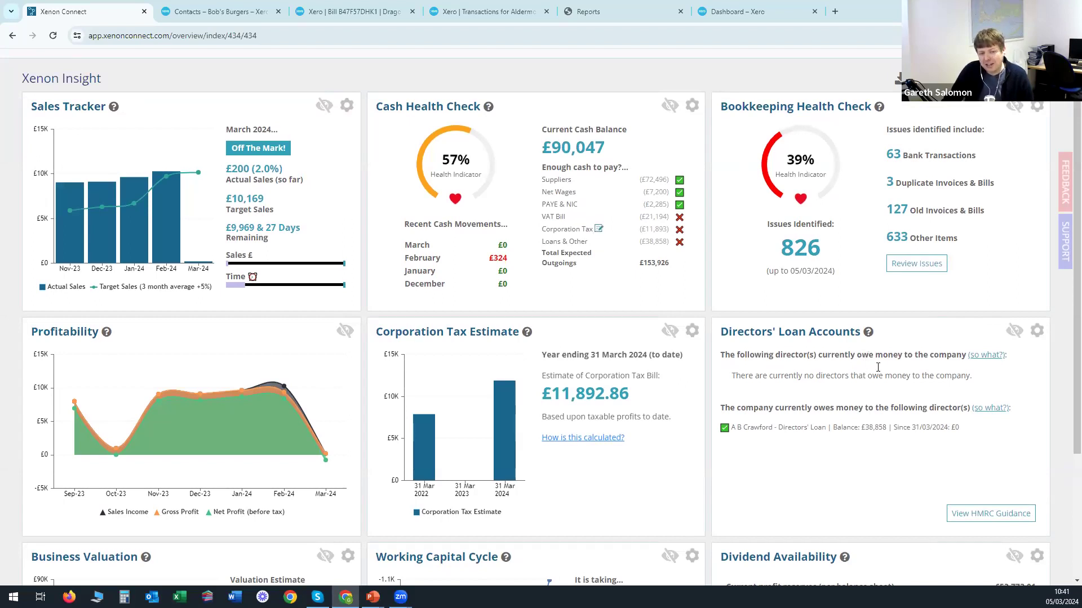
scroll(832, 398, "down", 1)
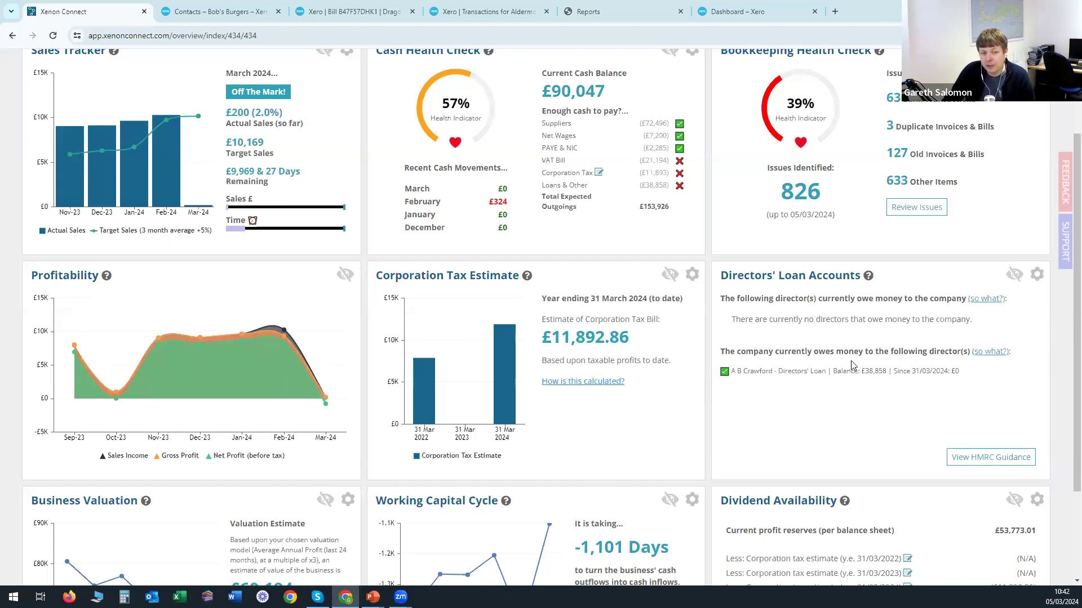
left_click_drag(823, 372, 783, 373)
left_click(841, 393)
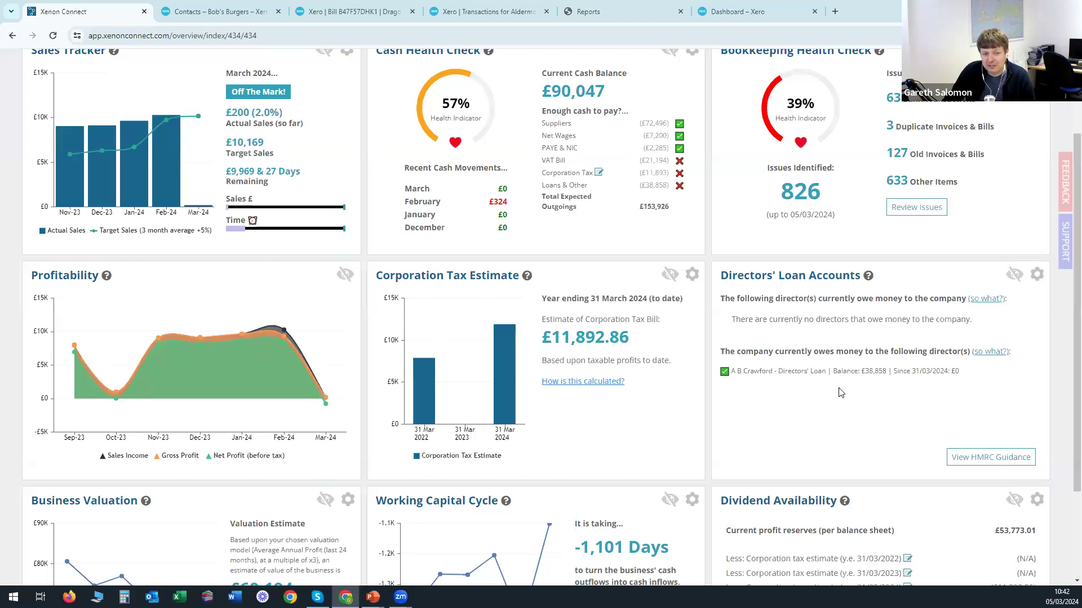
scroll(783, 364, "down", 2)
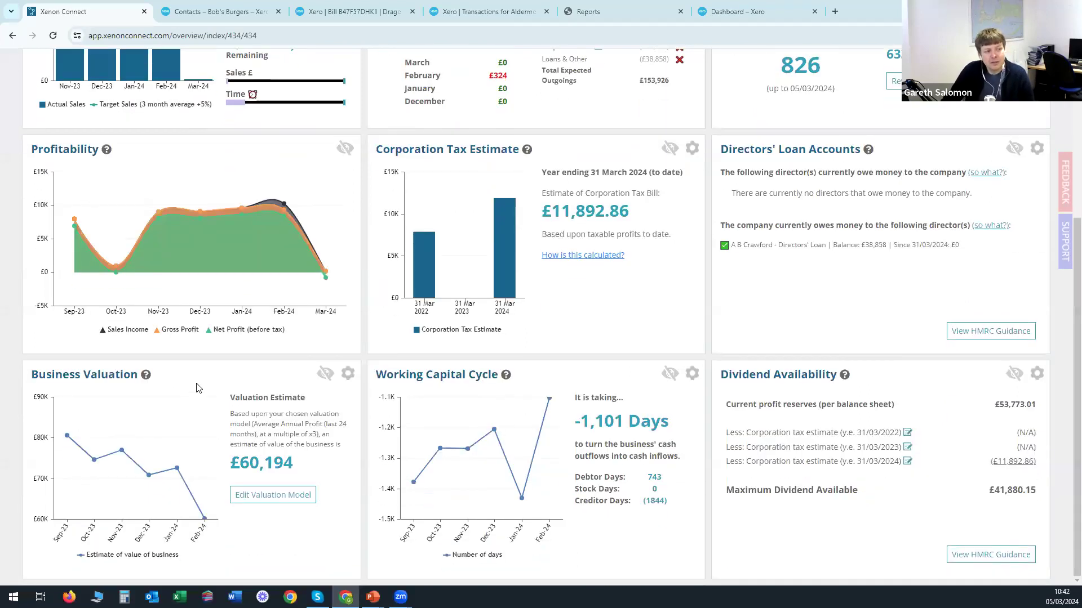
mouse_move(119, 452)
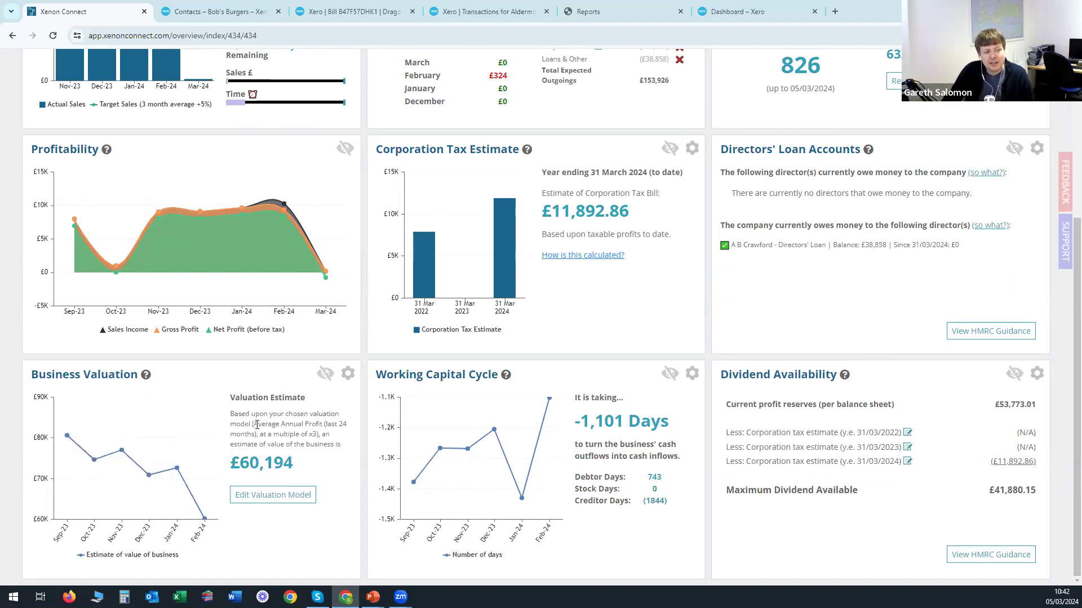
double_click(303, 424)
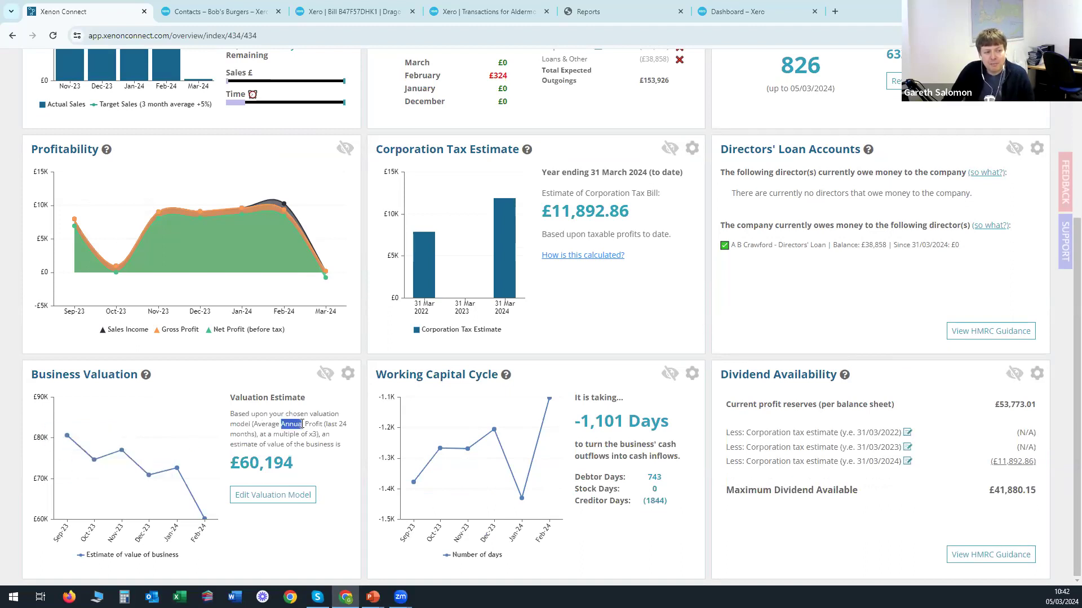
double_click(313, 424)
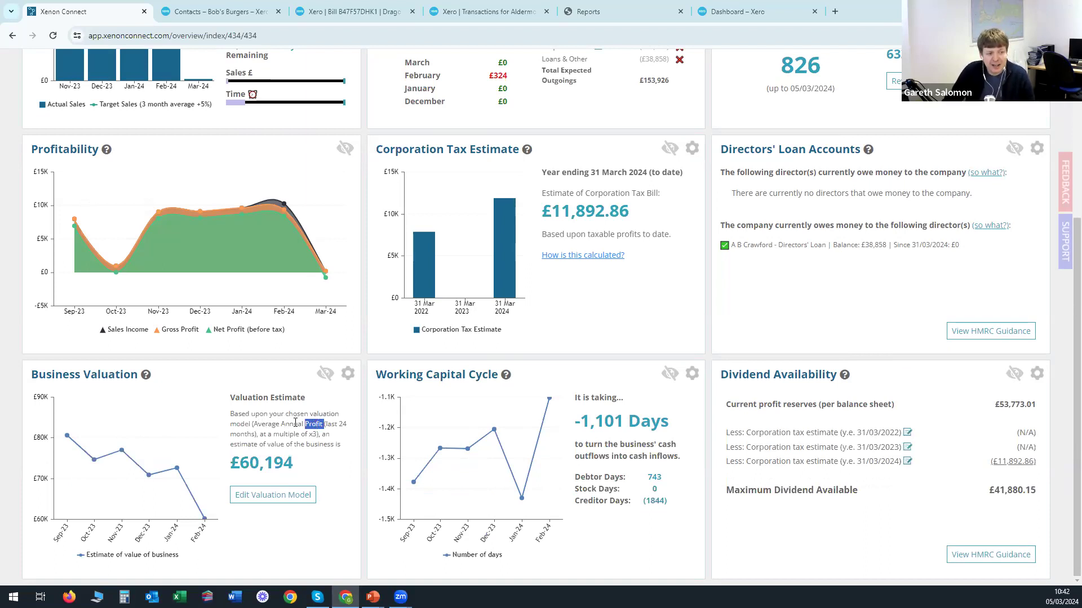
left_click(296, 422)
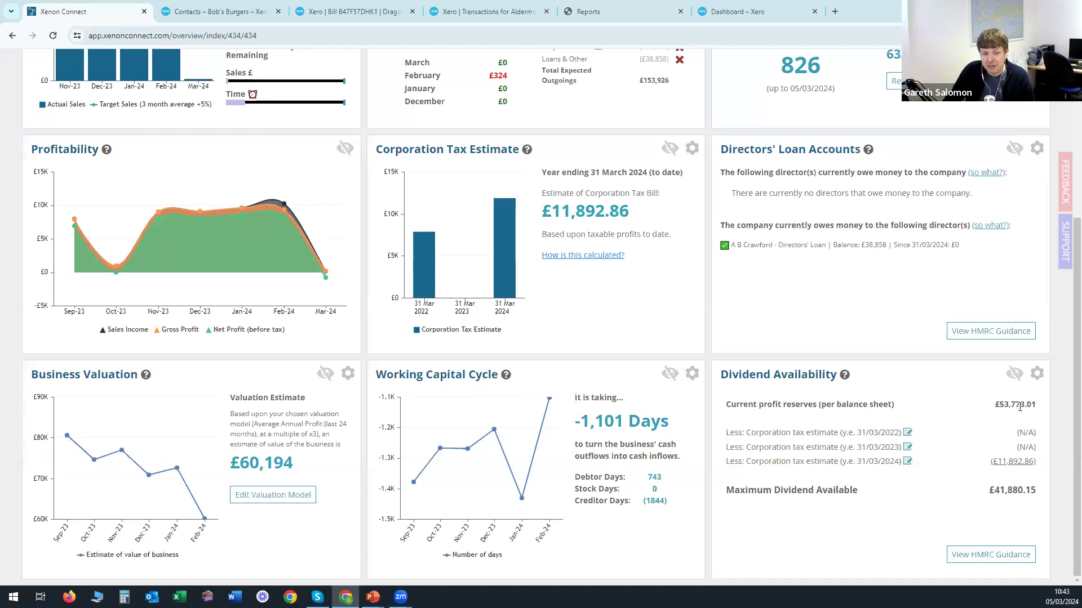
left_click_drag(991, 408, 1037, 409)
left_click(1037, 409)
double_click(1035, 409)
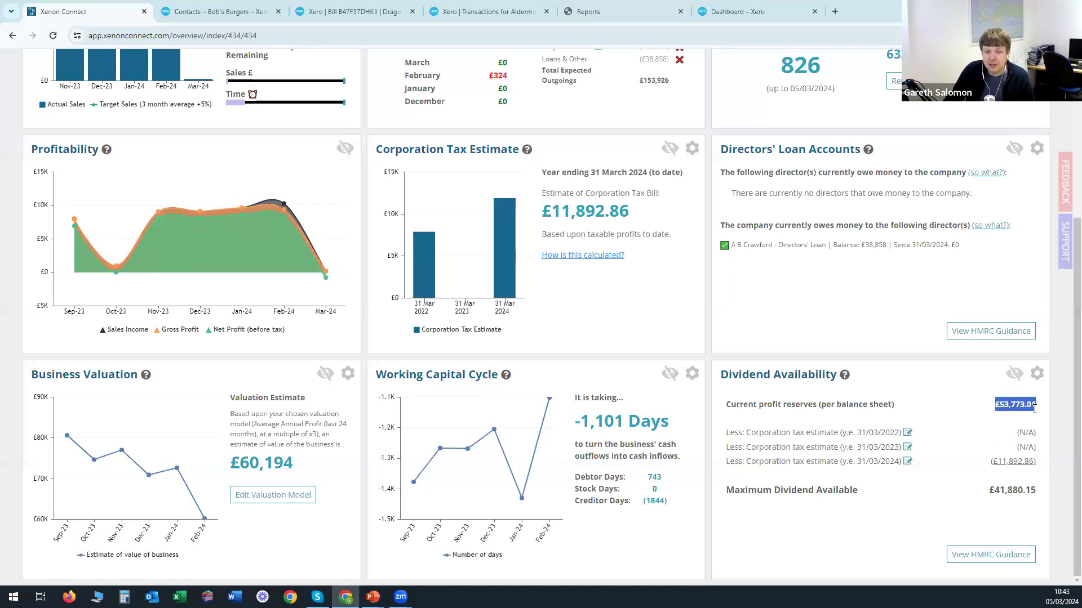
left_click(1034, 420)
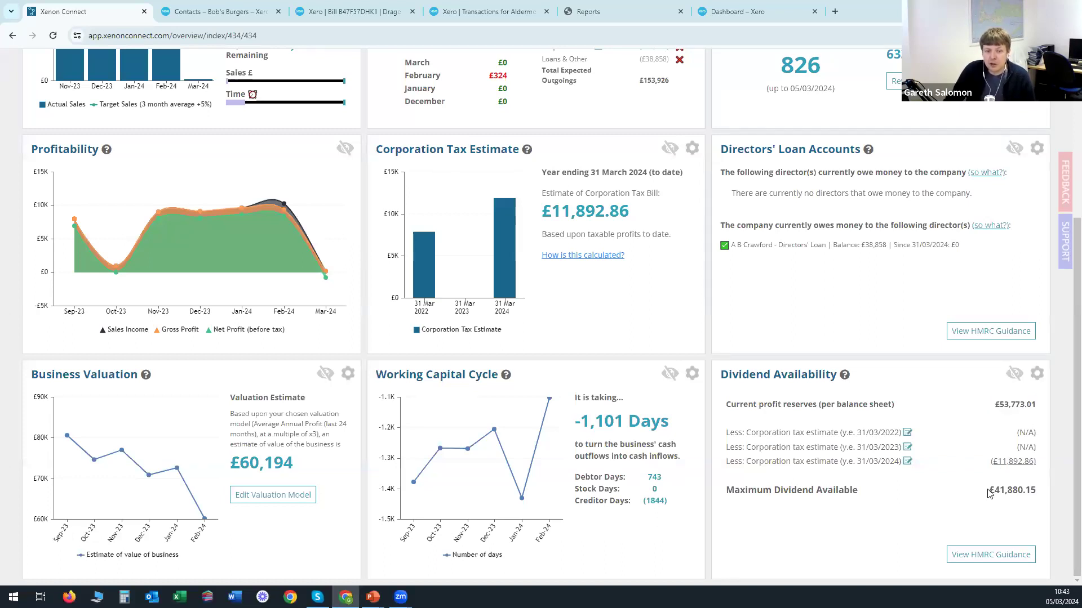
left_click_drag(990, 489, 1037, 490)
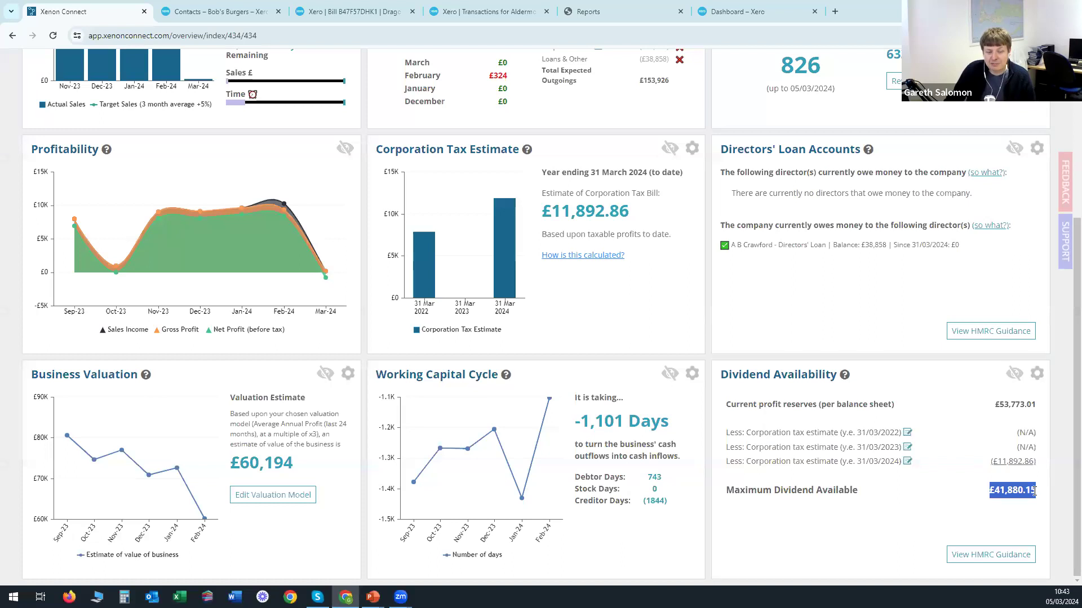
left_click(941, 483)
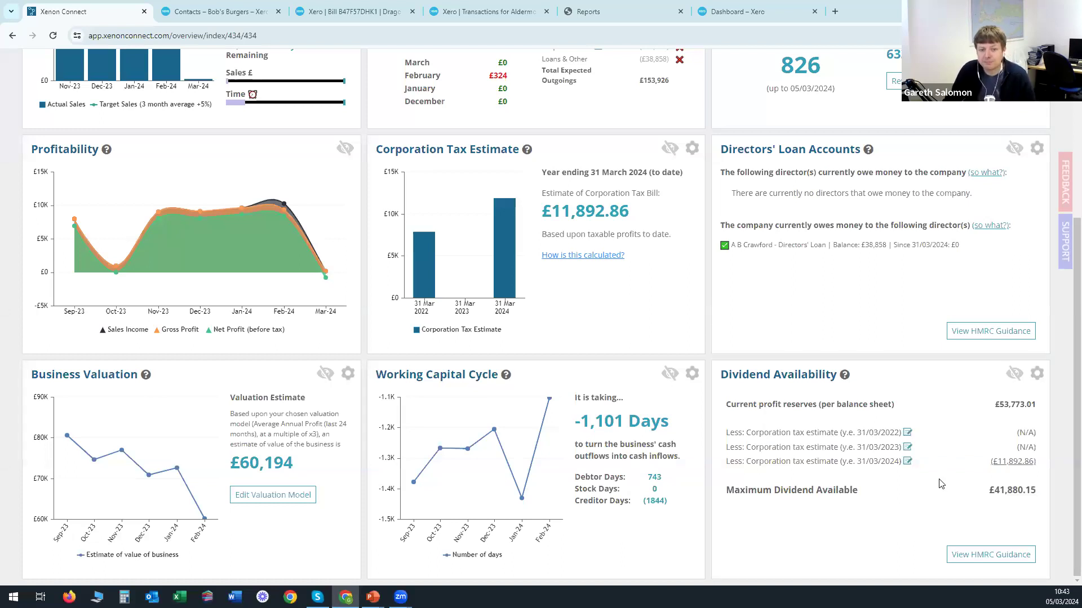
scroll(913, 465, "up", 4)
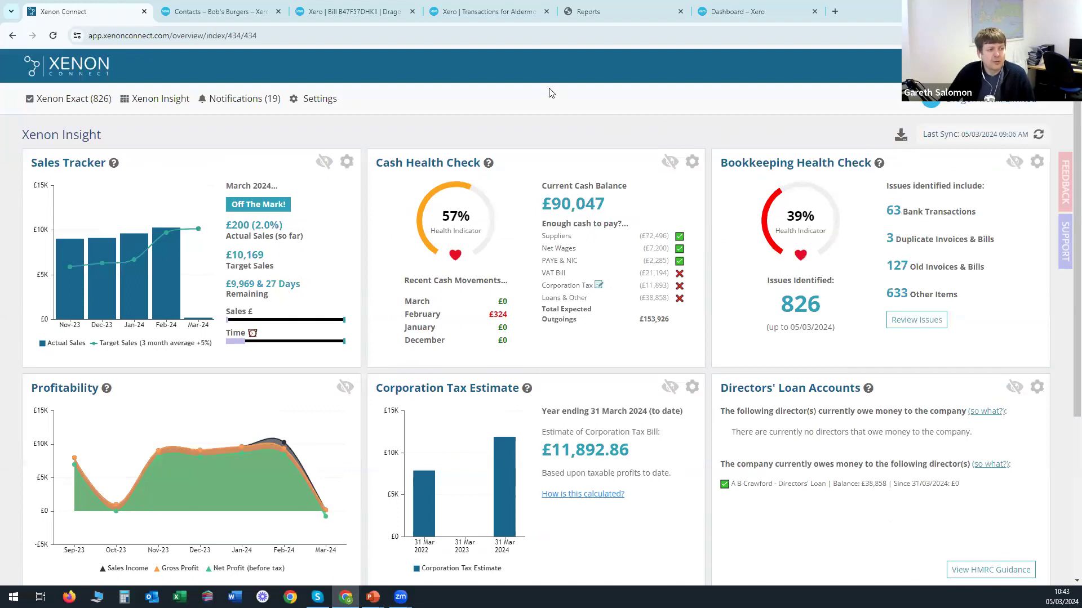
Return to the advisor dashboard and open Client Panorama listing all 7 client organisations.
left_click(82, 68)
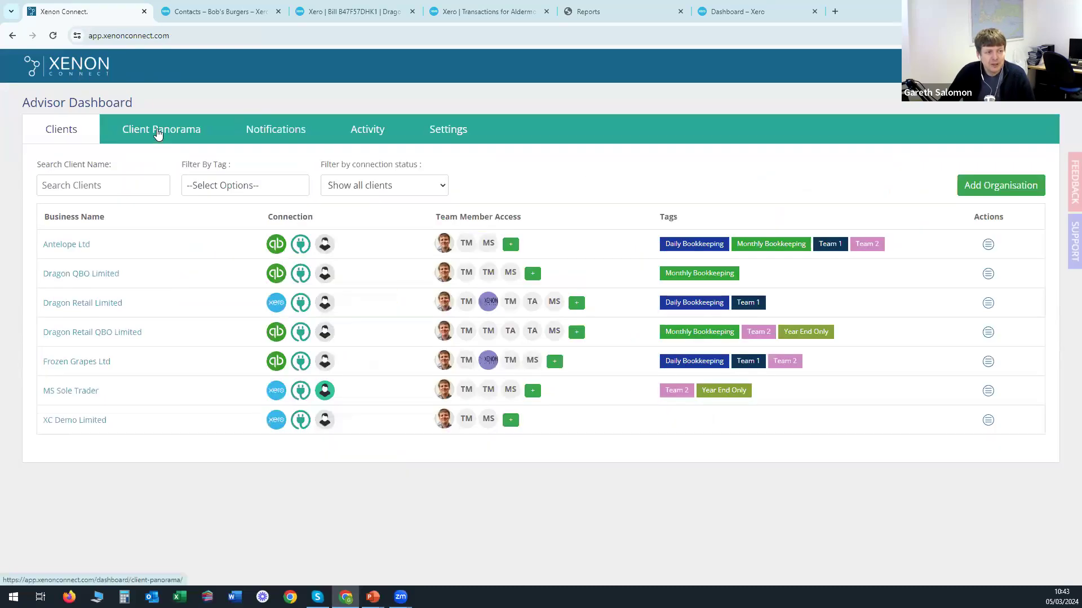
left_click(158, 133)
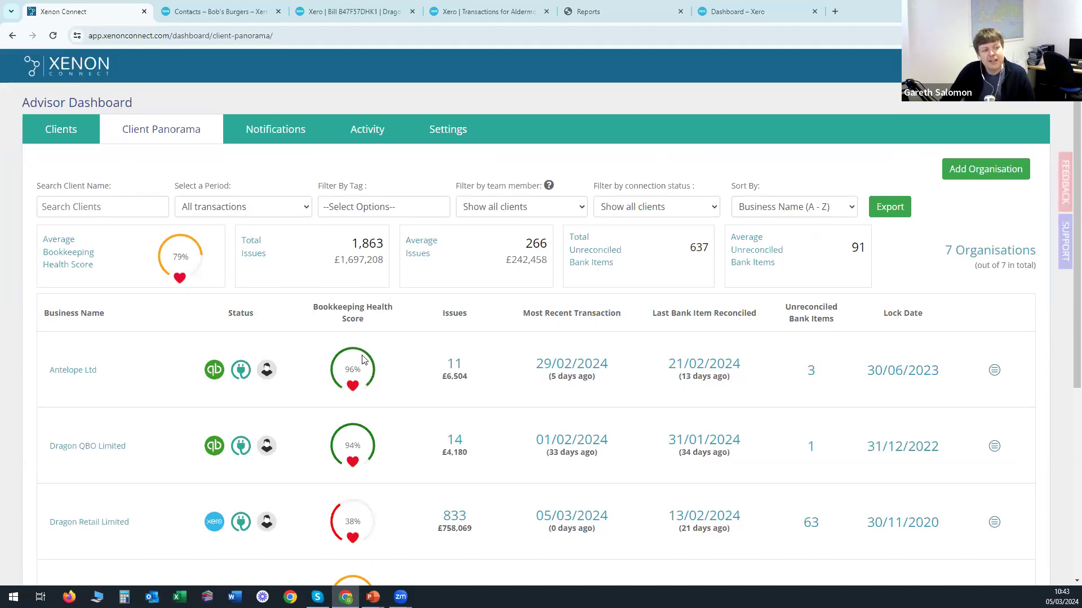
scroll(361, 424, "down", 2)
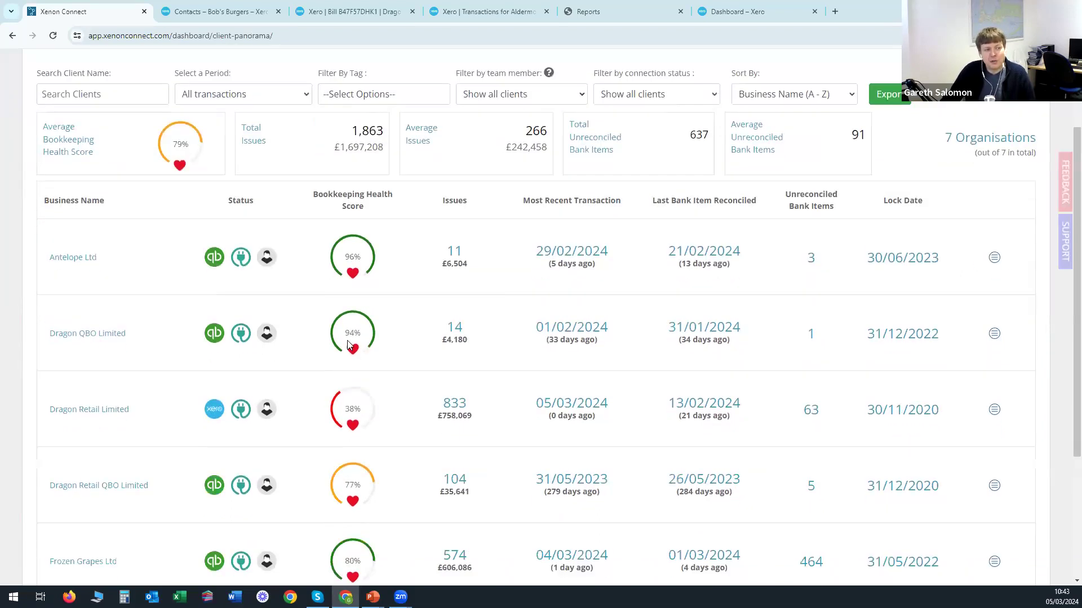
scroll(415, 404, "up", 2)
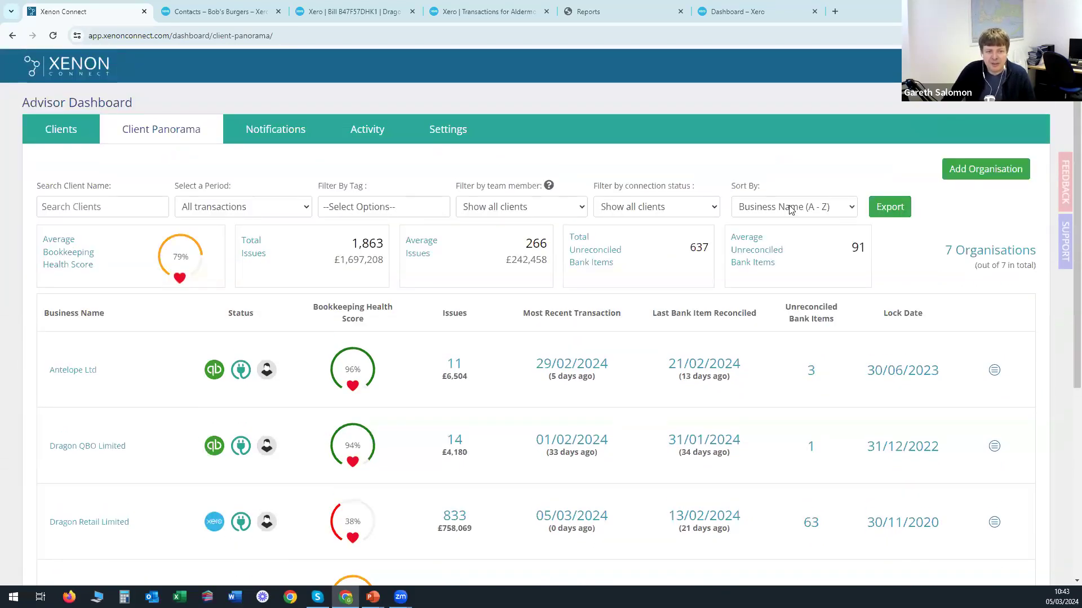
Review the Sort By options for clients and close the list without changing the order.
left_click(808, 211)
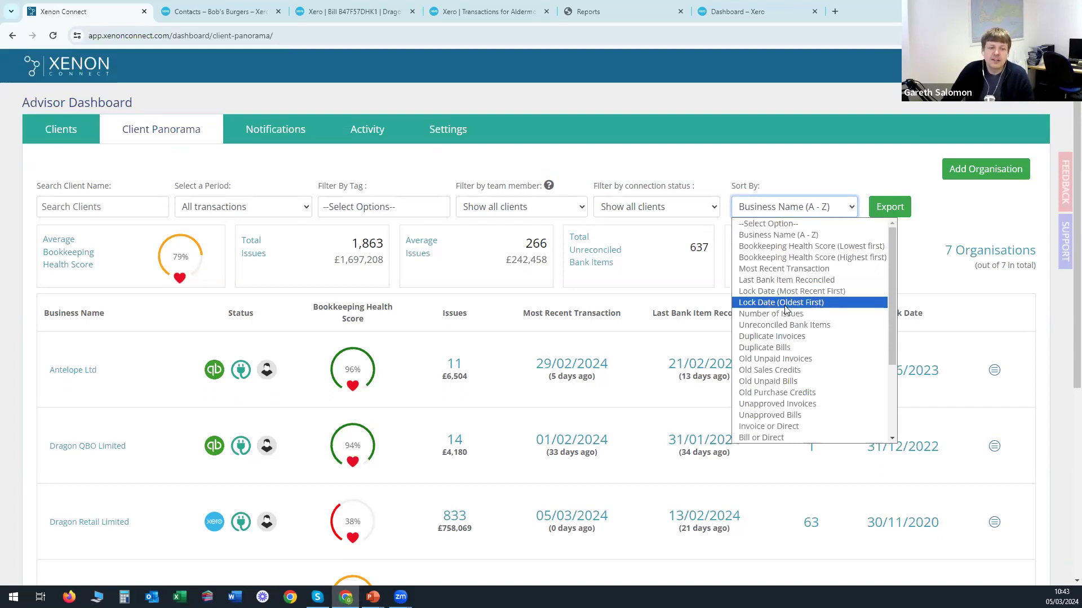
left_click(613, 167)
left_click(613, 168)
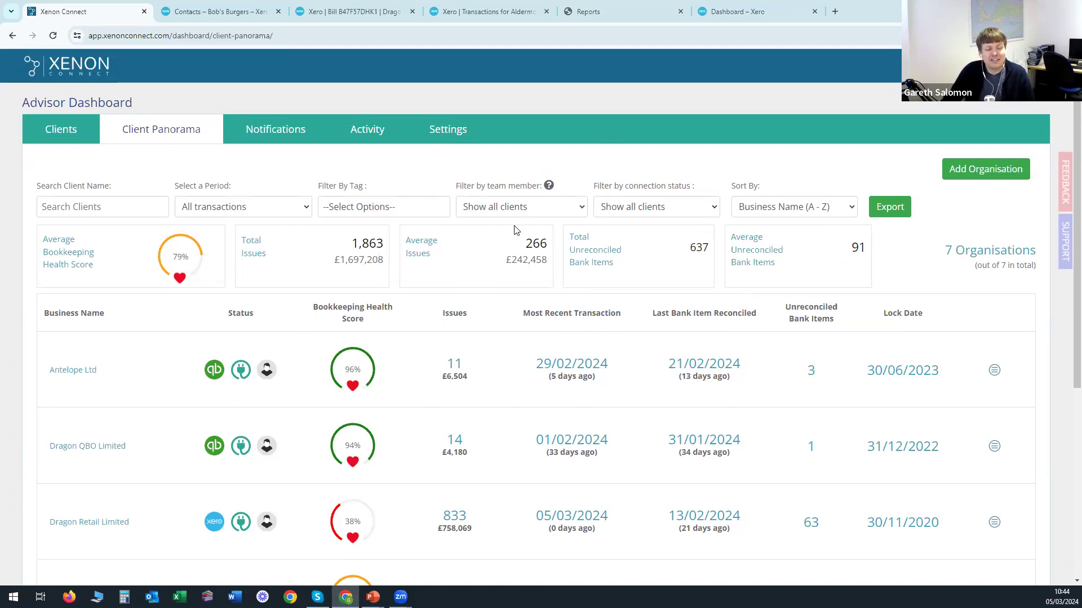
left_click(977, 175)
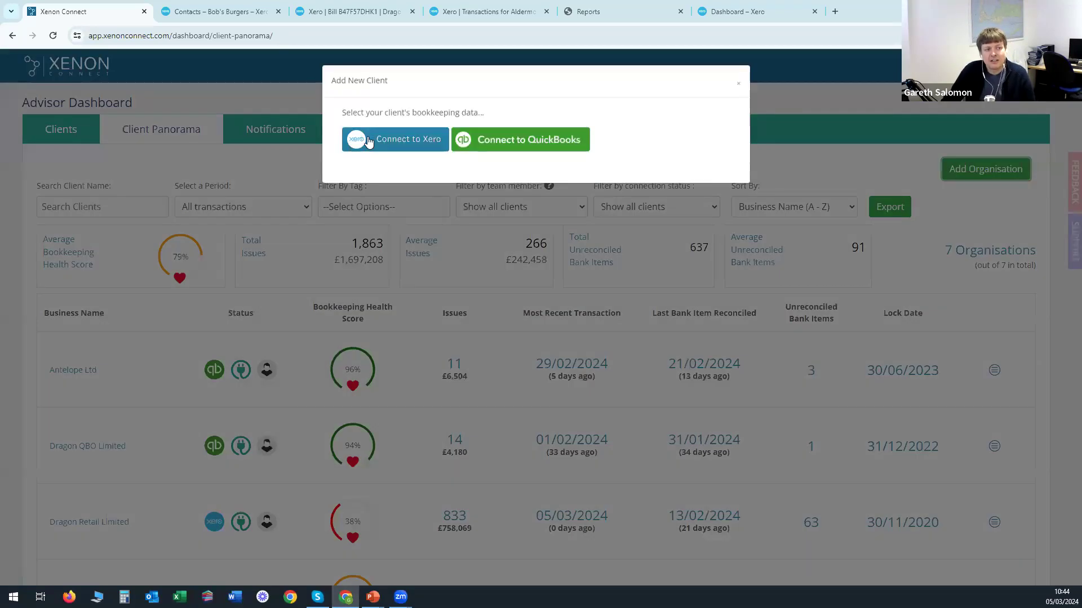
left_click(740, 87)
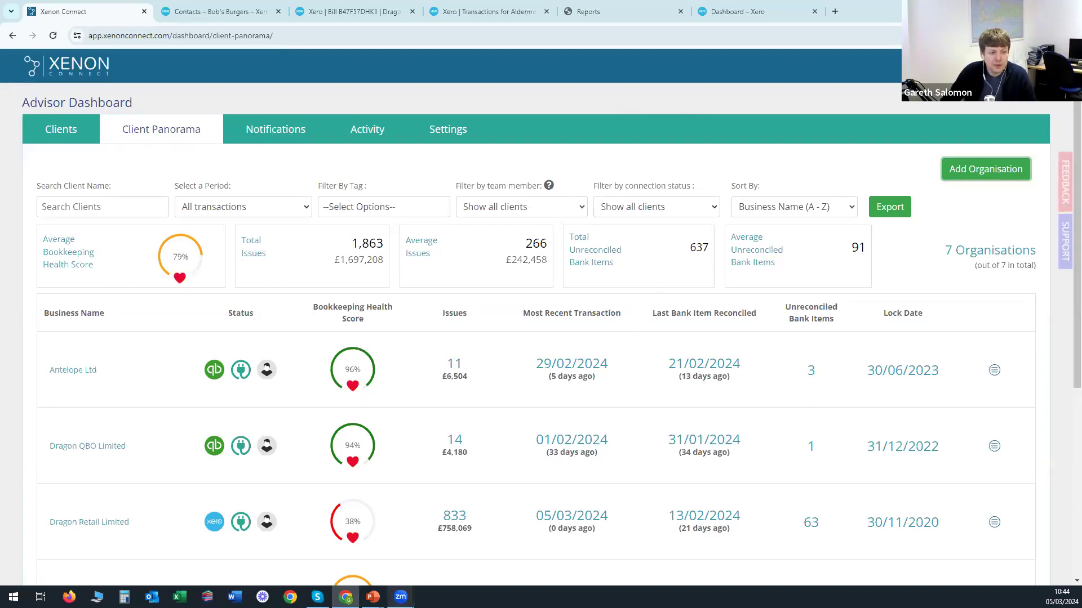
Resume the full-screen slide show and advance past the five-tier pricing slide to 'No-Risk Offer'.
mouse_move(372, 597)
left_click(424, 556)
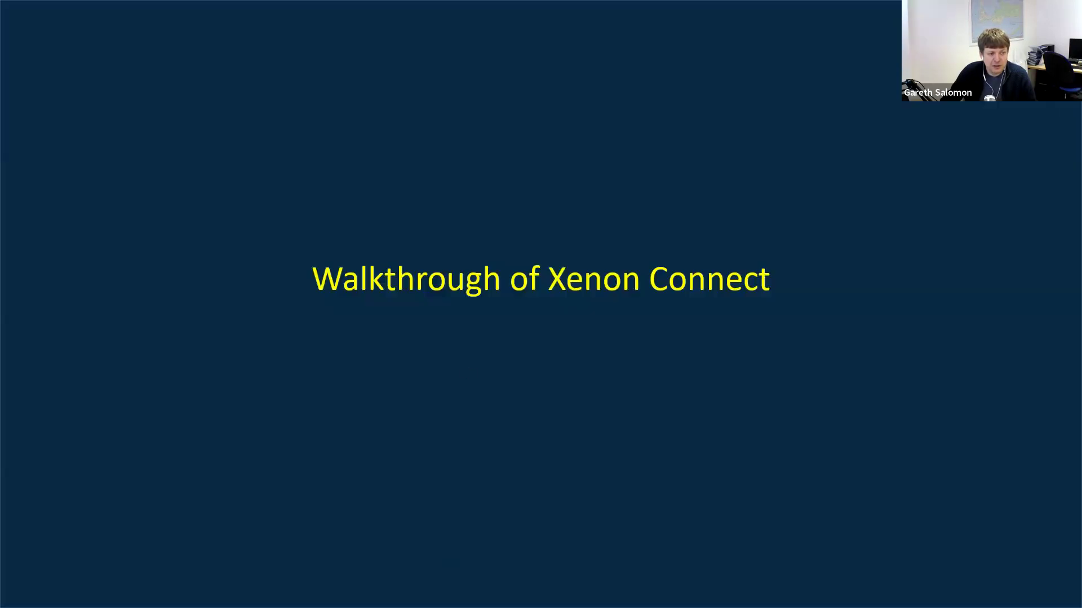
left_click(609, 152)
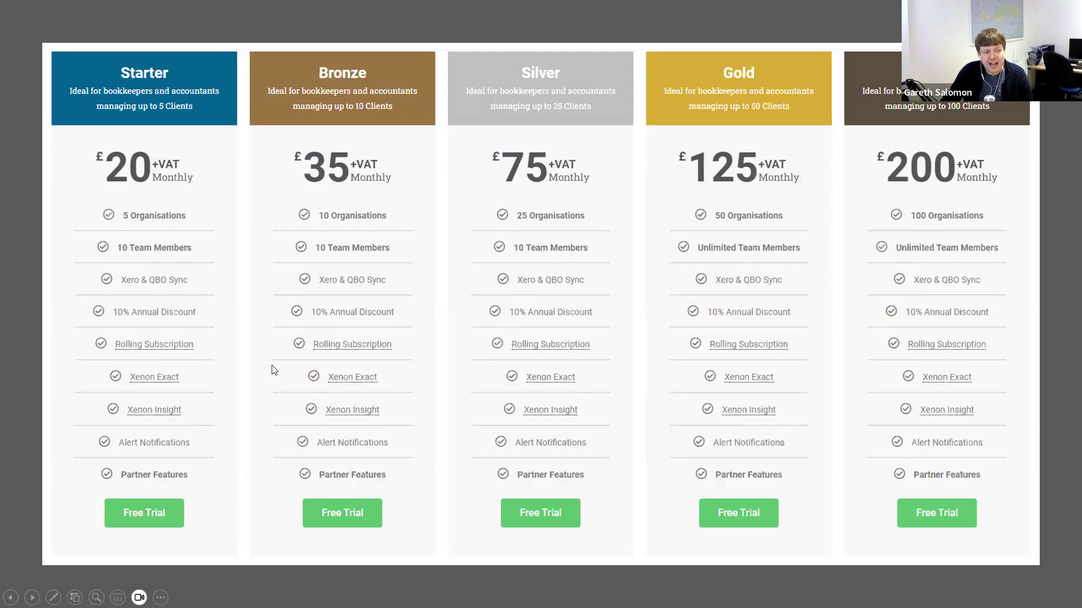
left_click(583, 314)
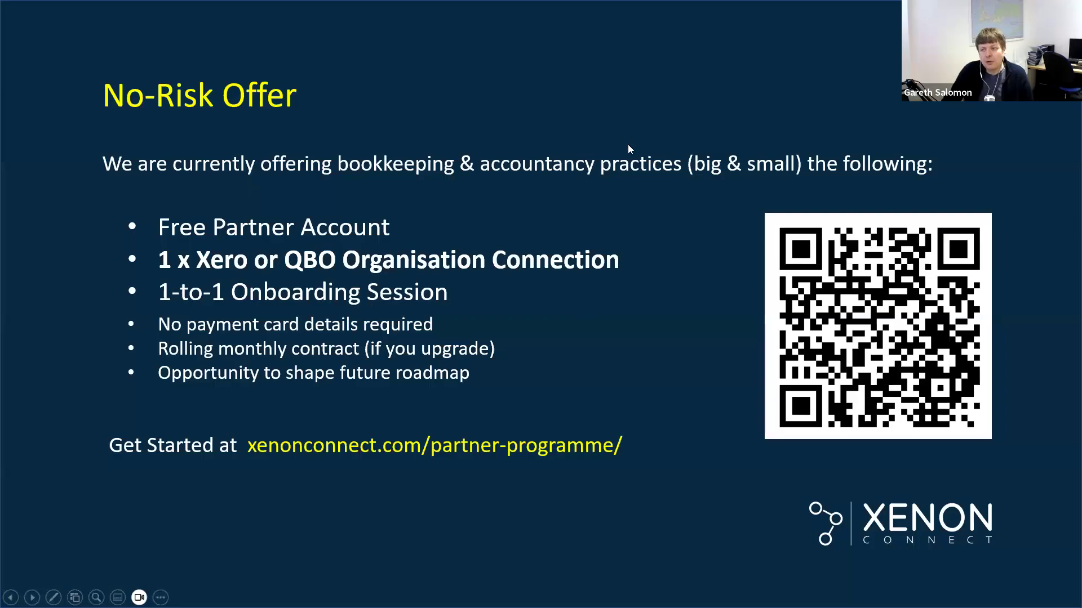